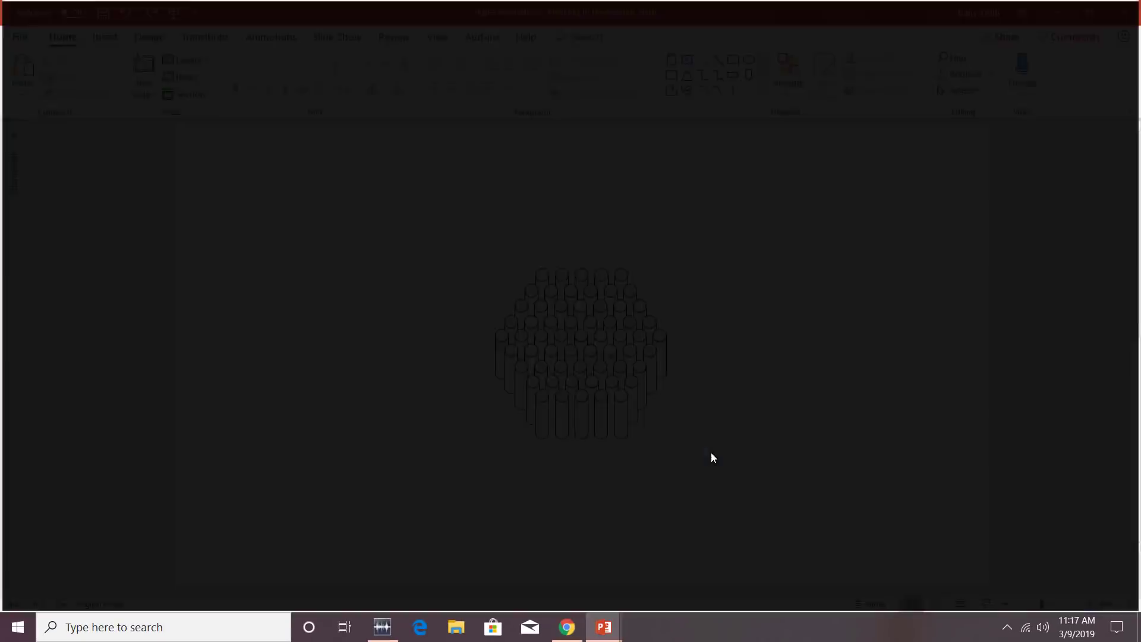
# - Draw a Can shape in Presentation2, narrow it to 0.4" wide, and deepen its top ellipse
pyautogui.moveTo(604, 627)
pyautogui.click(688, 571)
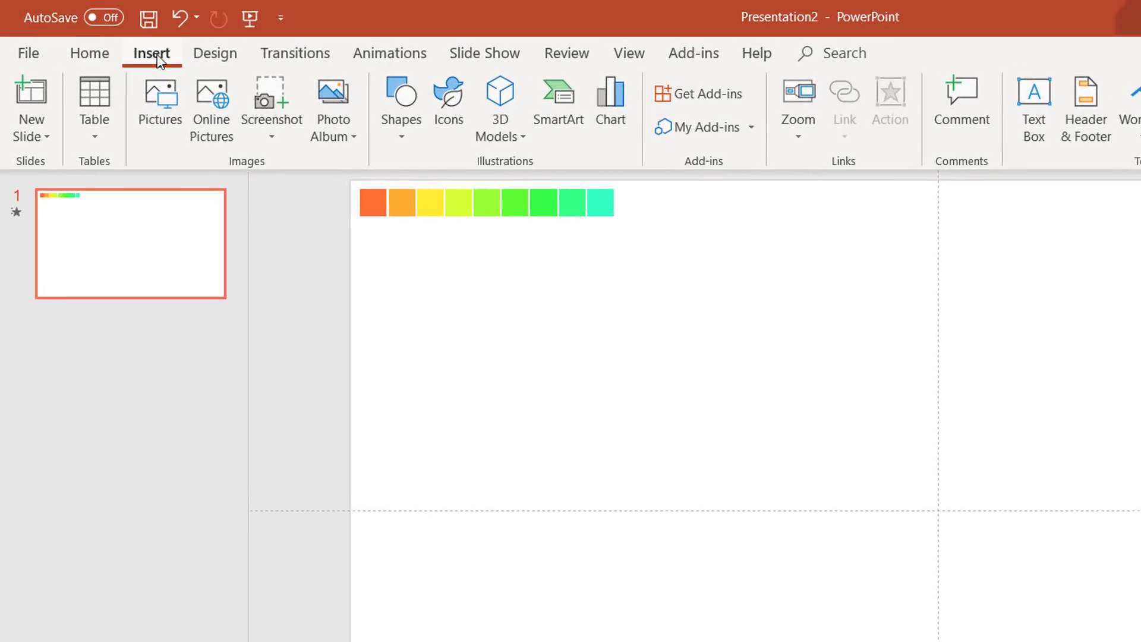
pyautogui.click(401, 116)
pyautogui.click(872, 427)
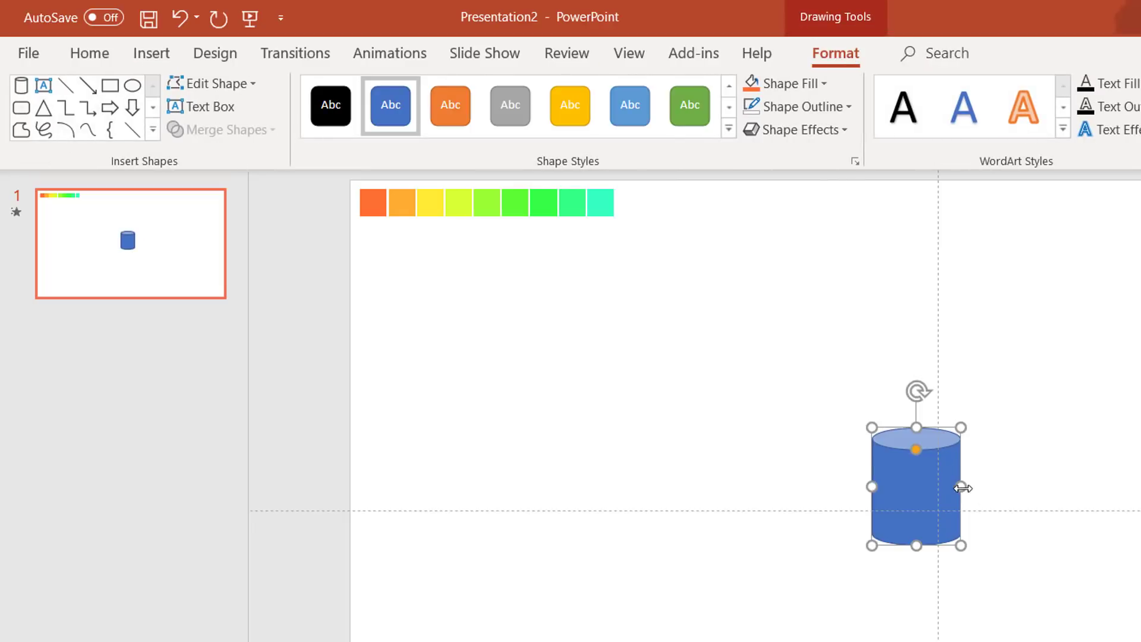
pyautogui.moveTo(958, 486); pyautogui.dragTo(907, 488)
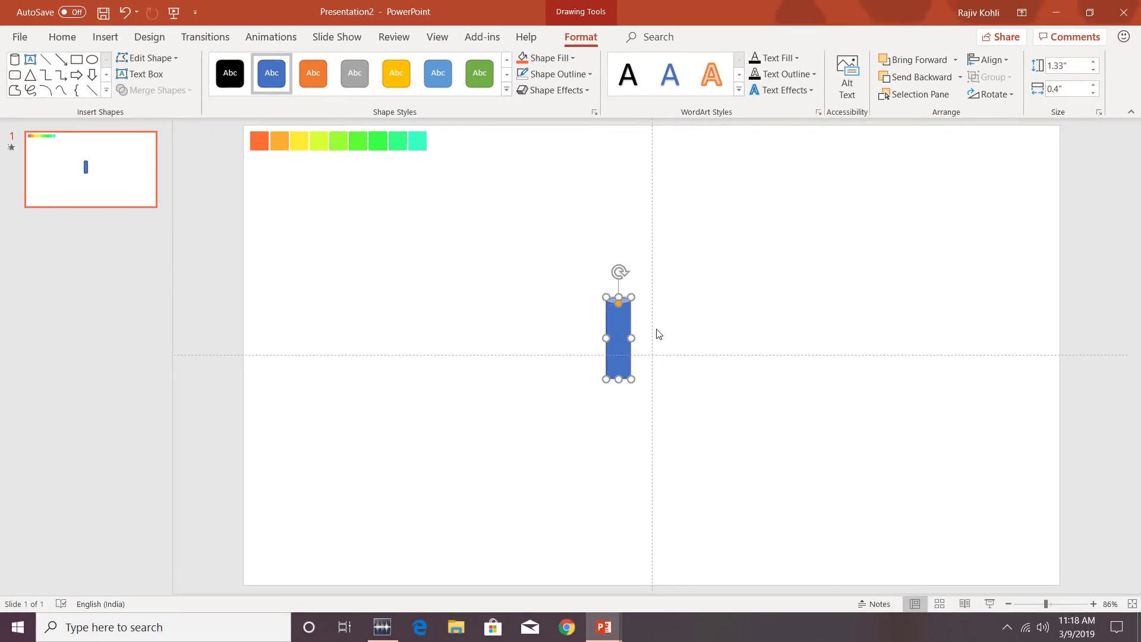
pyautogui.scroll(10, 658, 333)
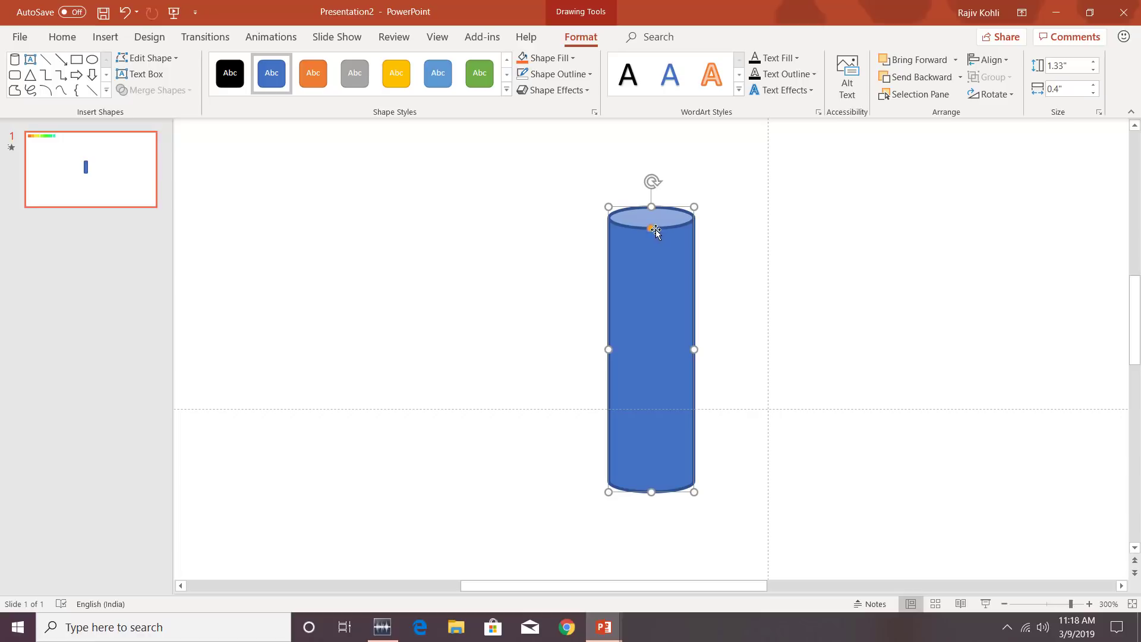
pyautogui.moveTo(651, 228); pyautogui.dragTo(651, 261)
pyautogui.click(799, 266)
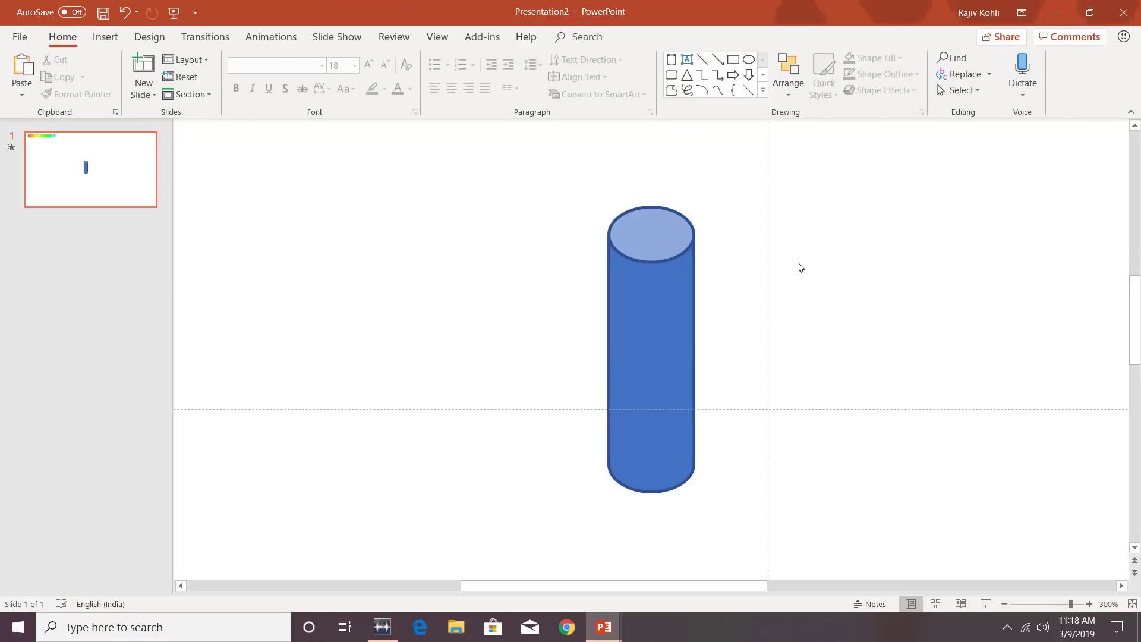
# - Insert an oval circle and shrink it proportionally around its centre
pyautogui.click(106, 37)
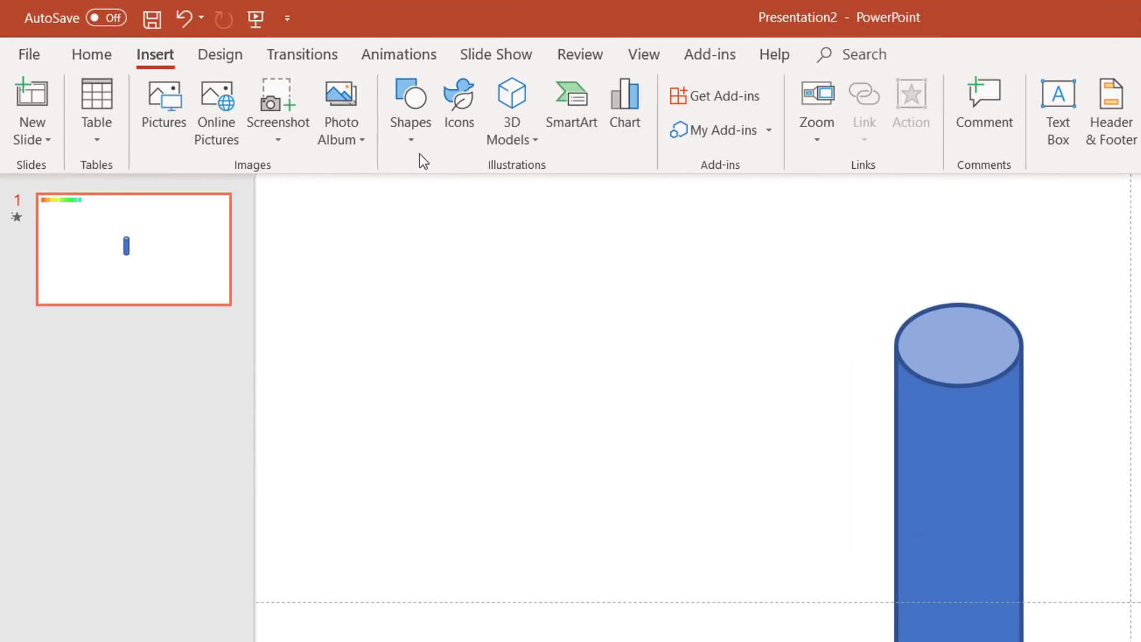
pyautogui.click(419, 137)
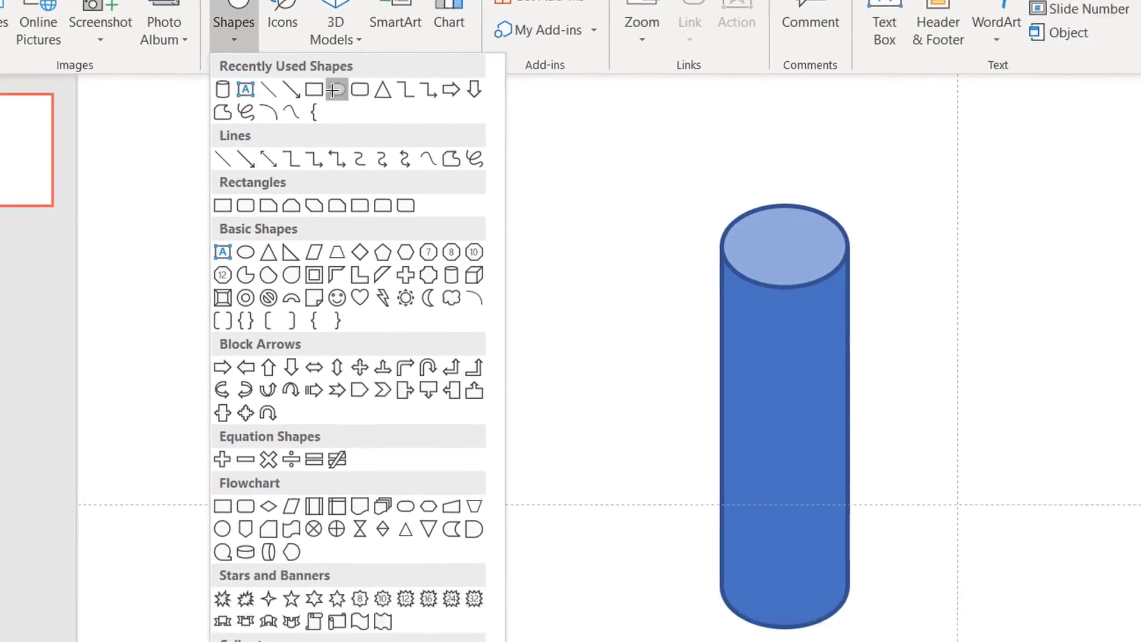
pyautogui.click(505, 187)
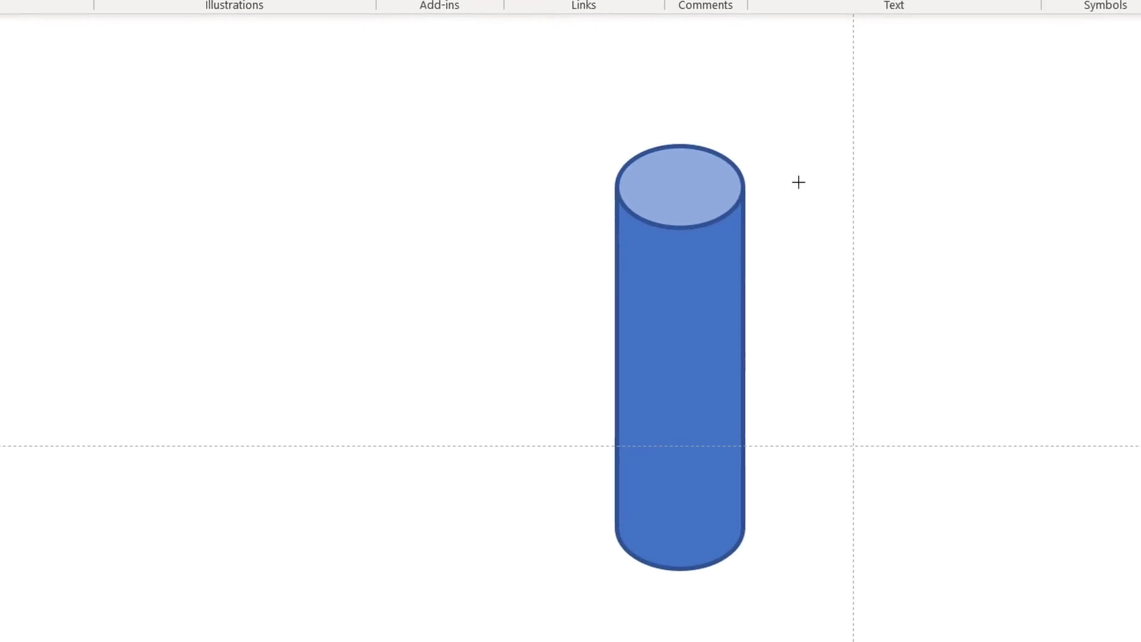
pyautogui.click(812, 183)
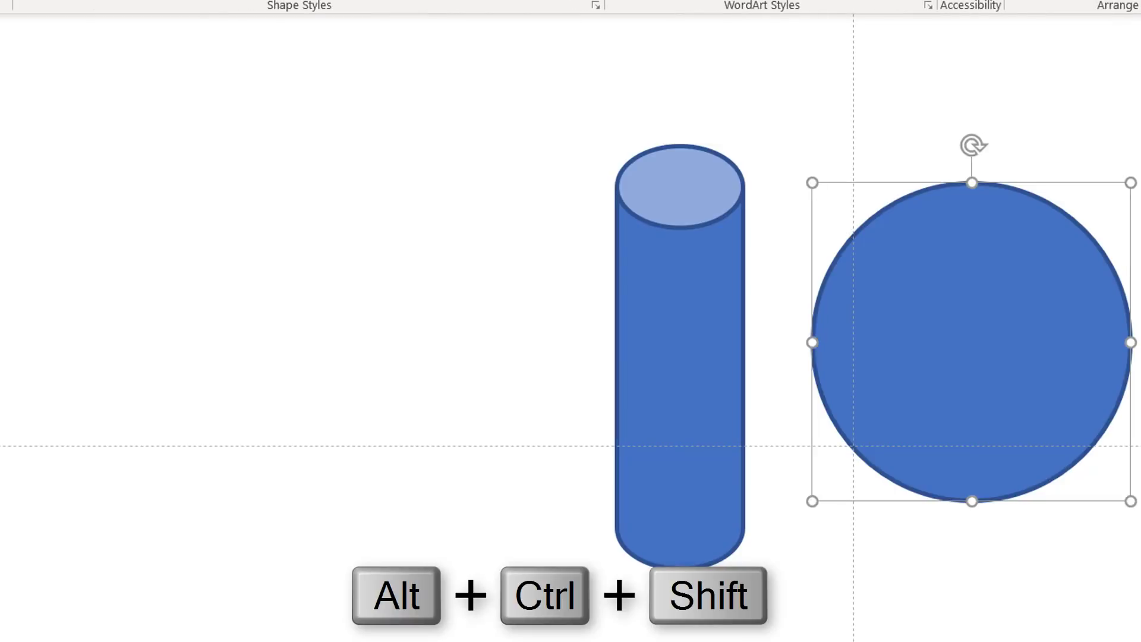
pyautogui.moveTo(1131, 501); pyautogui.dragTo(1006, 375)
pyautogui.press('Escape')
# - Move the oval onto the cylinder's top and stretch it to the cylinder's full width
pyautogui.moveTo(974, 334); pyautogui.dragTo(684, 189)
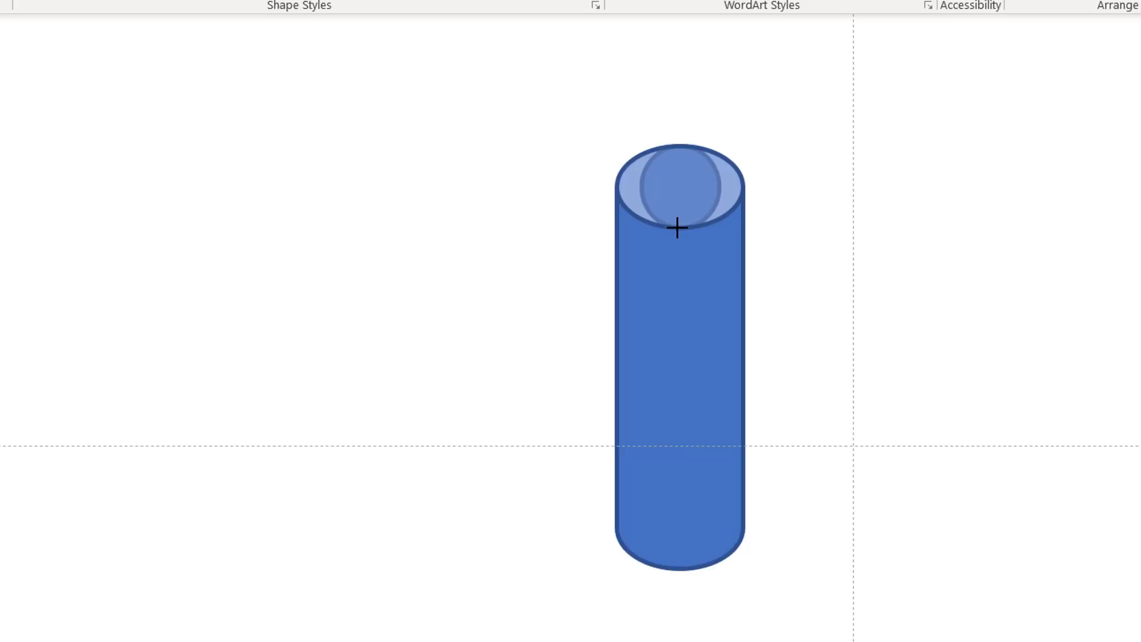
pyautogui.moveTo(677, 227); pyautogui.dragTo(677, 227)
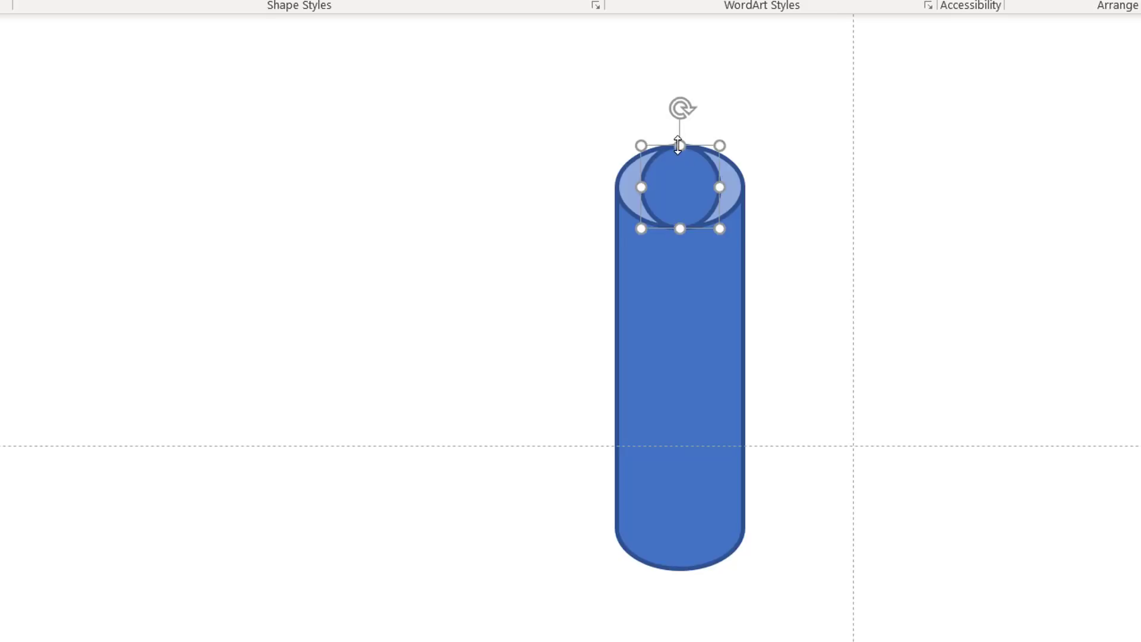
pyautogui.hotkey('ctrl', 'z')
pyautogui.moveTo(677, 143); pyautogui.dragTo(679, 143)
pyautogui.moveTo(718, 186); pyautogui.dragTo(745, 186)
pyautogui.moveTo(627, 188); pyautogui.dragTo(616, 187)
pyautogui.press('alt')
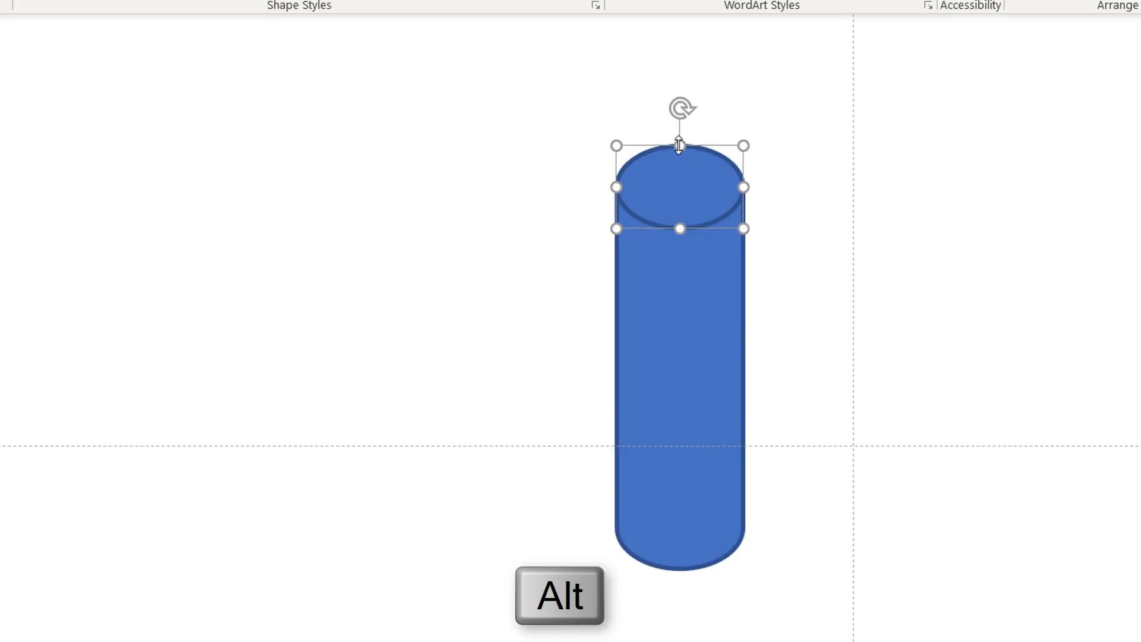
pyautogui.moveTo(678, 145)
pyautogui.mouseDown()
pyautogui.moveTo(678, 159)
pyautogui.moveTo(678, 130)
pyautogui.moveTo(680, 158)
pyautogui.moveTo(680, 142)
pyautogui.mouseUp()
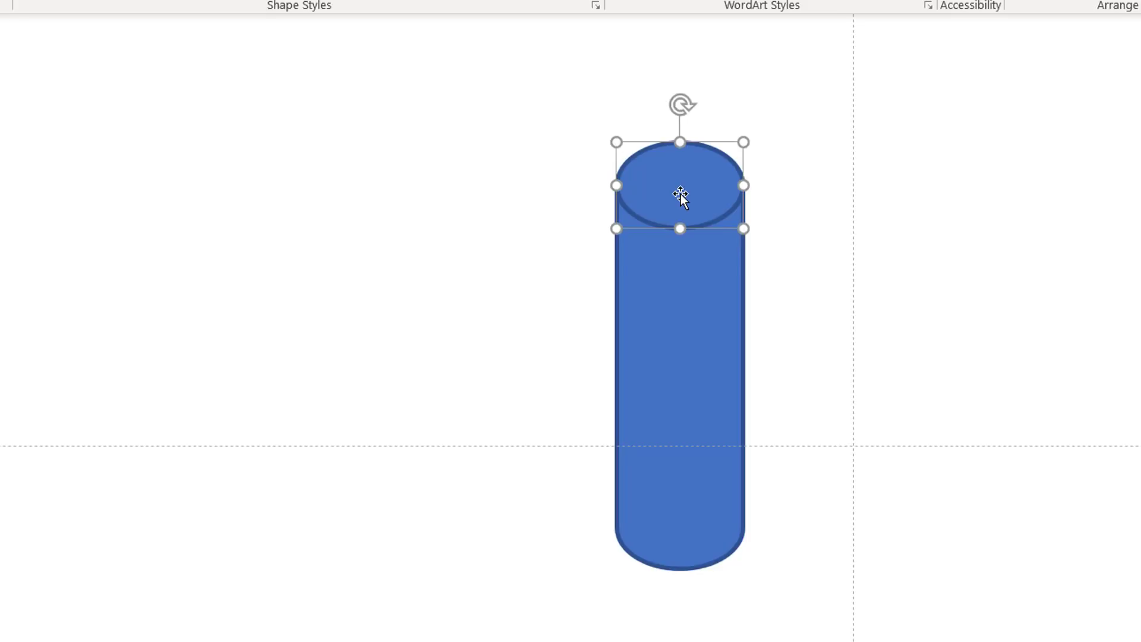
# - Duplicate the top ellipse with Ctrl+D, park the copy to the right, and select cylinder plus ellipse
pyautogui.hotkey('ctrl', 'd')
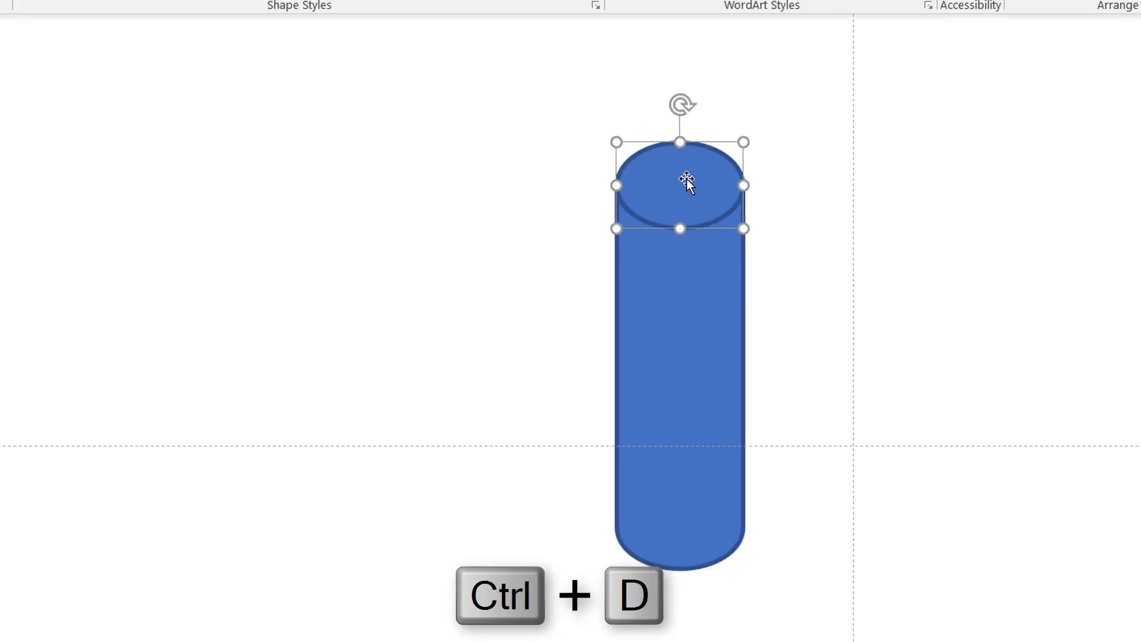
pyautogui.moveTo(718, 224); pyautogui.dragTo(951, 187)
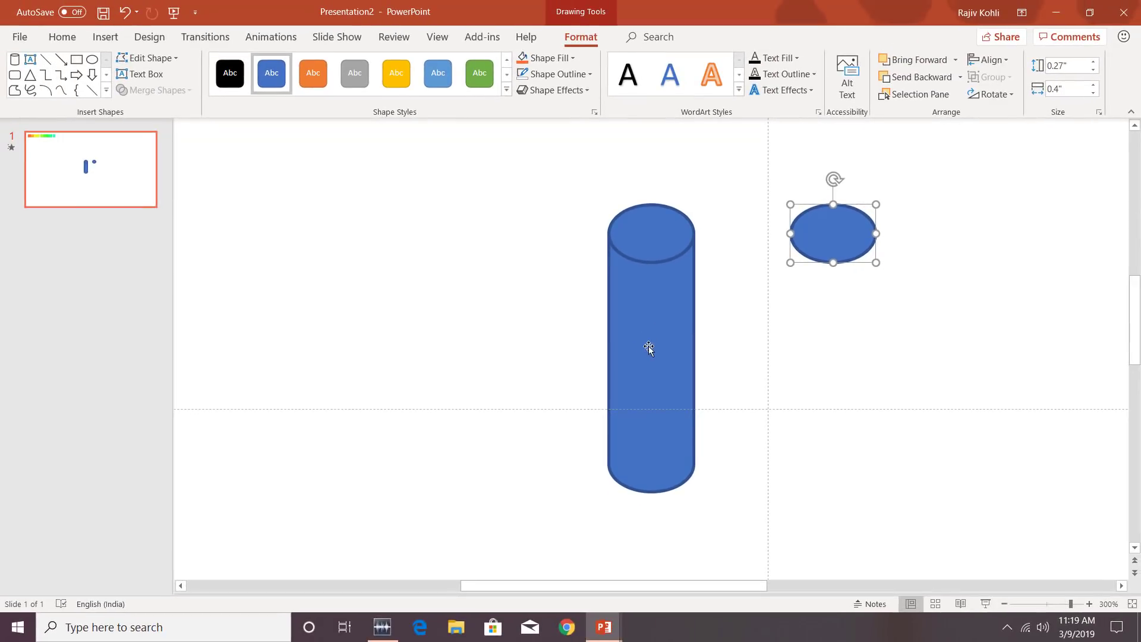
pyautogui.click(648, 343)
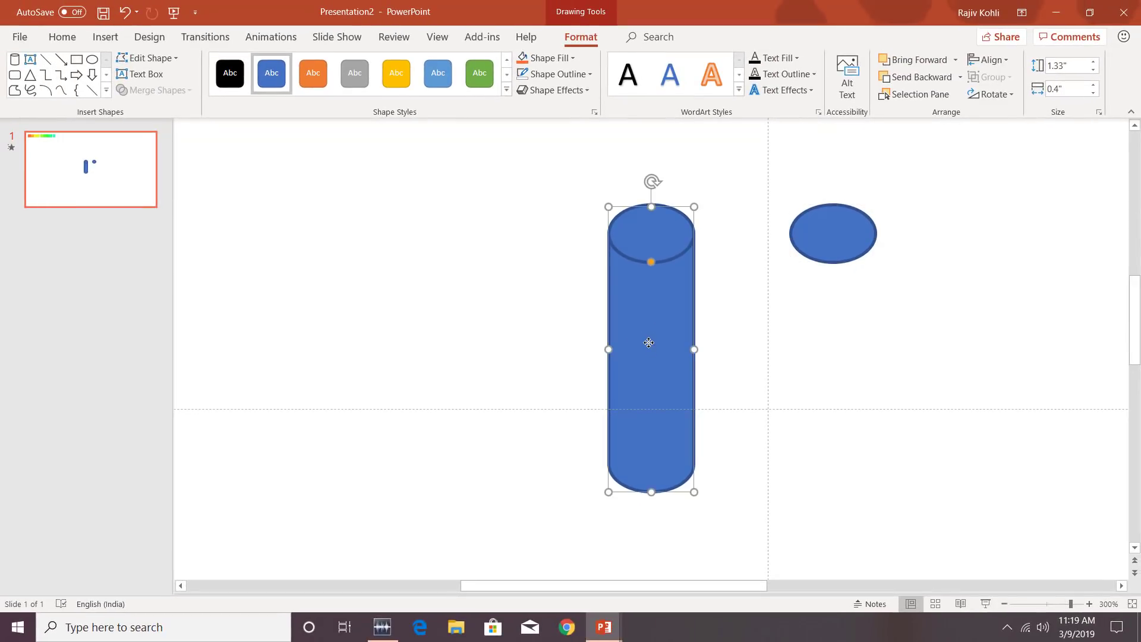
pyautogui.keyDown('shift'); pyautogui.click(649, 226); pyautogui.keyUp('shift')
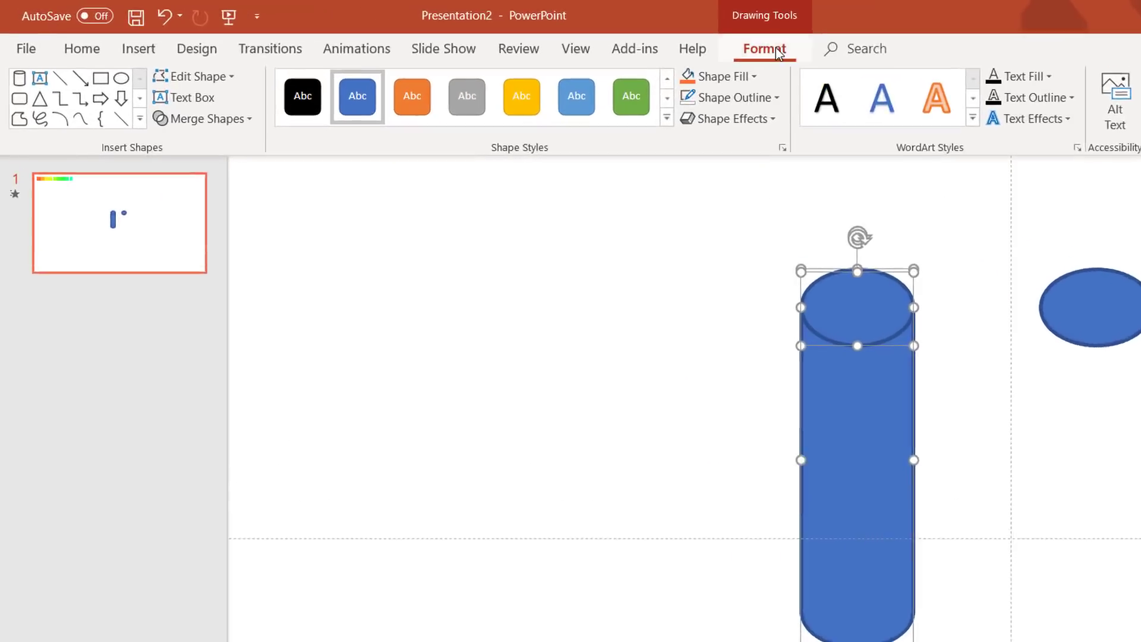
# - Subtract the ellipse from the cylinder's top, then move the spare ellipse back onto it
pyautogui.click(219, 119)
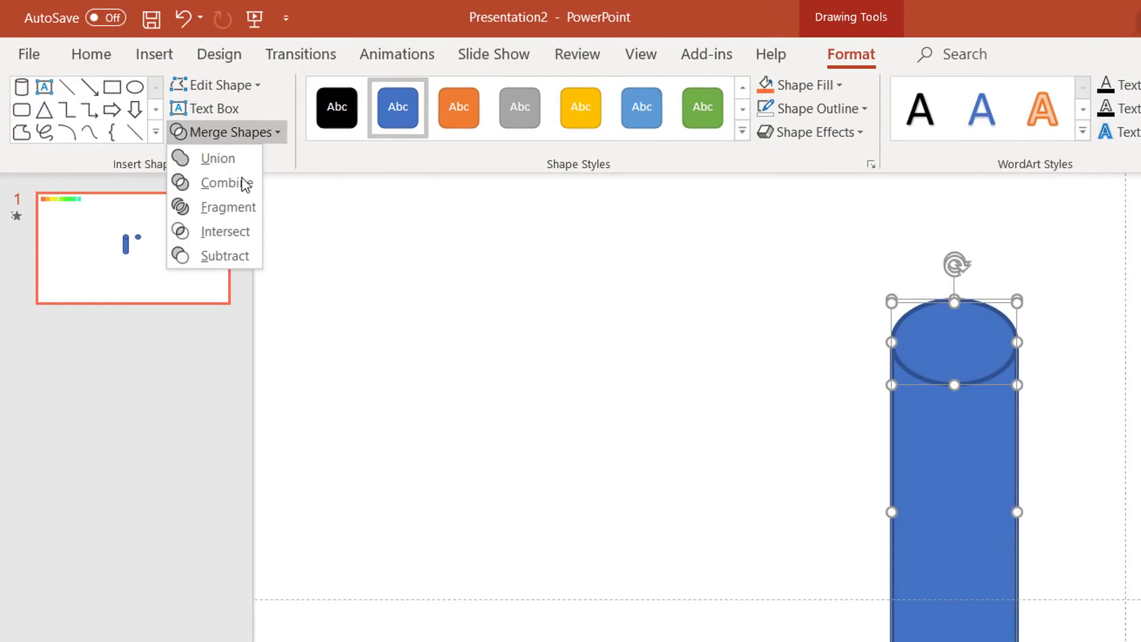
pyautogui.click(226, 255)
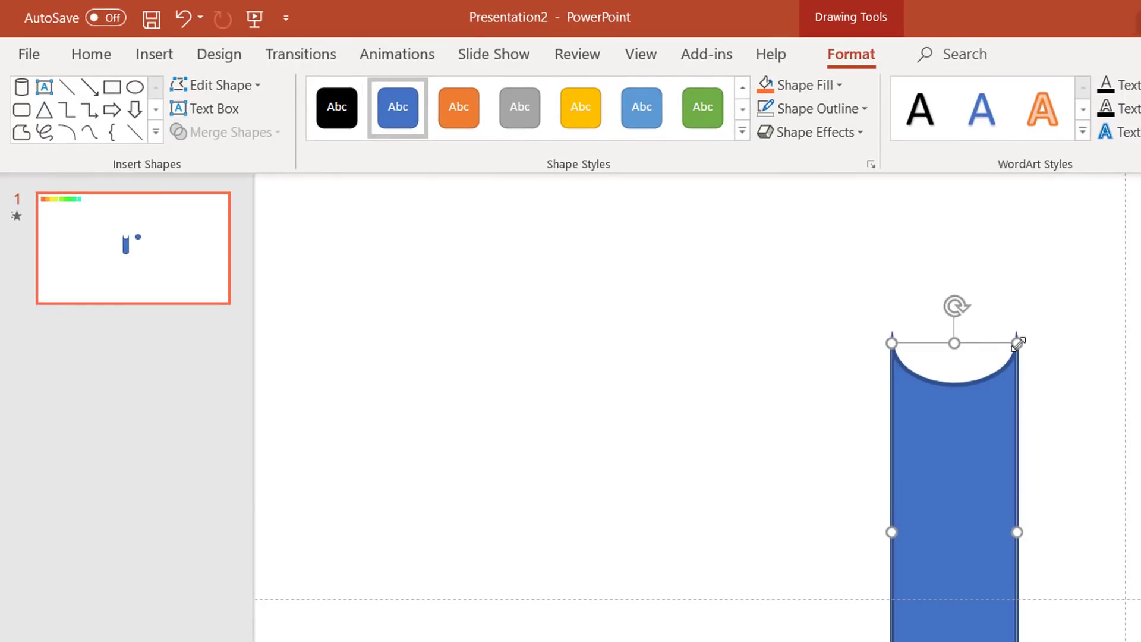
pyautogui.click(1057, 332)
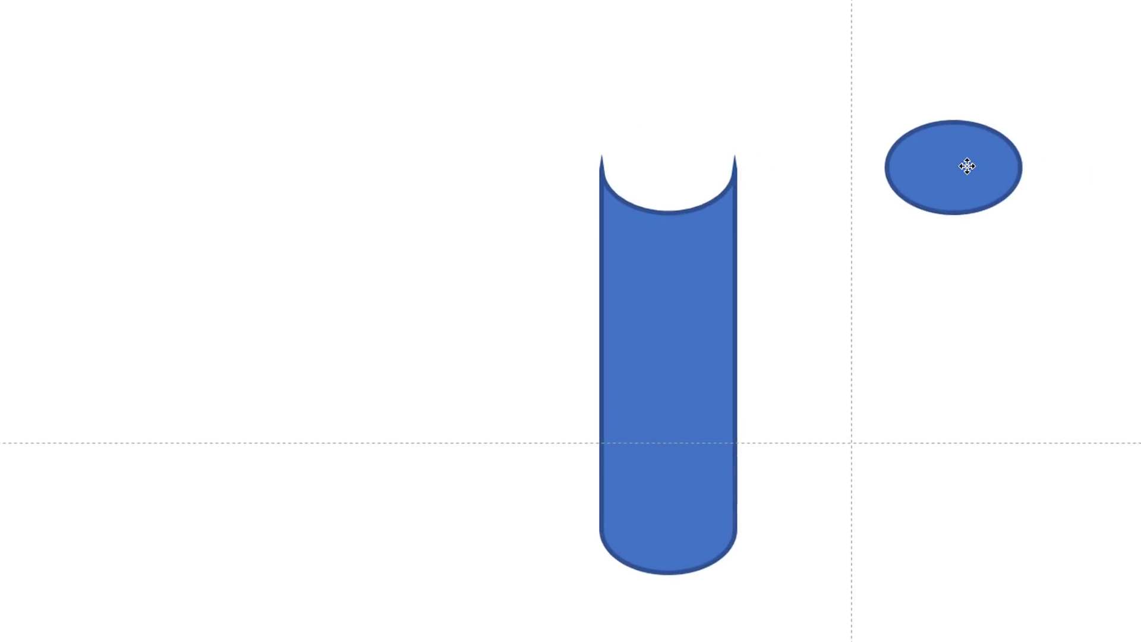
pyautogui.click(969, 167)
pyautogui.moveTo(961, 169); pyautogui.dragTo(692, 171)
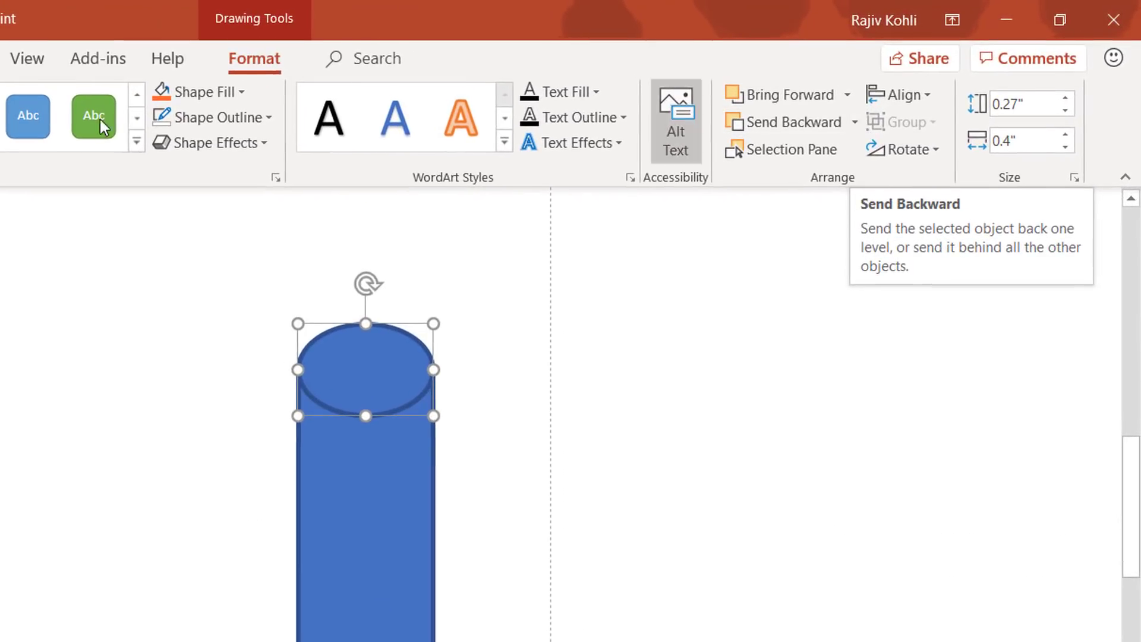
# - Send the top ellipse behind the cylinder and give it a white fill with black outline
pyautogui.click(857, 122)
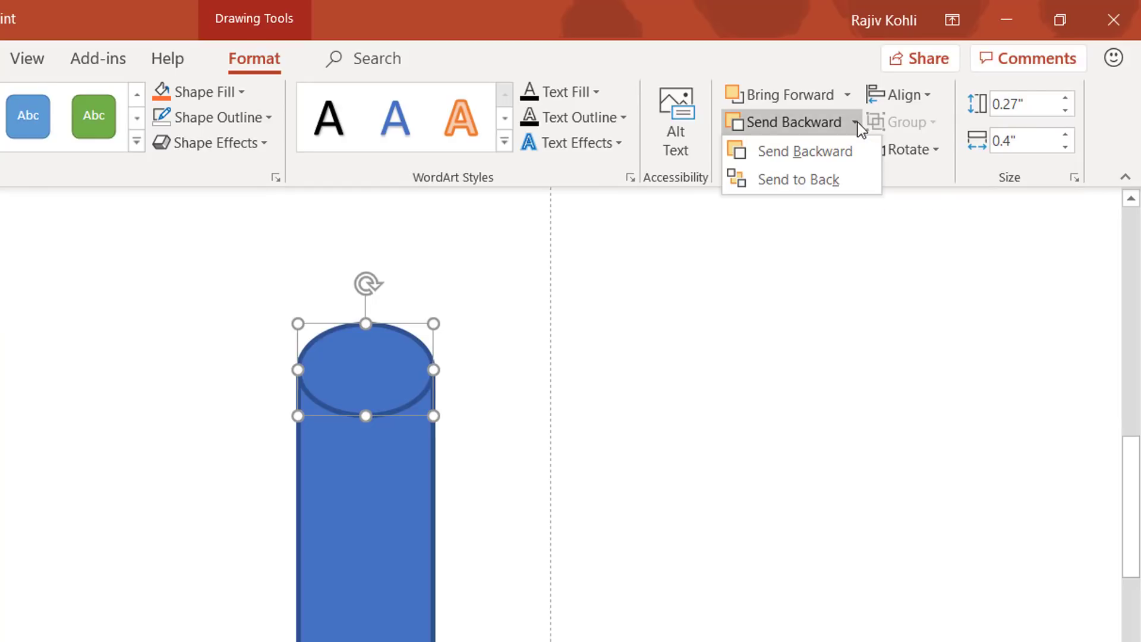
pyautogui.click(818, 180)
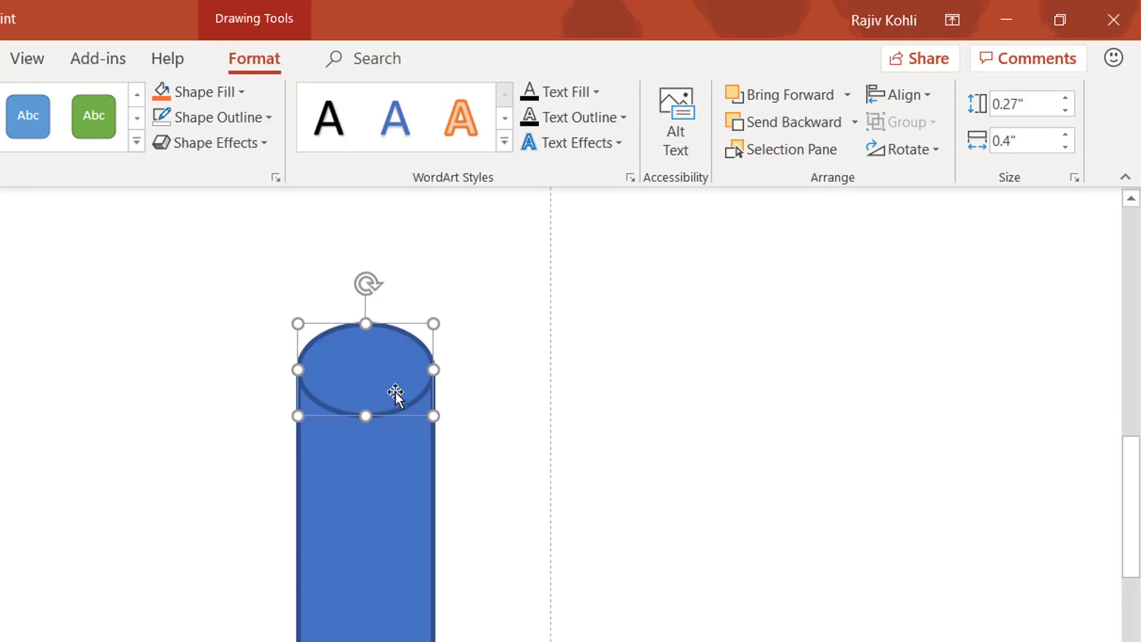
pyautogui.click(205, 91)
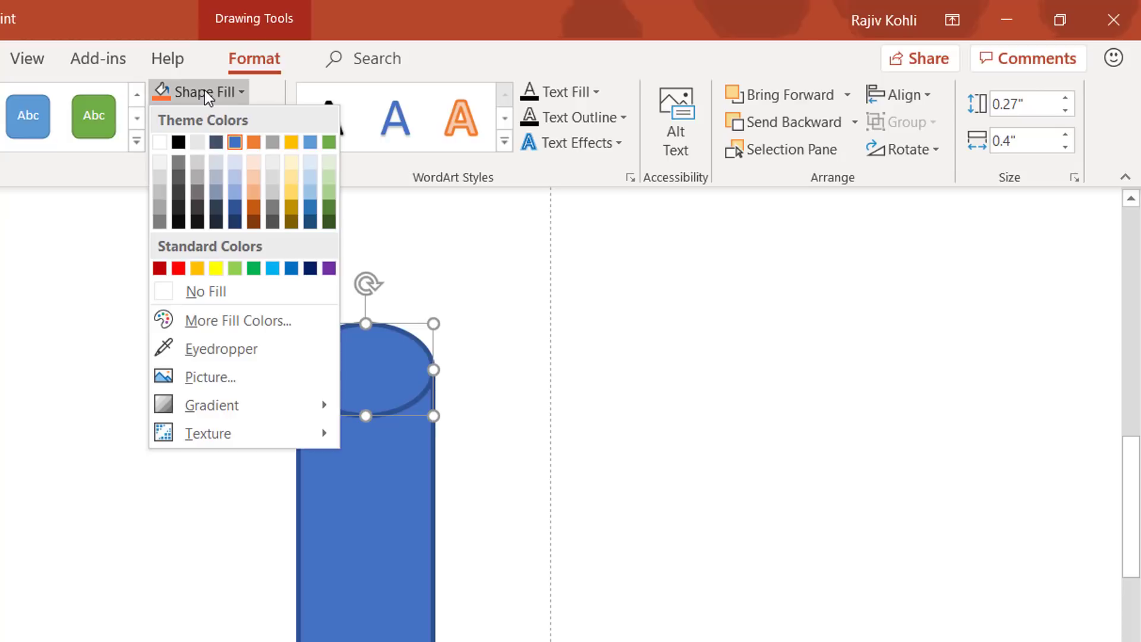
pyautogui.click(165, 141)
pyautogui.click(209, 120)
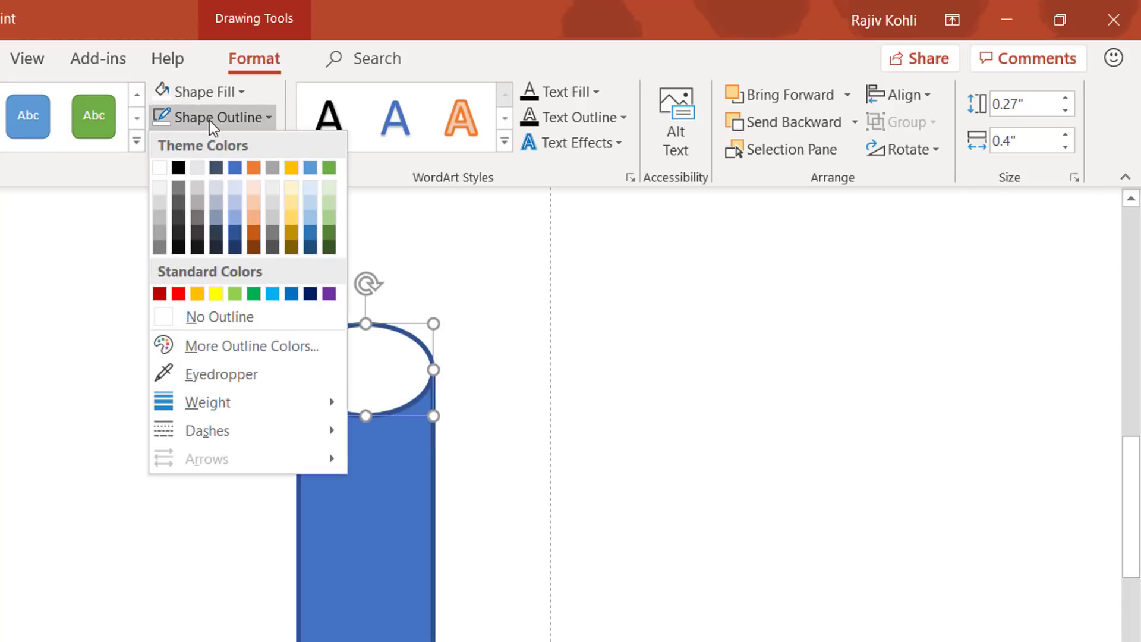
pyautogui.click(180, 169)
# - Give the cylinder body a white fill and black outline
pyautogui.click(345, 494)
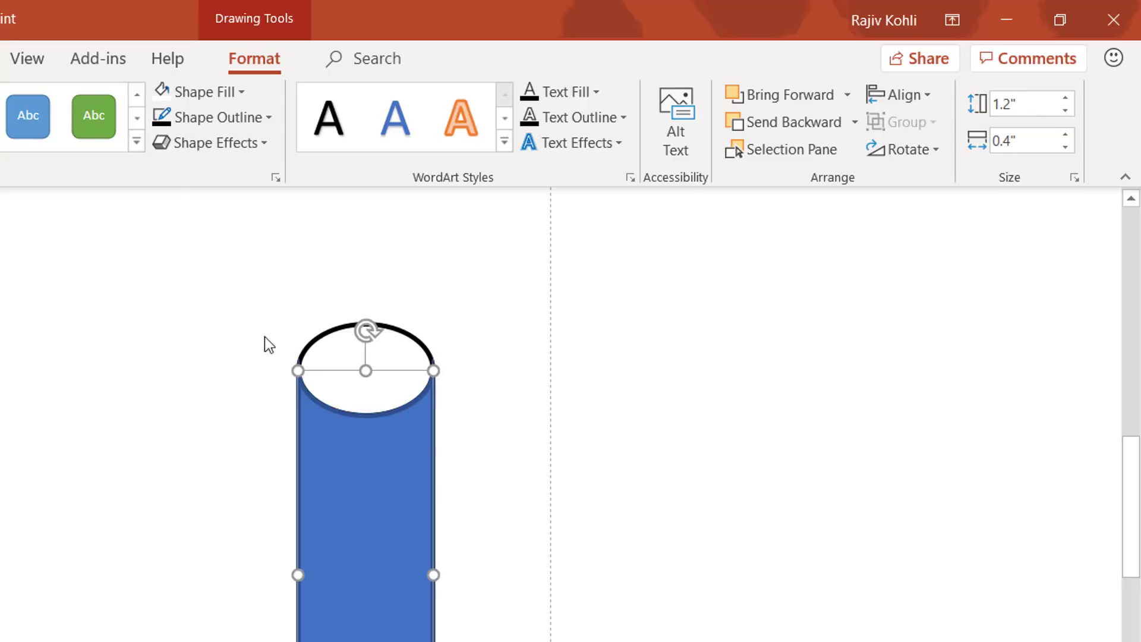
pyautogui.click(162, 90)
pyautogui.click(161, 117)
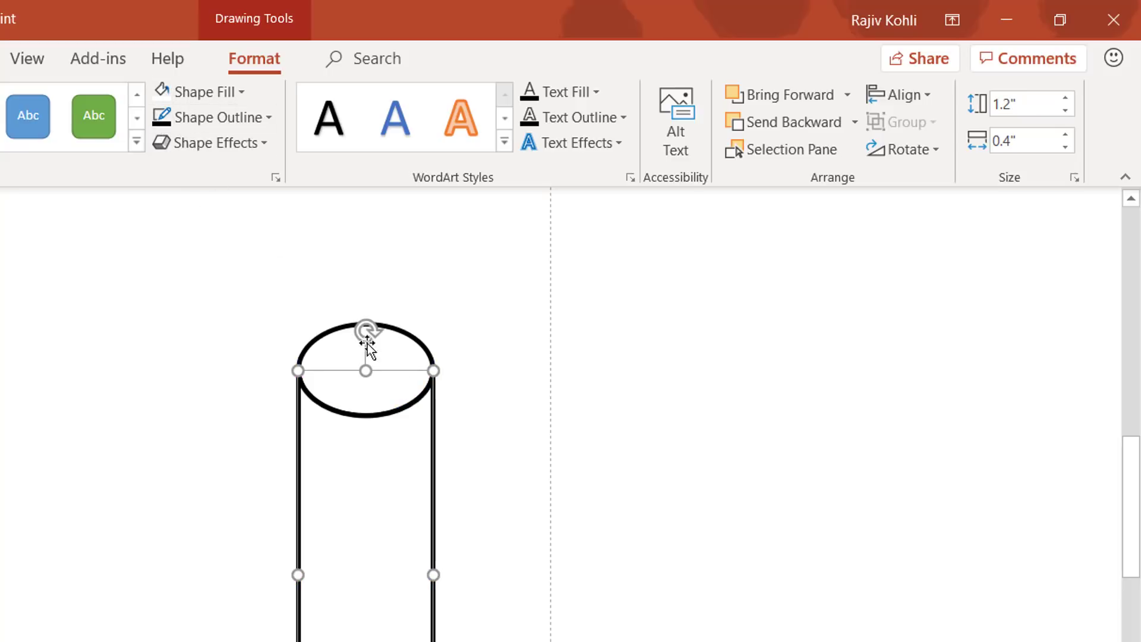
pyautogui.scroll(-2, 427, 398)
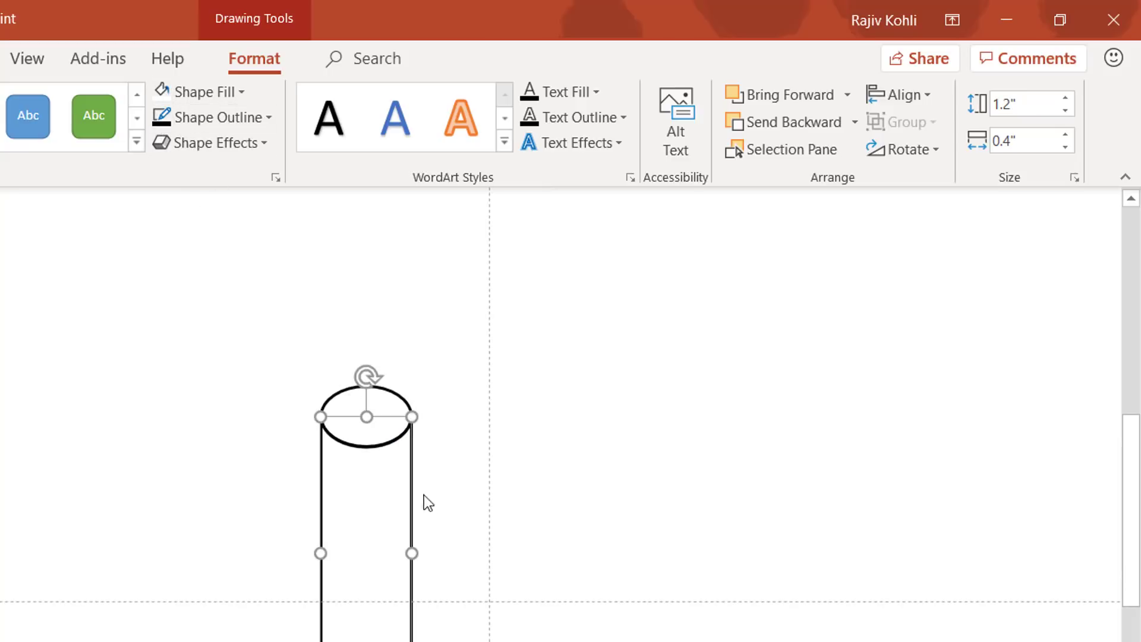
pyautogui.click(476, 356)
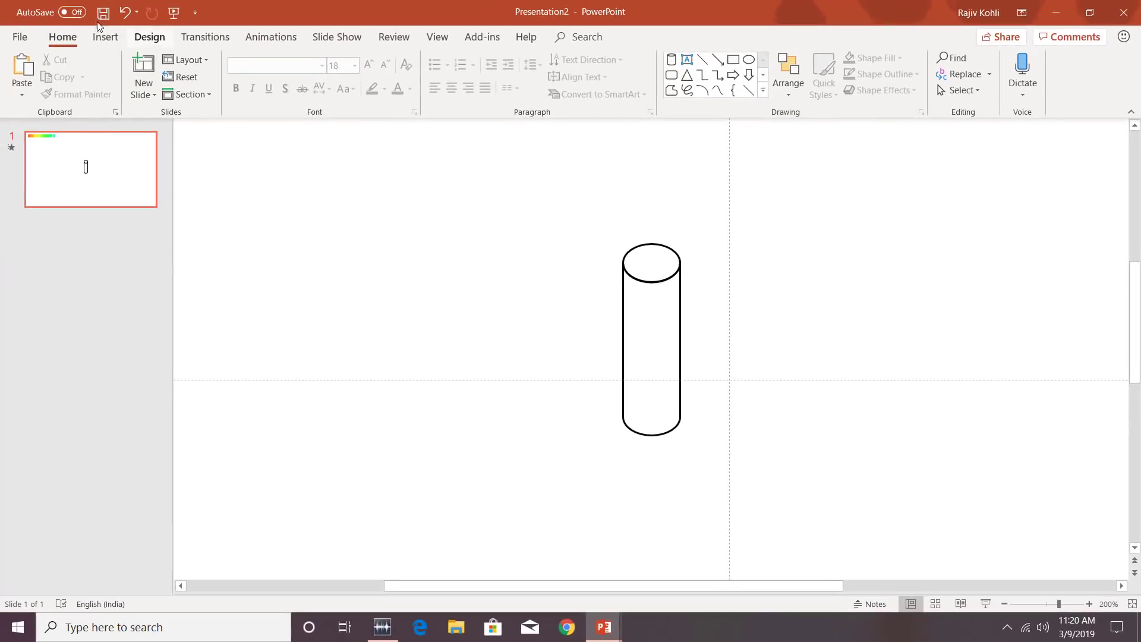
# - Insert an oval, shrink it to a small dot, and centre it on the cylinder's top
pyautogui.click(103, 38)
pyautogui.click(274, 76)
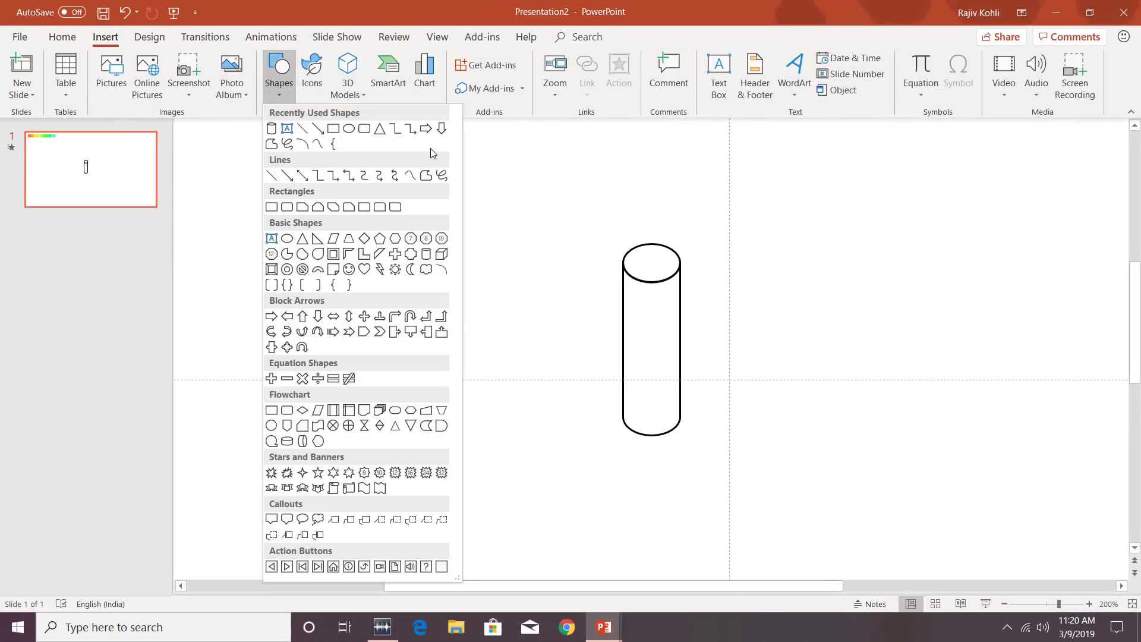
pyautogui.click(348, 130)
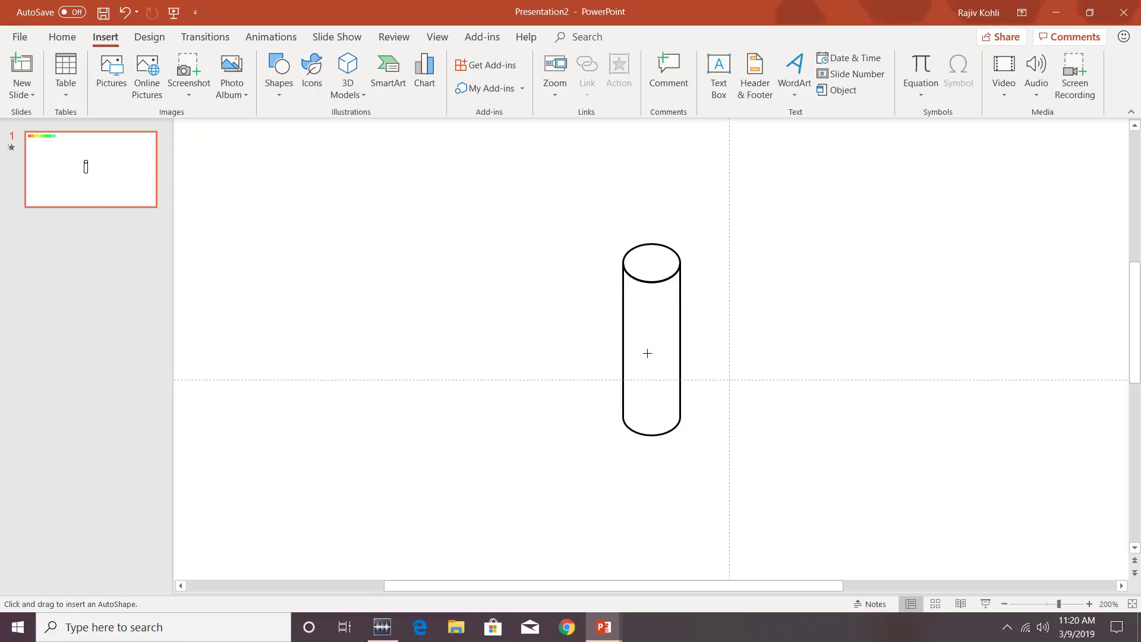
pyautogui.click(775, 295)
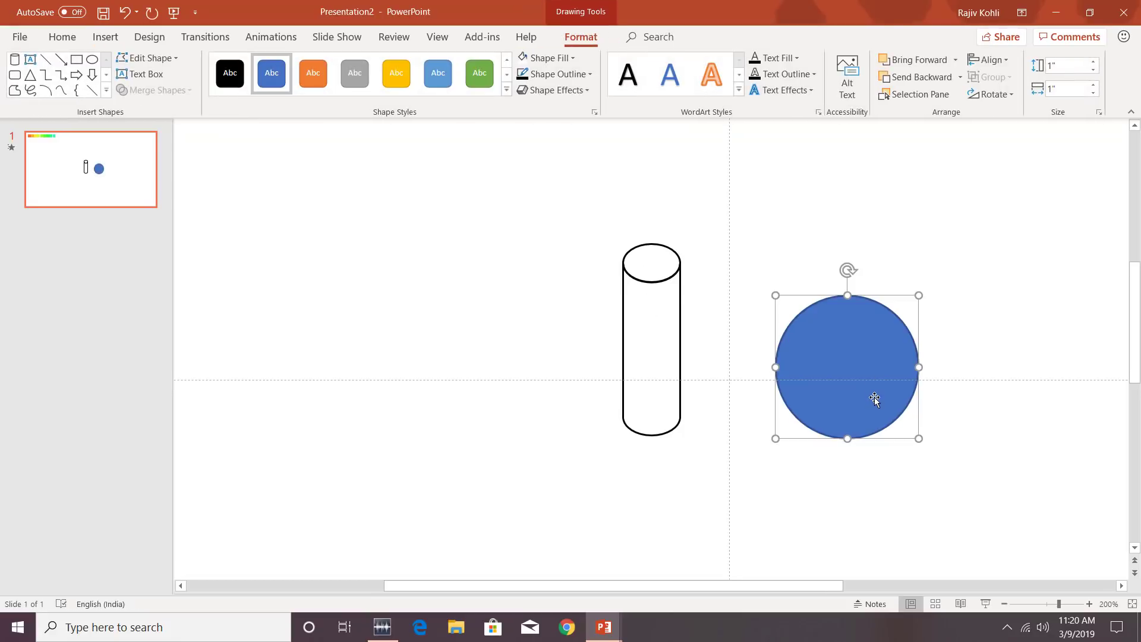
pyautogui.moveTo(911, 422); pyautogui.dragTo(668, 257)
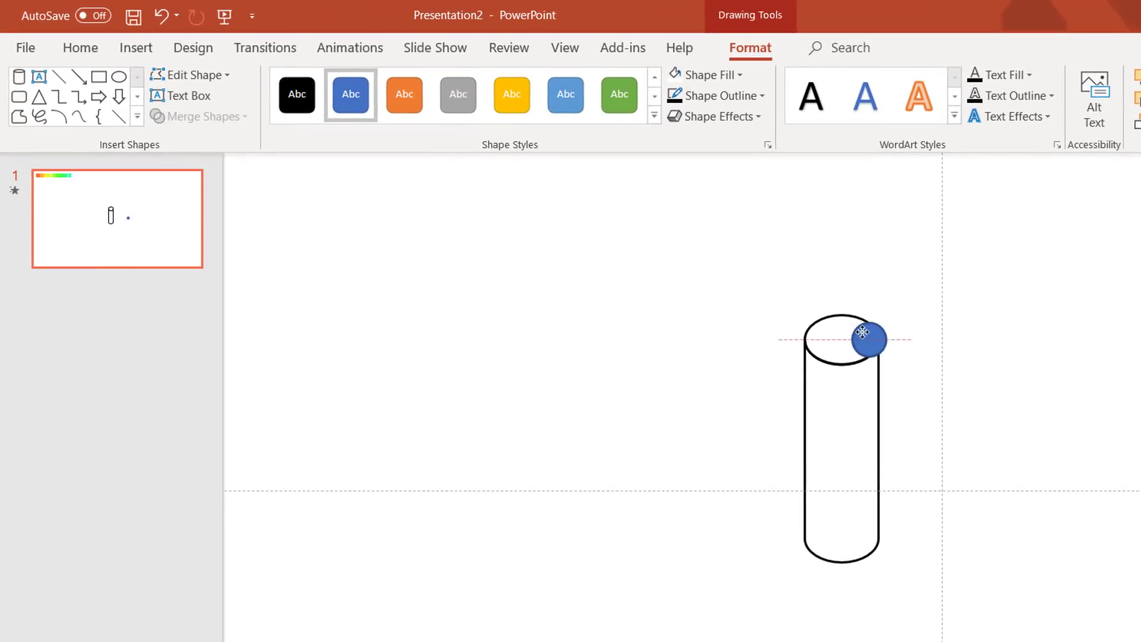
pyautogui.moveTo(862, 332); pyautogui.dragTo(850, 343)
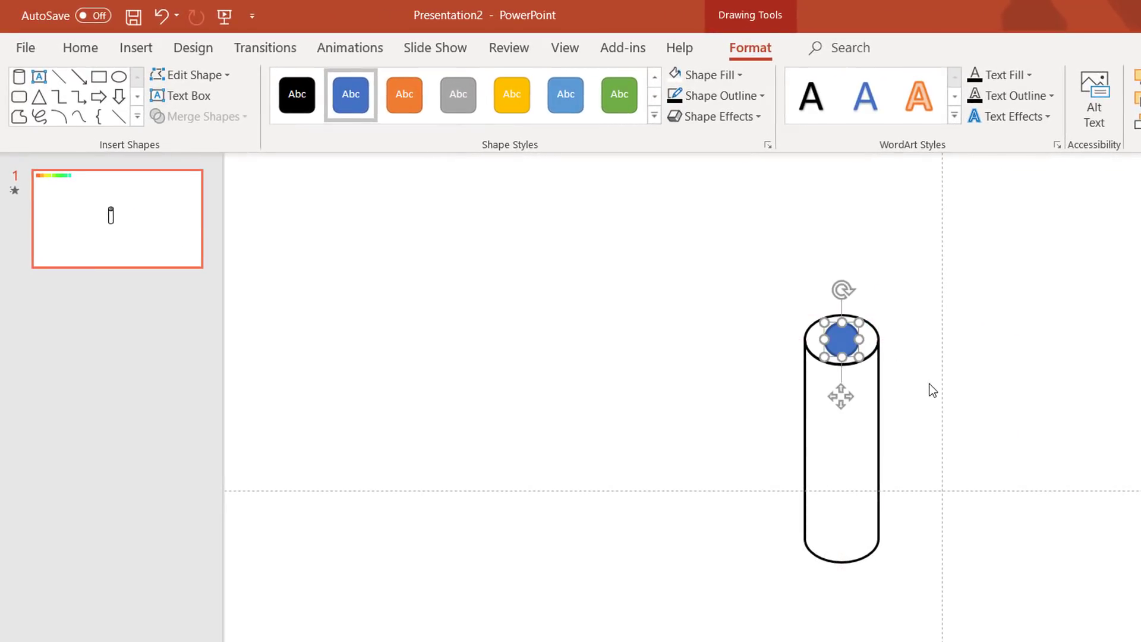
pyautogui.scroll(5, 932, 390)
pyautogui.scroll(-8, 889, 458)
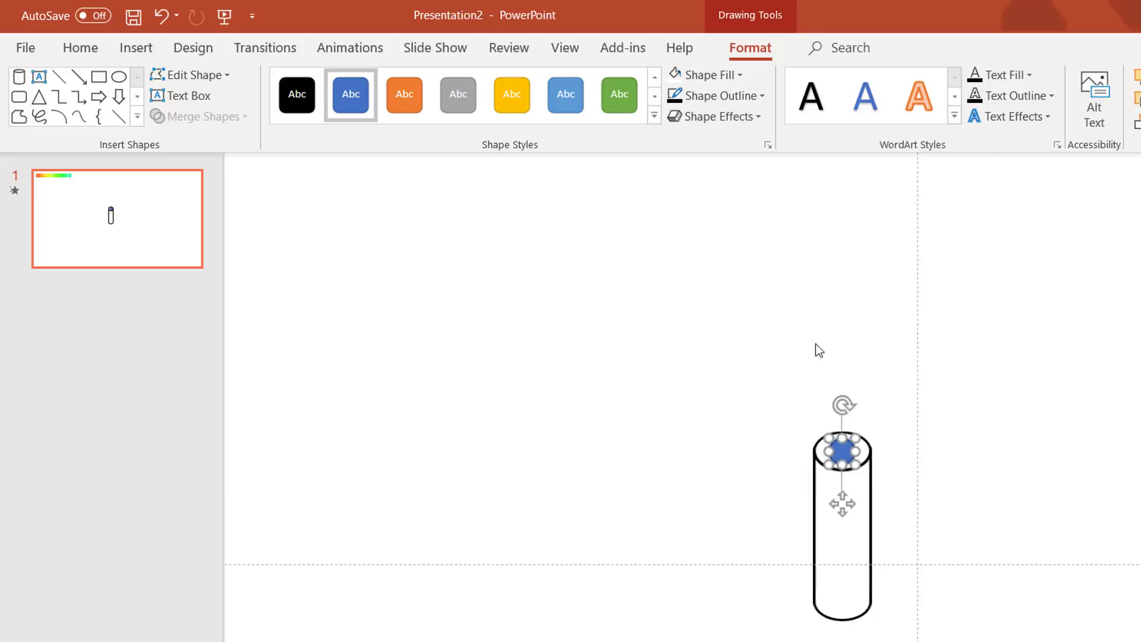
# - Eyedrop the first swatch's orange into the dot, remove its outline, and select cylinder with dot
pyautogui.click(703, 78)
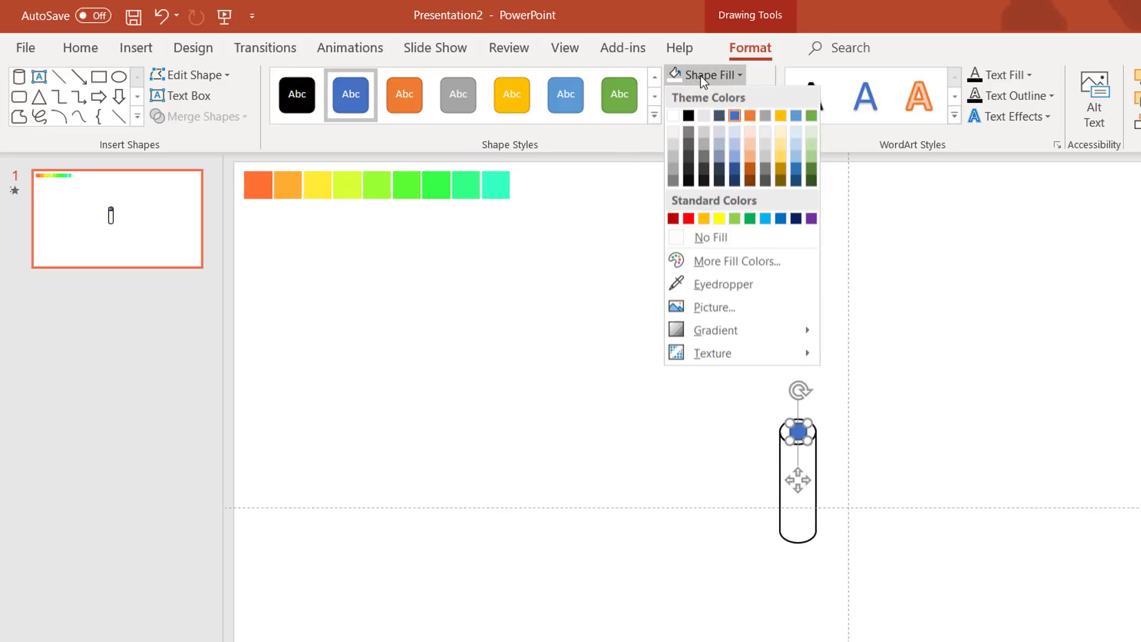
pyautogui.click(721, 284)
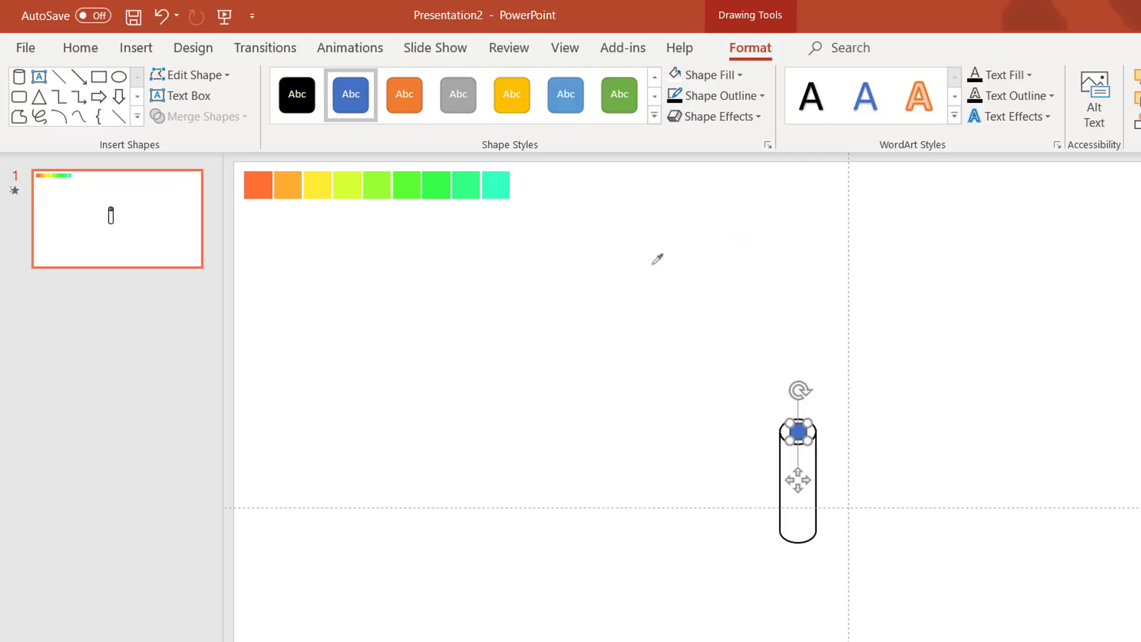
pyautogui.click(261, 179)
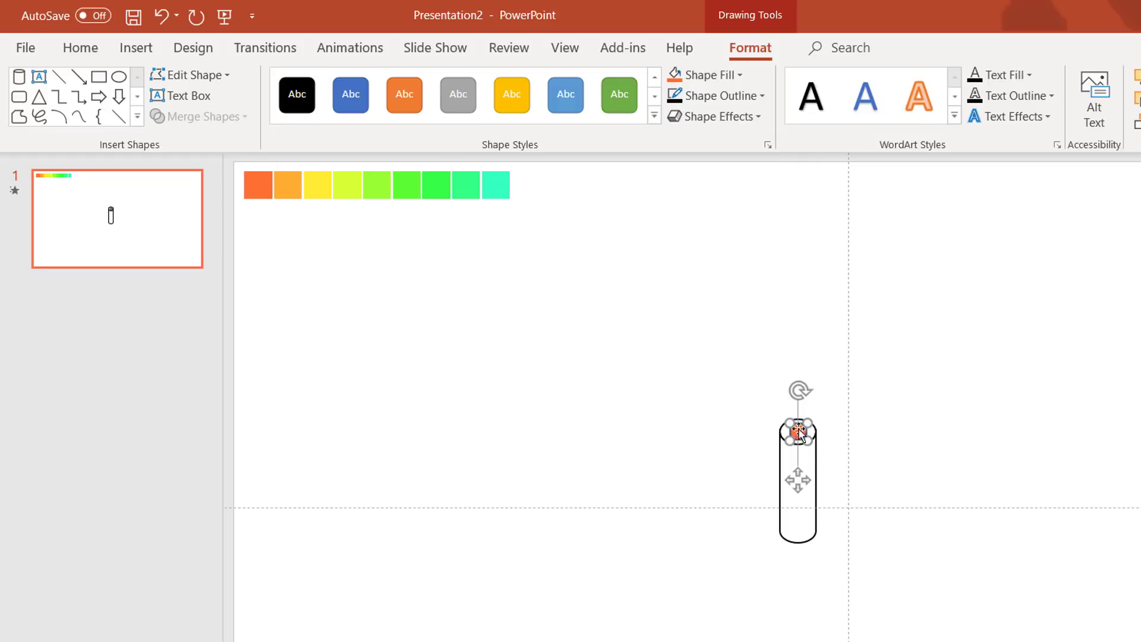
pyautogui.click(733, 102)
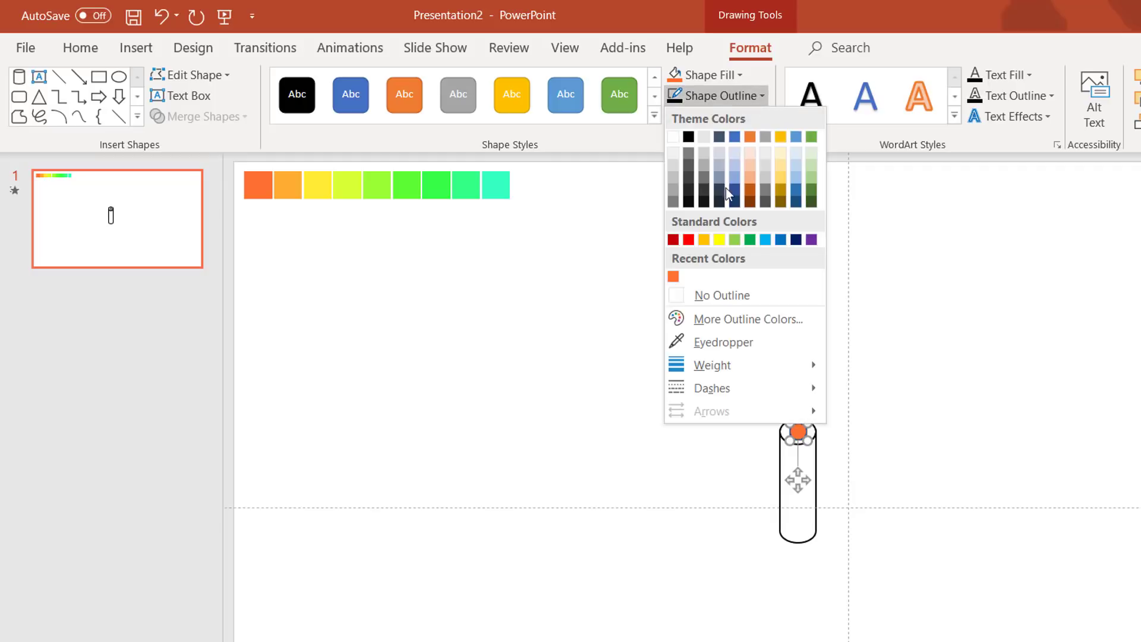
pyautogui.click(729, 294)
pyautogui.click(962, 457)
pyautogui.moveTo(757, 404); pyautogui.dragTo(879, 587)
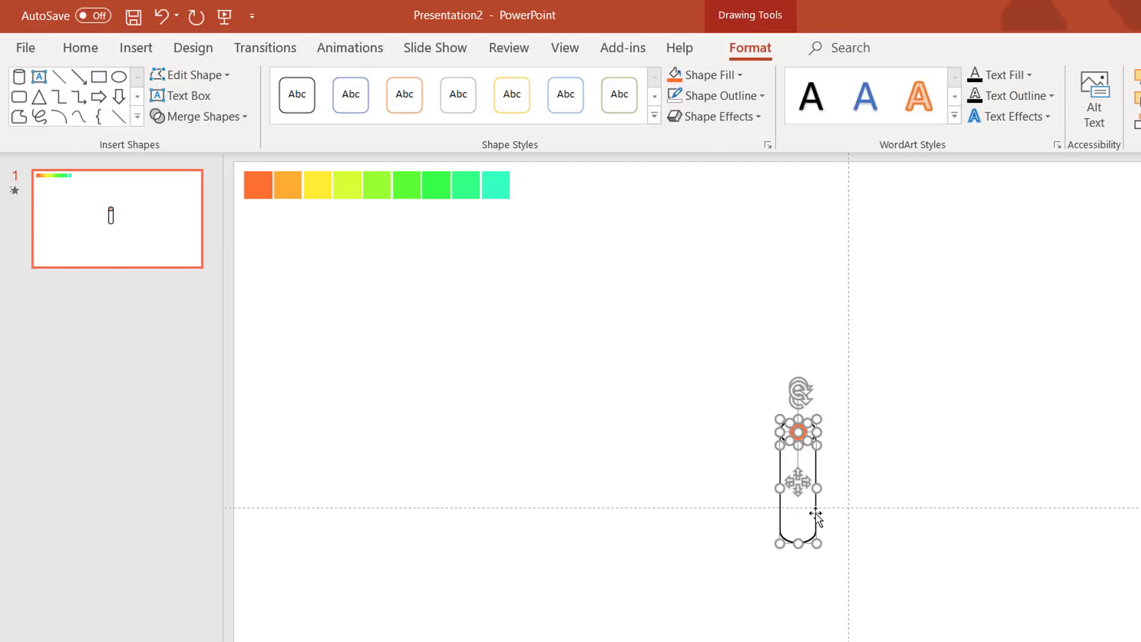
# - Lower the dotted cylinder slightly, Ctrl-drag a copy beside it, and repeat with F4 for nine cylinders
pyautogui.moveTo(815, 514); pyautogui.dragTo(815, 537)
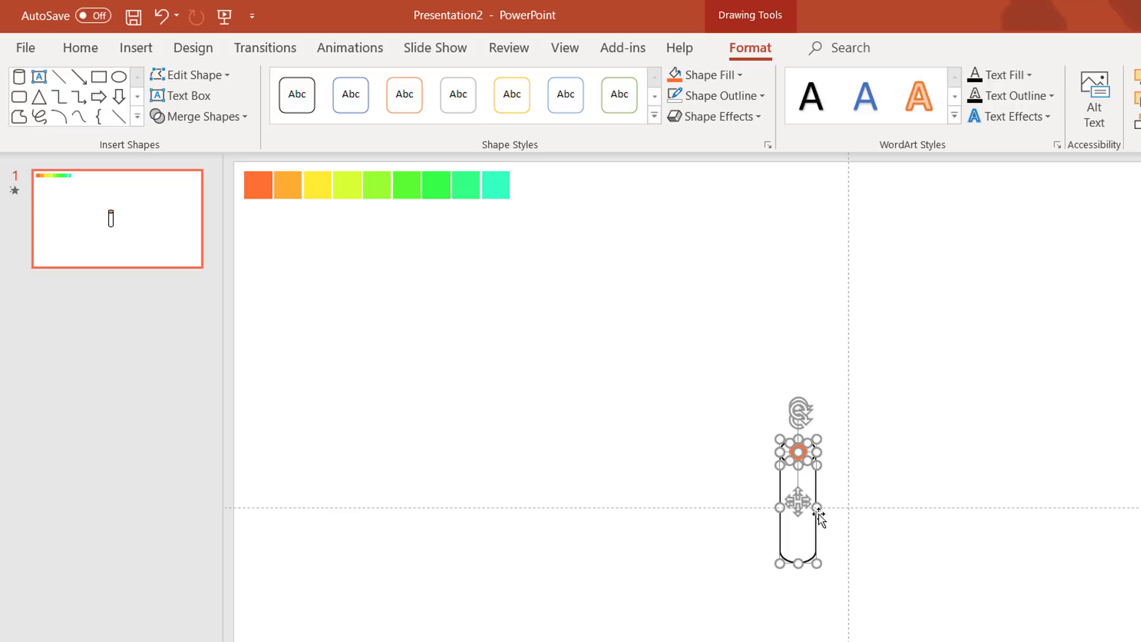
pyautogui.moveTo(740, 409); pyautogui.dragTo(869, 599)
pyautogui.moveTo(822, 537); pyautogui.dragTo(864, 539)
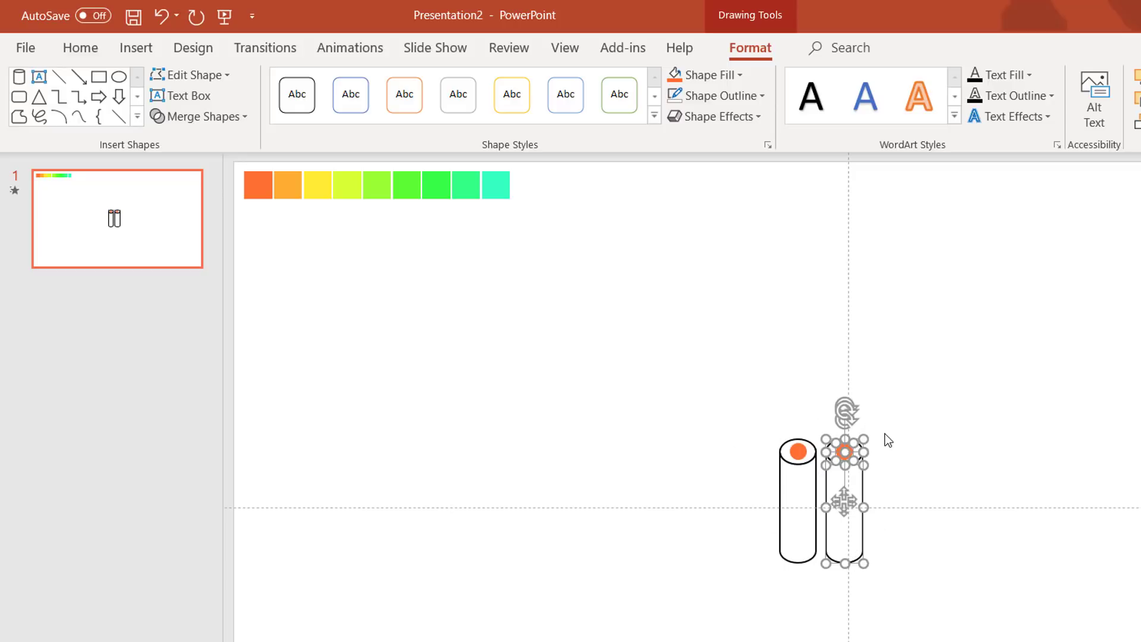
pyautogui.press('F4')
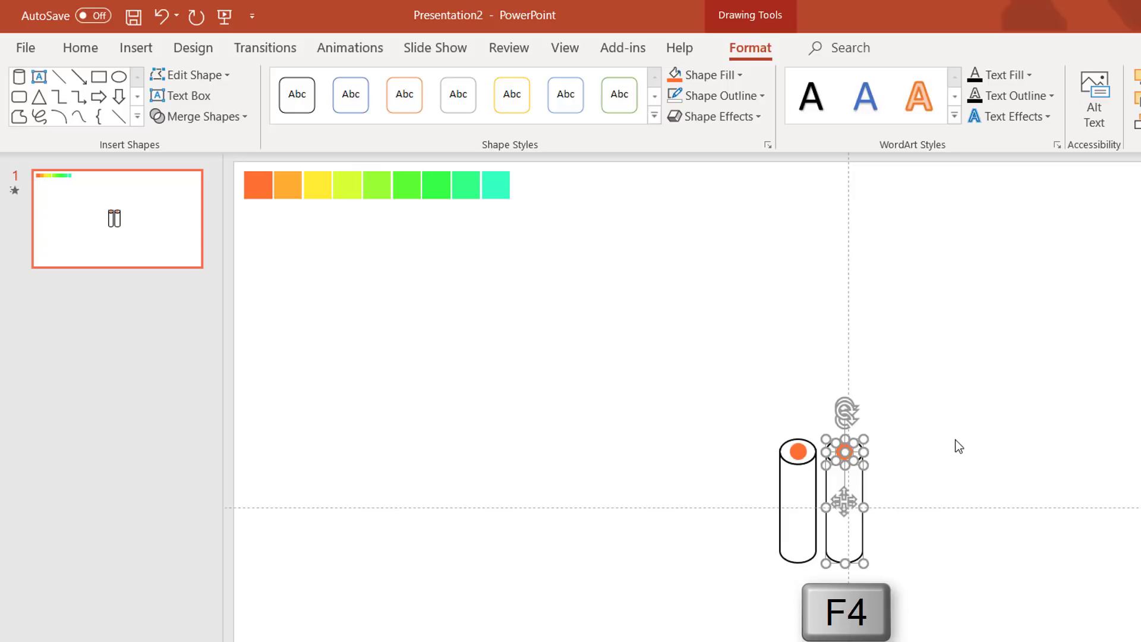
pyautogui.press('F4')
pyautogui.press('F4')
pyautogui.press('F4')
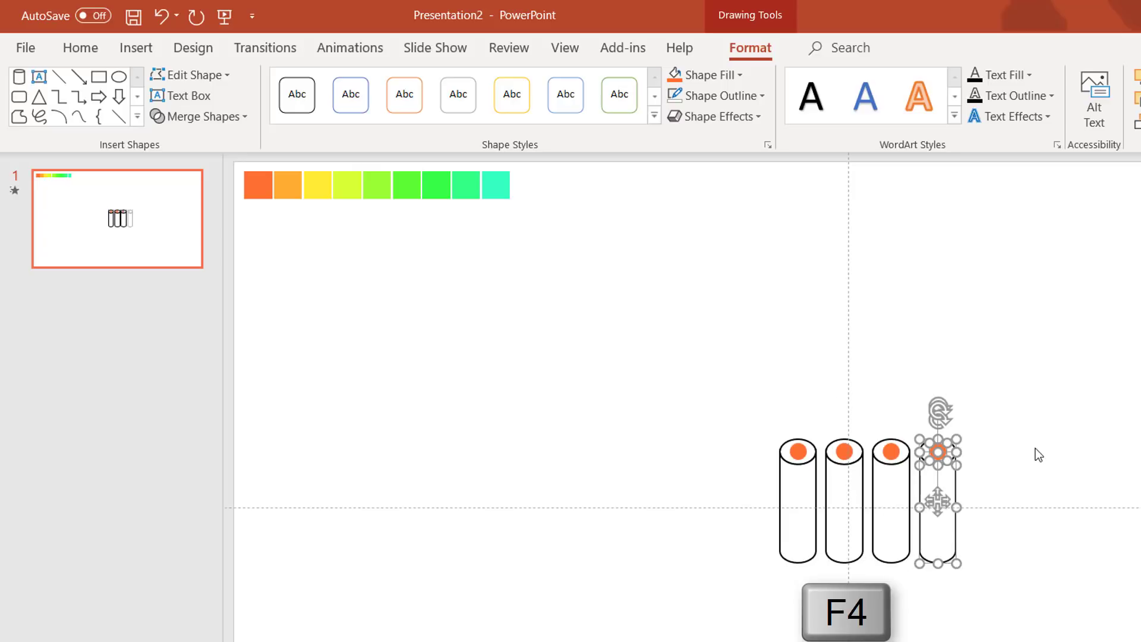
pyautogui.press('F4')
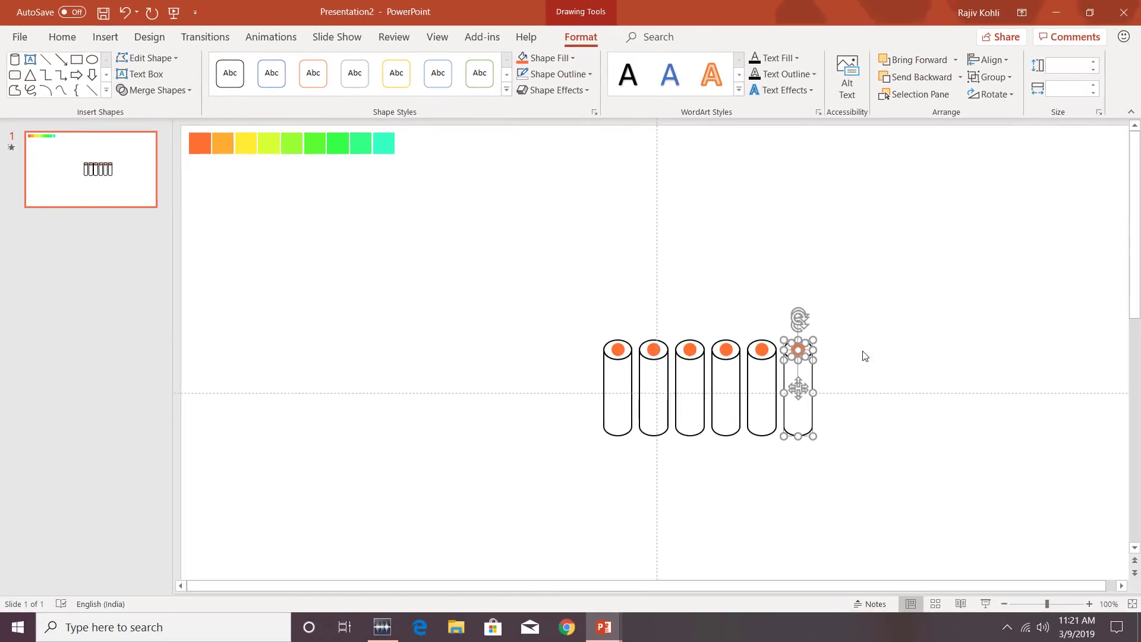
pyautogui.press('F4')
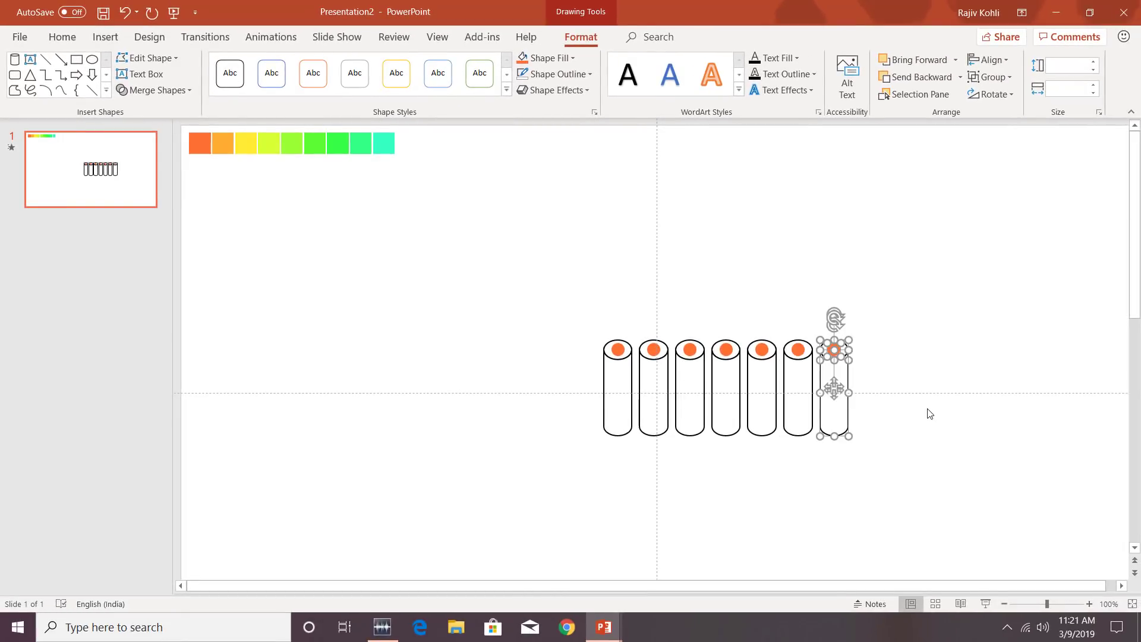
pyautogui.press('F4')
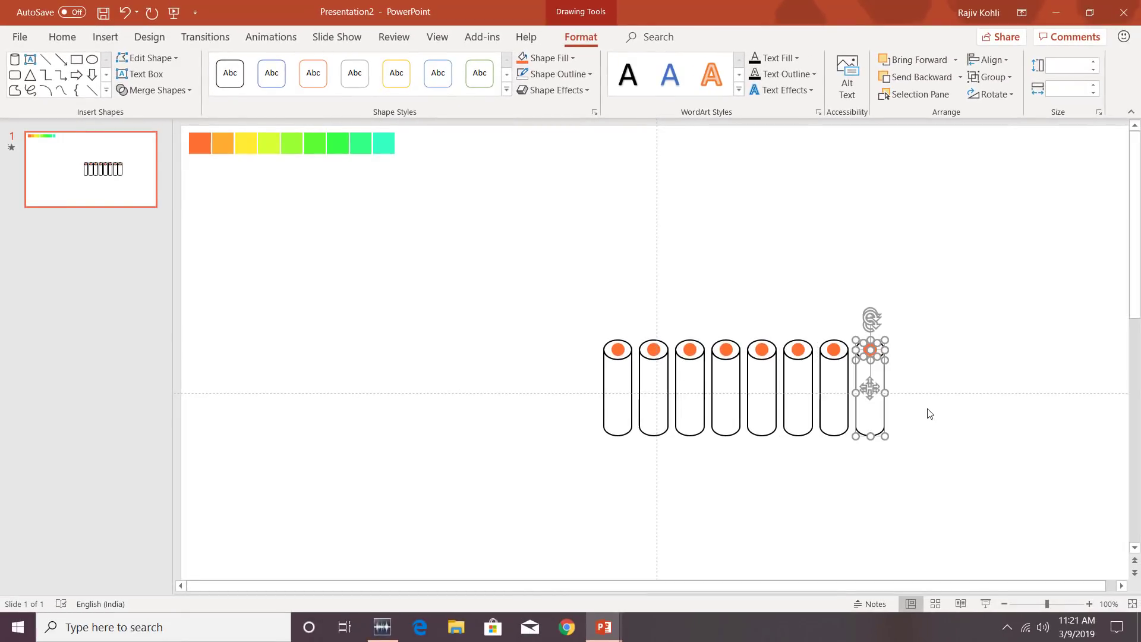
pyautogui.press('F4')
pyautogui.click(861, 473)
pyautogui.scroll(-2, 861, 473)
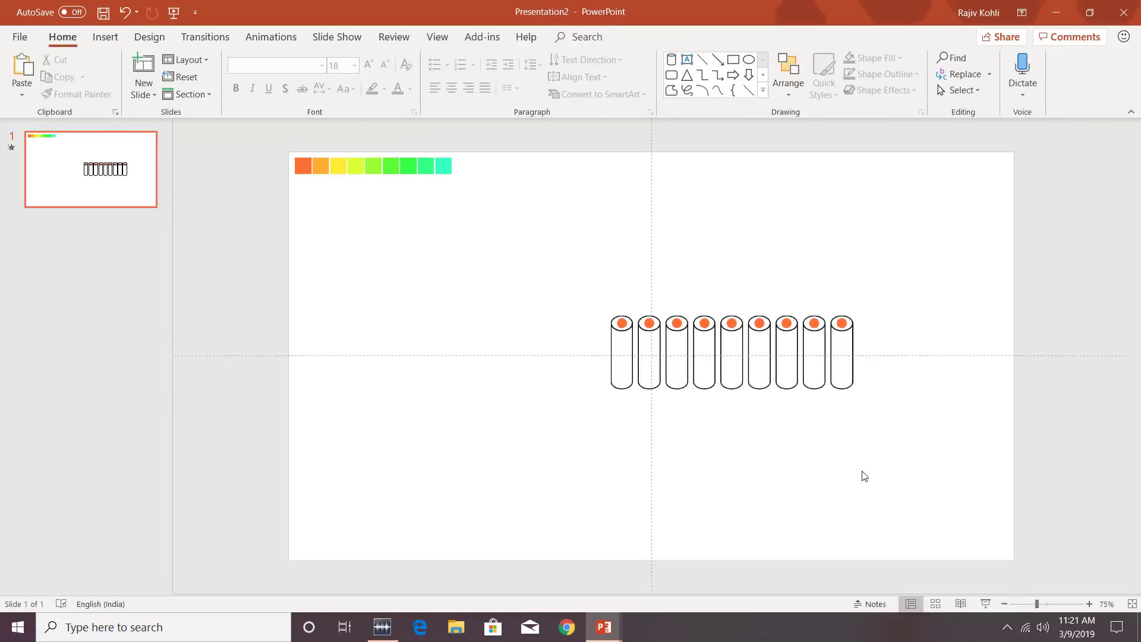
# - Select all nine cylinders and group them into one object
pyautogui.moveTo(557, 284)
pyautogui.mouseDown()
pyautogui.moveTo(861, 440)
pyautogui.moveTo(920, 432)
pyautogui.mouseUp()
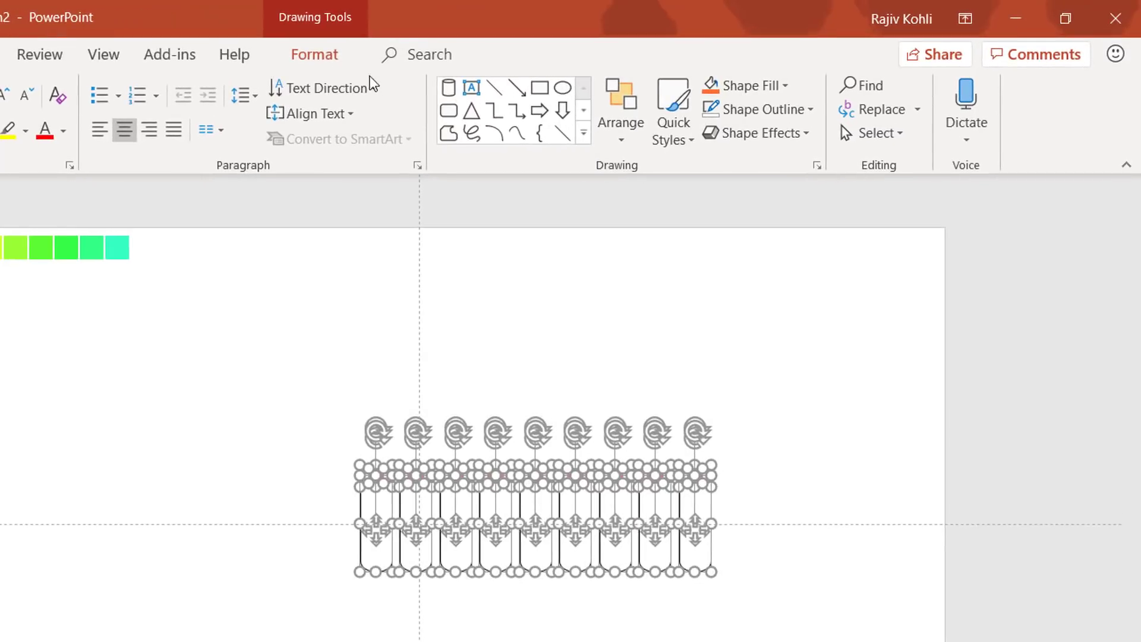
pyautogui.click(324, 55)
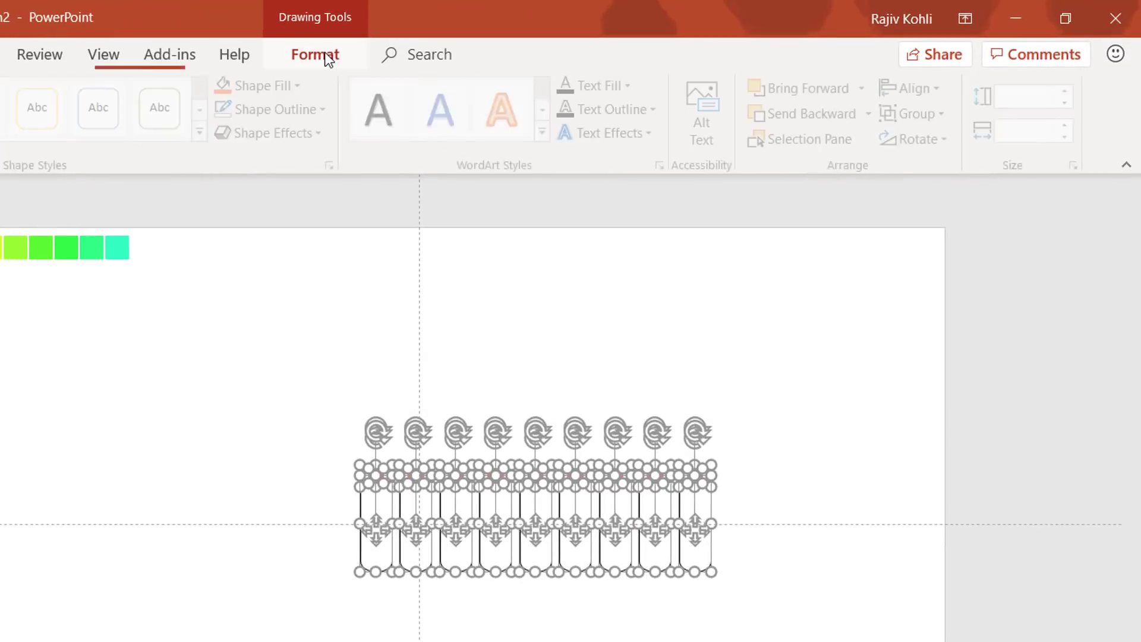
pyautogui.click(939, 114)
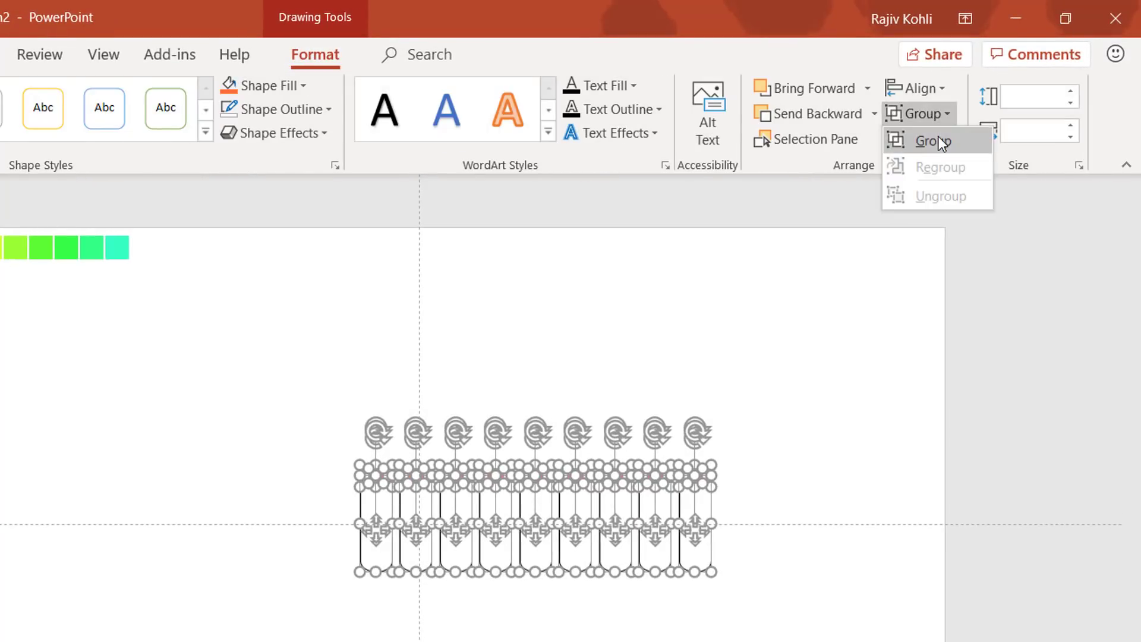
pyautogui.click(938, 138)
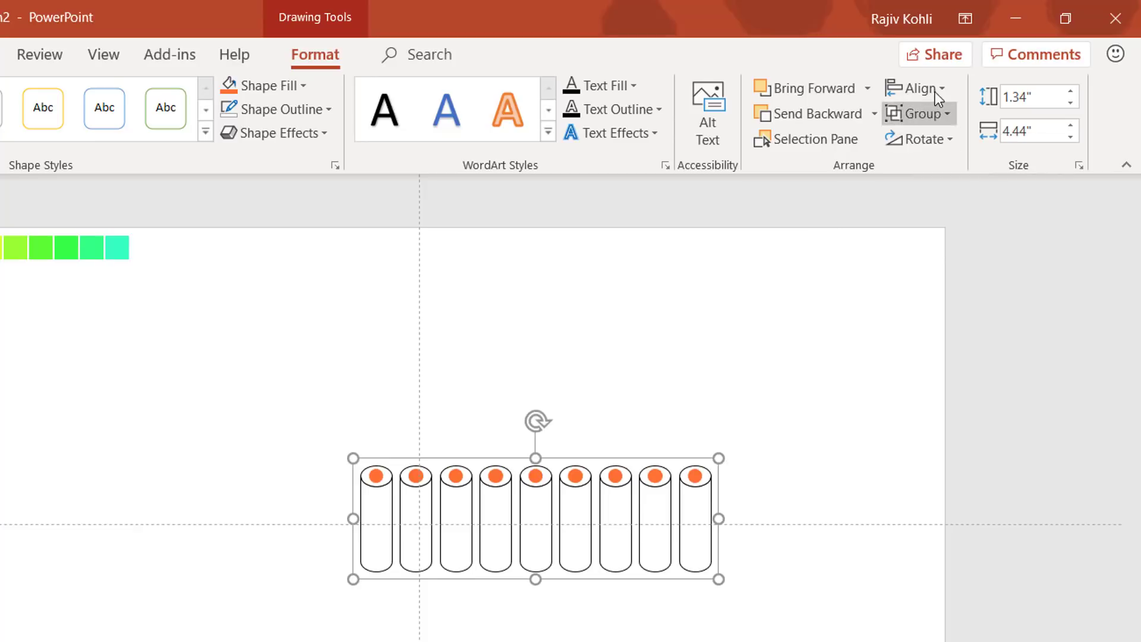
# - Align the group Center and Middle on the slide, then ungroup it
pyautogui.click(935, 88)
pyautogui.click(933, 141)
pyautogui.click(925, 89)
pyautogui.click(924, 220)
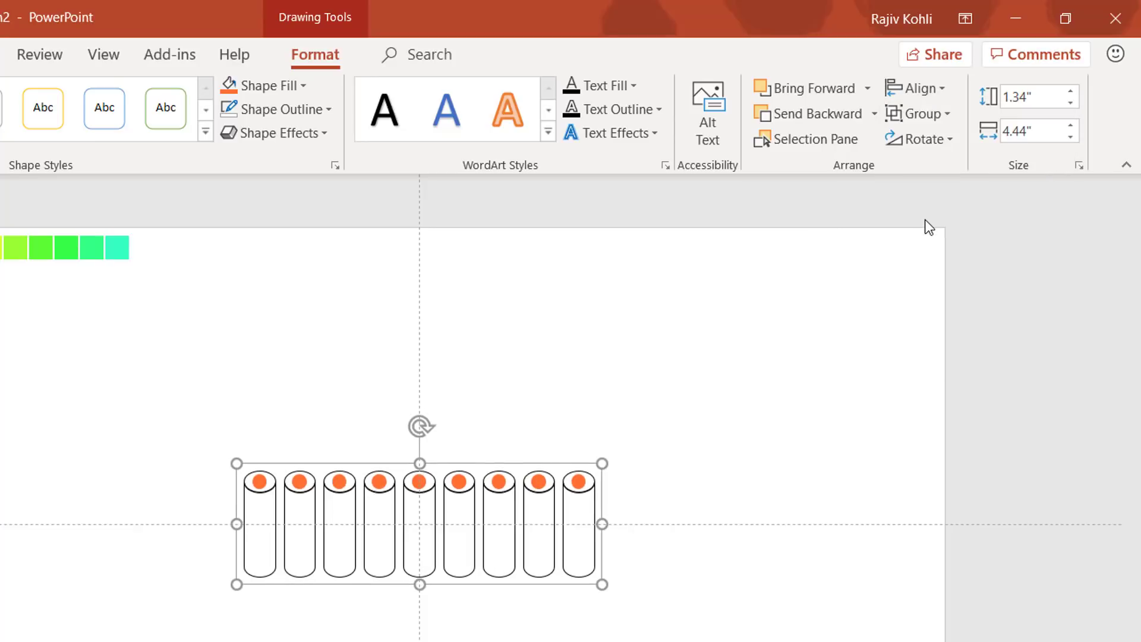
pyautogui.click(915, 113)
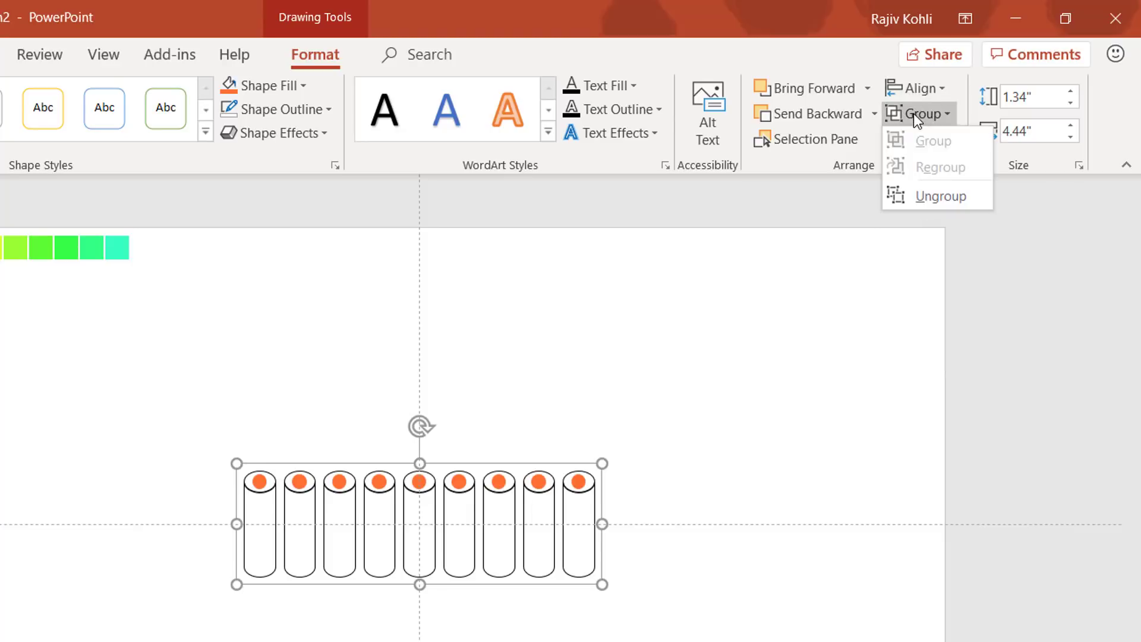
pyautogui.click(921, 198)
pyautogui.click(736, 430)
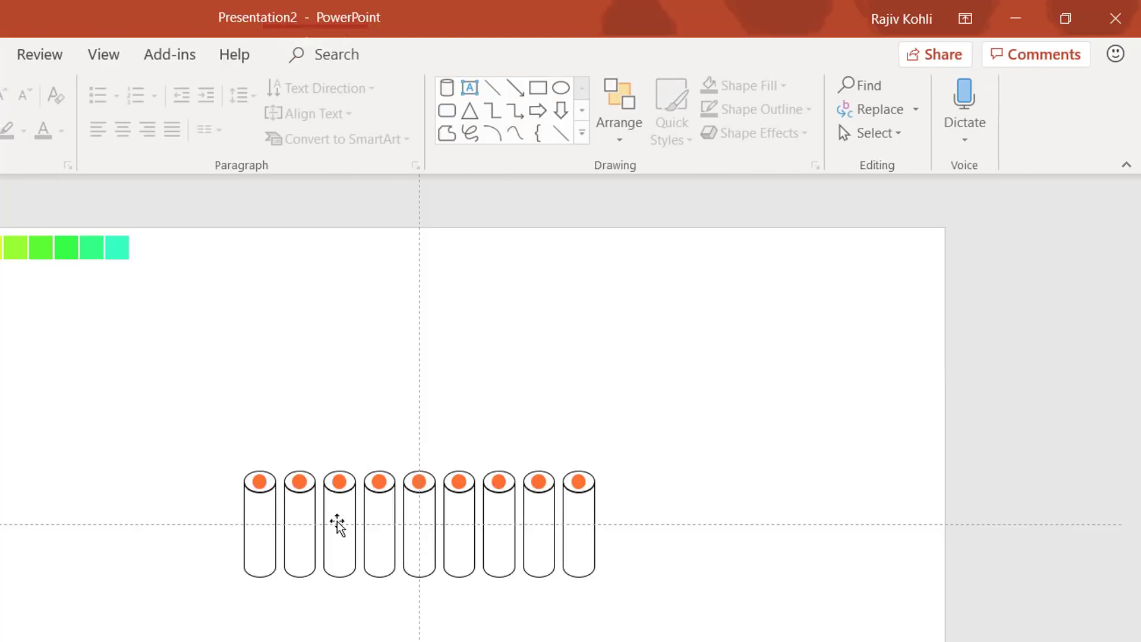
# - Centre the first orange dot on its cylinder's top
pyautogui.doubleClick(267, 482)
pyautogui.scroll(3, 267, 484)
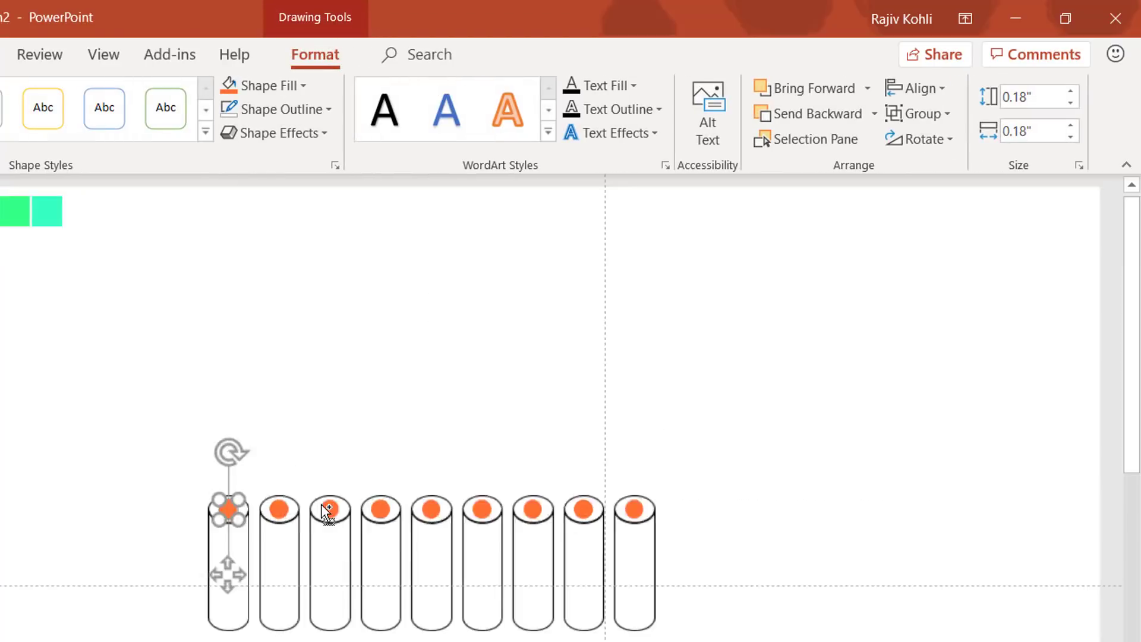
pyautogui.scroll(1, 333, 515)
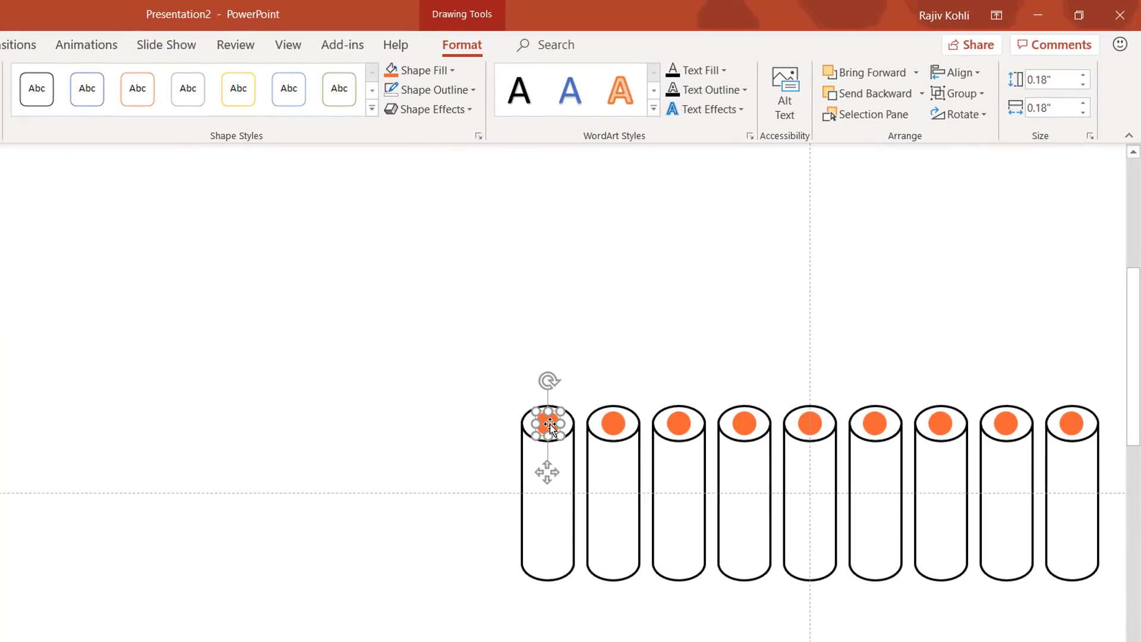
pyautogui.moveTo(550, 424)
pyautogui.mouseDown()
pyautogui.moveTo(543, 505)
pyautogui.moveTo(542, 432)
pyautogui.moveTo(553, 421)
pyautogui.mouseUp()
# - Select all nine cylinders and Bring to Front
pyautogui.click(553, 458)
pyautogui.keyDown('shift'); pyautogui.click(626, 538); pyautogui.keyUp('shift')
pyautogui.keyDown('shift'); pyautogui.click(685, 537); pyautogui.keyUp('shift')
pyautogui.keyDown('shift'); pyautogui.click(748, 535); pyautogui.keyUp('shift')
pyautogui.keyDown('shift'); pyautogui.click(824, 531); pyautogui.keyUp('shift')
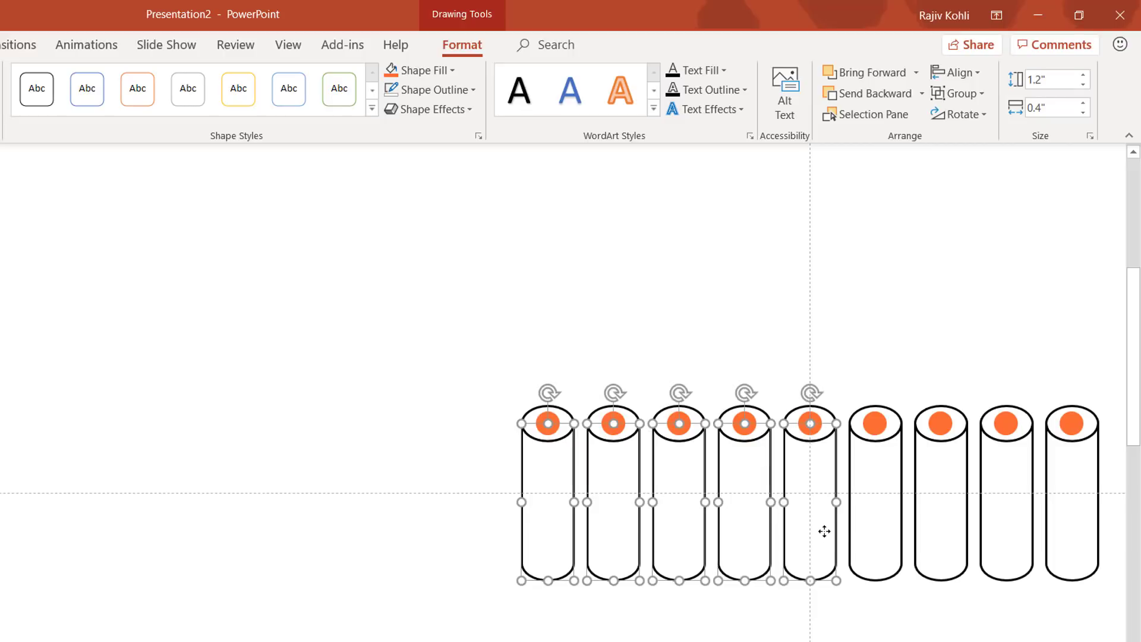
pyautogui.keyDown('shift'); pyautogui.click(896, 532); pyautogui.keyUp('shift')
pyautogui.keyDown('shift'); pyautogui.click(947, 527); pyautogui.keyUp('shift')
pyautogui.keyDown('shift'); pyautogui.click(1028, 526); pyautogui.keyUp('shift')
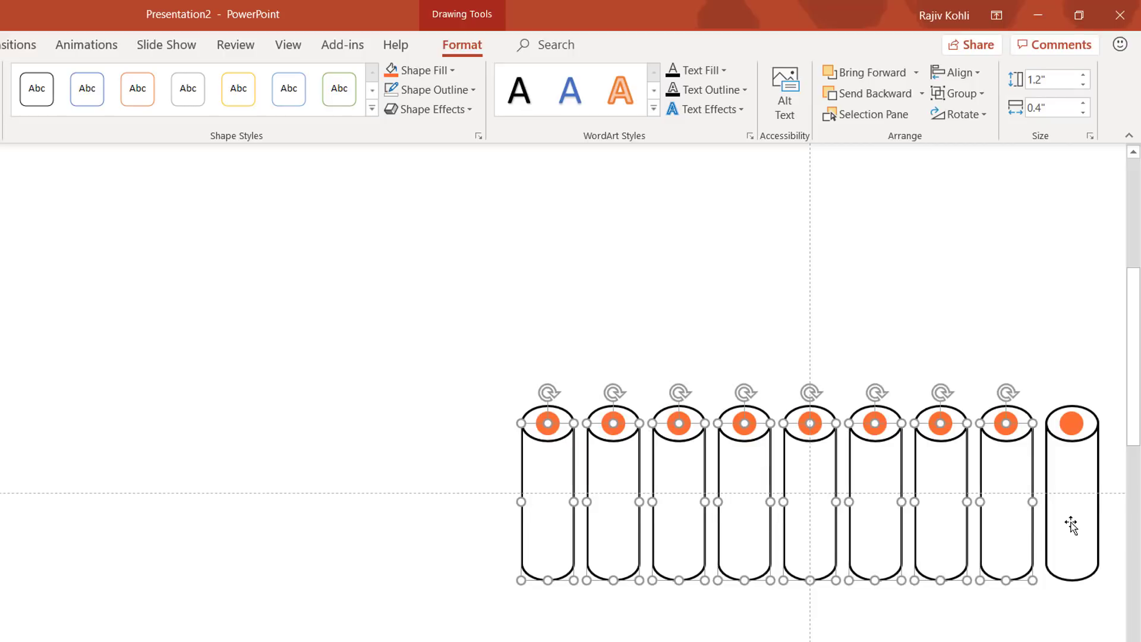
pyautogui.keyDown('shift'); pyautogui.click(1070, 525); pyautogui.keyUp('shift')
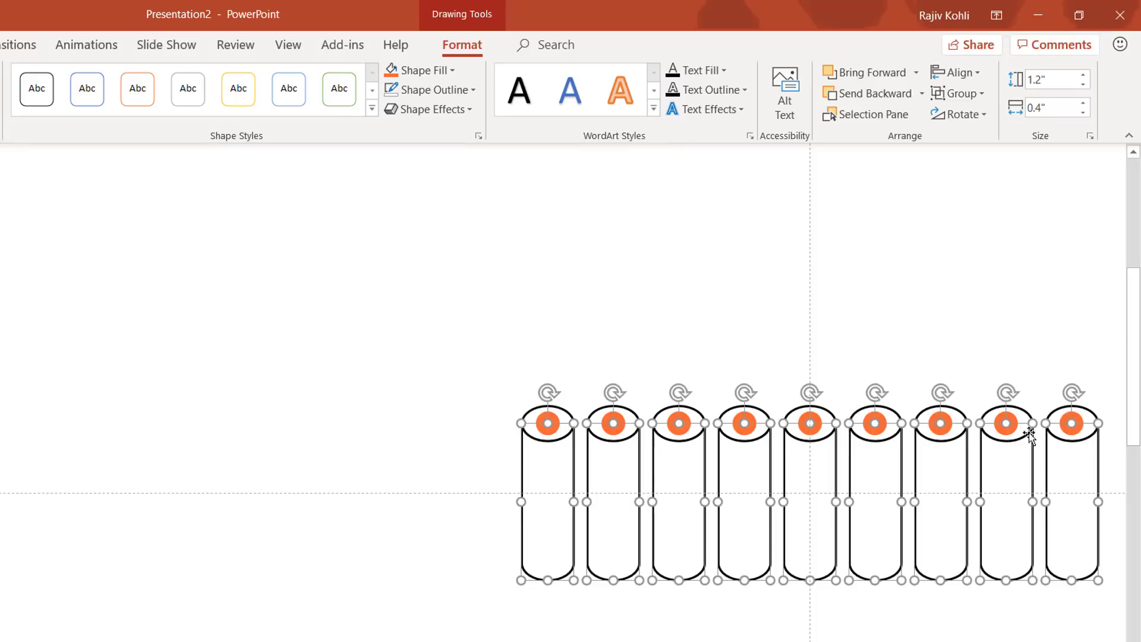
pyautogui.click(916, 73)
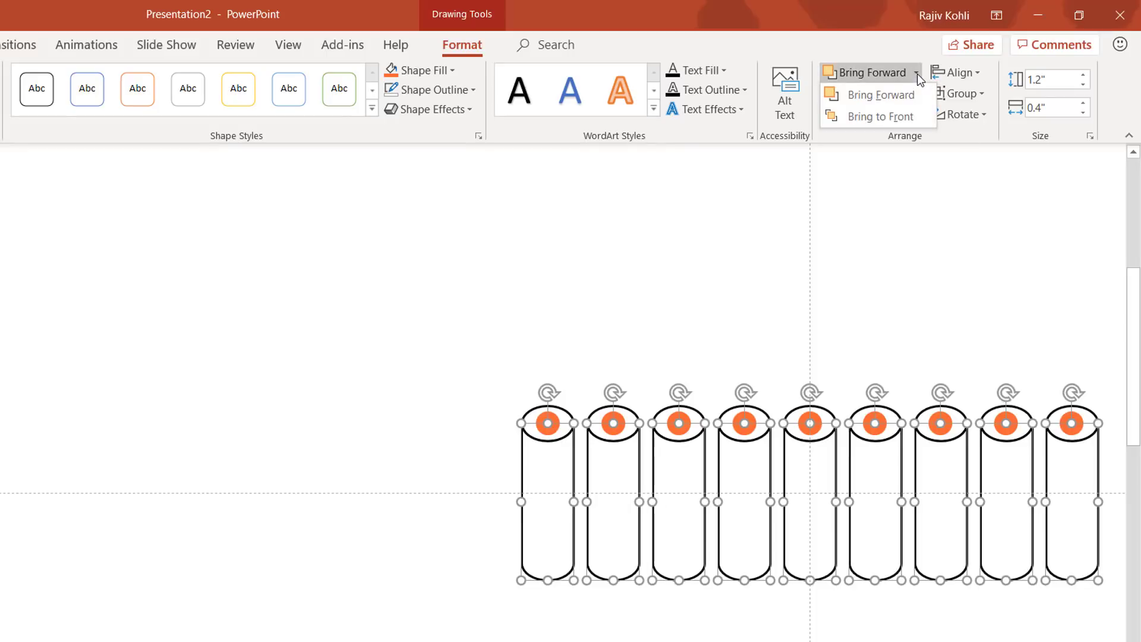
pyautogui.click(902, 117)
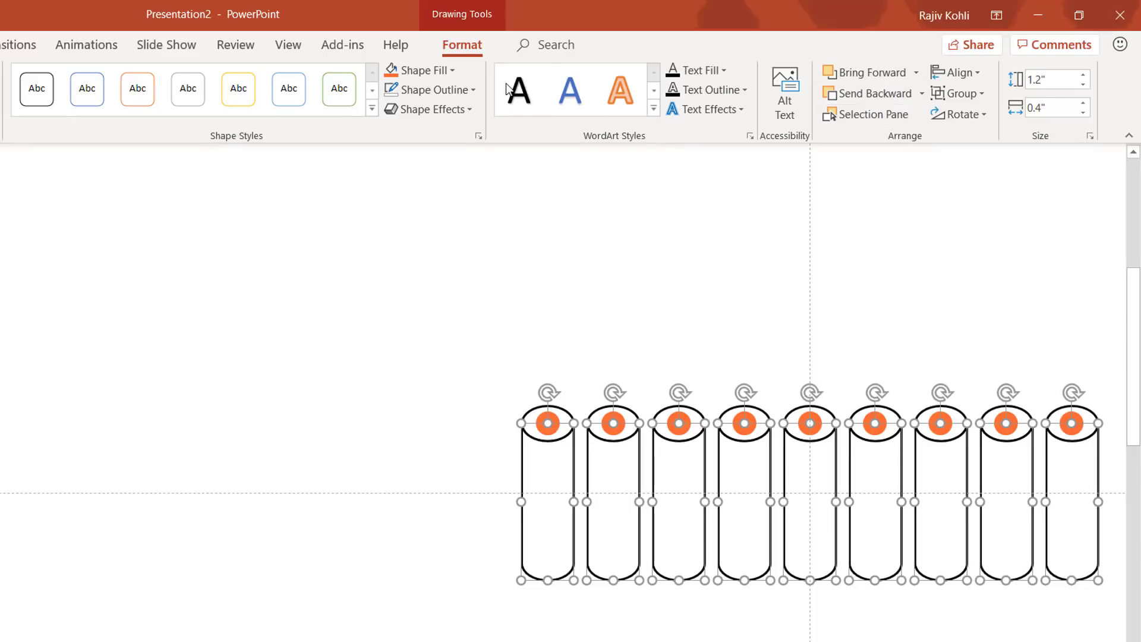
pyautogui.click(586, 278)
# - Reposition the first orange dot back on its cylinder's top face
pyautogui.click(548, 422)
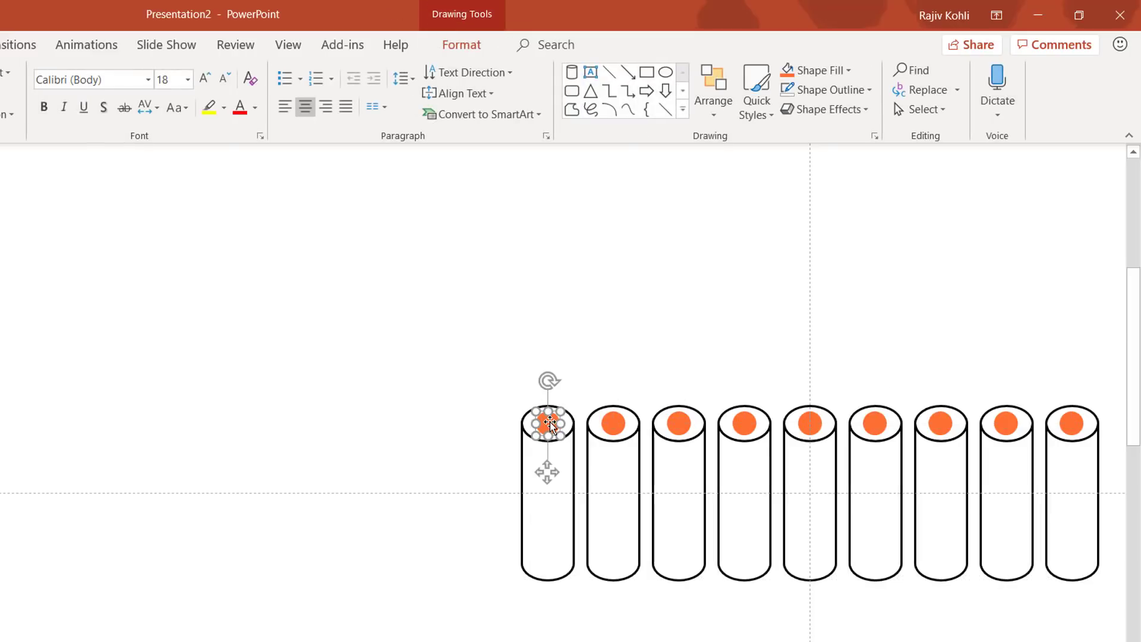
pyautogui.moveTo(547, 423); pyautogui.dragTo(547, 471)
pyautogui.press('Escape')
pyautogui.moveTo(548, 424)
pyautogui.mouseDown()
pyautogui.moveTo(550, 490)
pyautogui.moveTo(548, 423)
pyautogui.mouseUp()
pyautogui.scroll(-4, 653, 462)
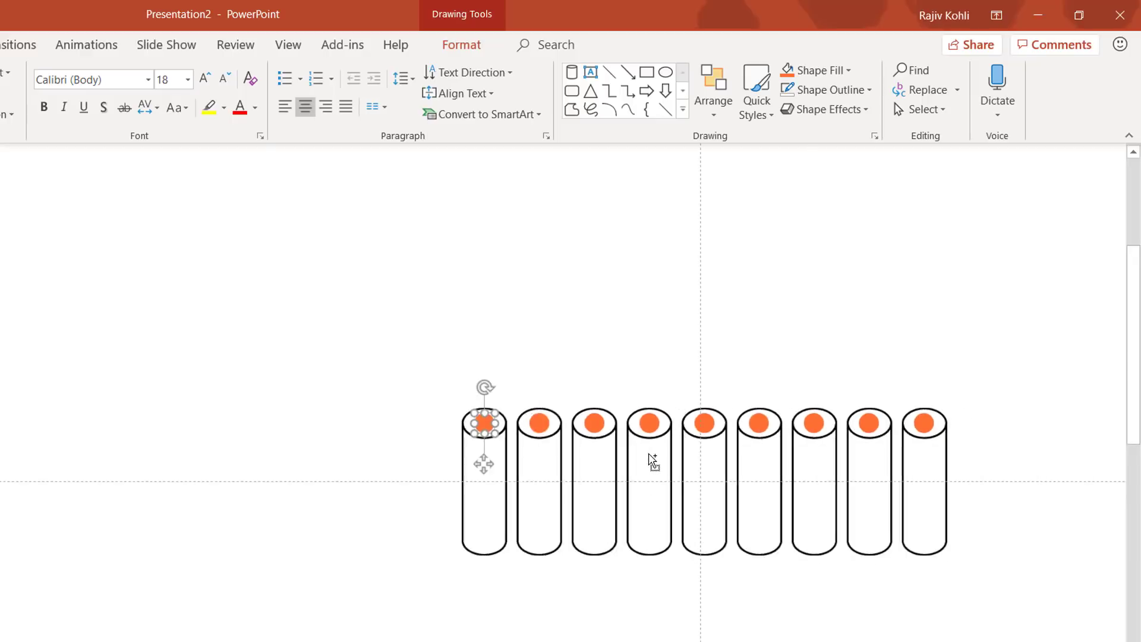
# - Eyedrop the colour bar's light orange and yellow onto the second and third dots
pyautogui.click(422, 423)
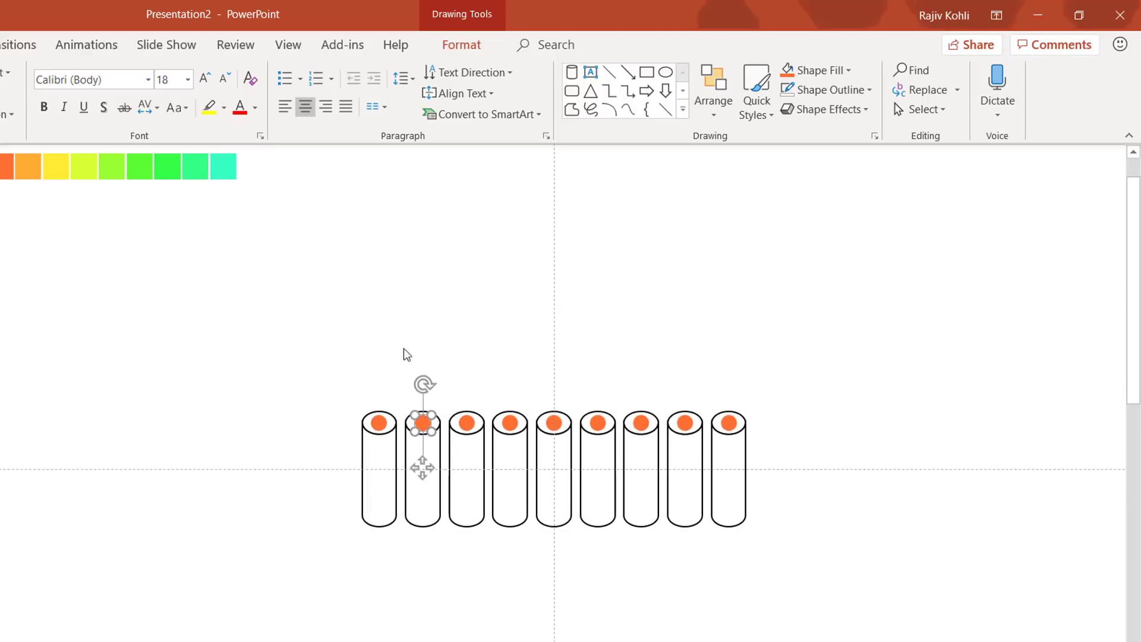
pyautogui.click(471, 47)
pyautogui.click(440, 70)
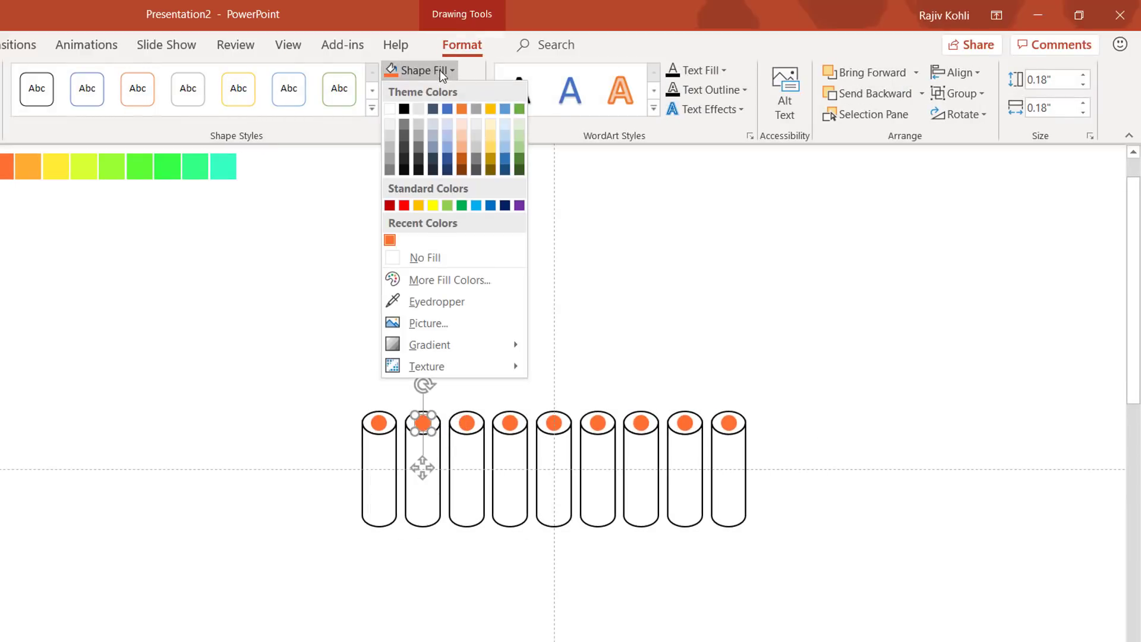
pyautogui.click(429, 302)
pyautogui.click(28, 167)
pyautogui.click(467, 423)
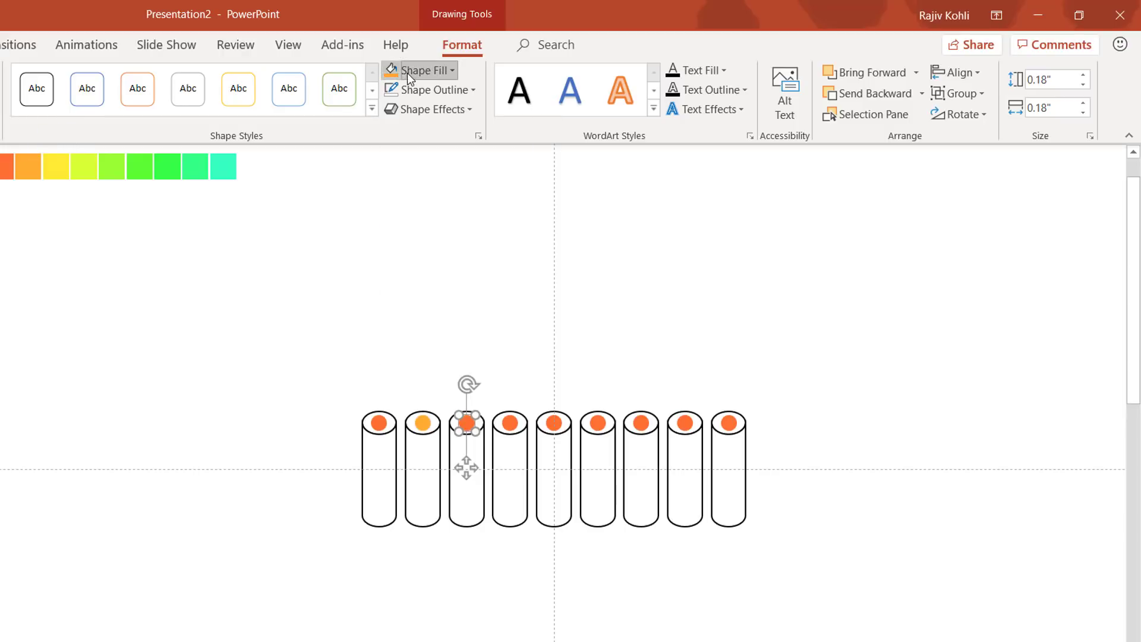
pyautogui.click(418, 70)
pyautogui.click(429, 302)
pyautogui.click(59, 167)
# - Fill the fourth, fifth and sixth dots with yellow-green and greens sampled from the colour bar
pyautogui.click(510, 423)
pyautogui.click(419, 70)
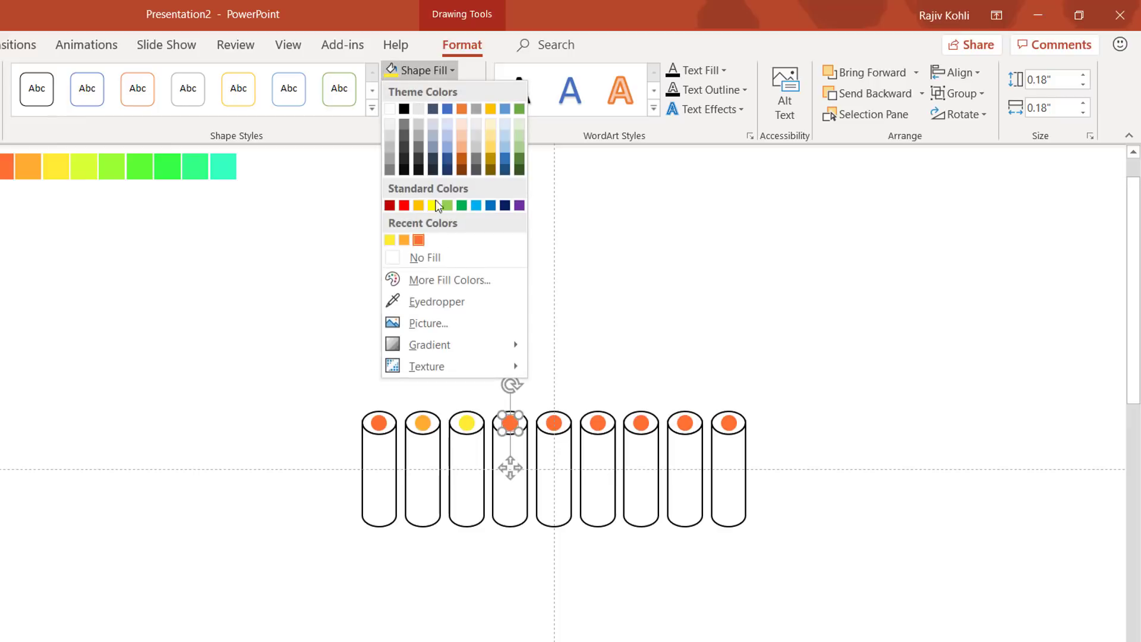
pyautogui.click(428, 302)
pyautogui.click(89, 160)
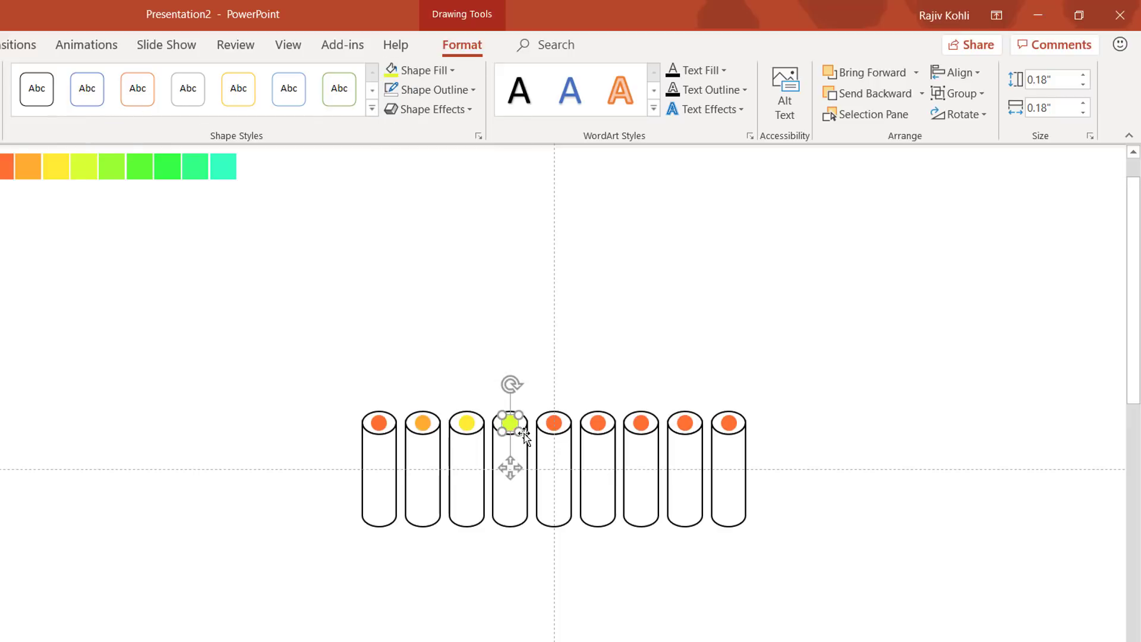
pyautogui.click(553, 424)
pyautogui.click(419, 70)
pyautogui.click(428, 301)
pyautogui.click(113, 165)
pyautogui.click(597, 423)
pyautogui.click(419, 70)
pyautogui.click(428, 301)
pyautogui.click(160, 169)
# - Fill the seventh, eighth and ninth dots with green, green-teal and teal from the colour bar
pyautogui.click(641, 423)
pyautogui.click(195, 167)
pyautogui.click(685, 423)
pyautogui.click(428, 301)
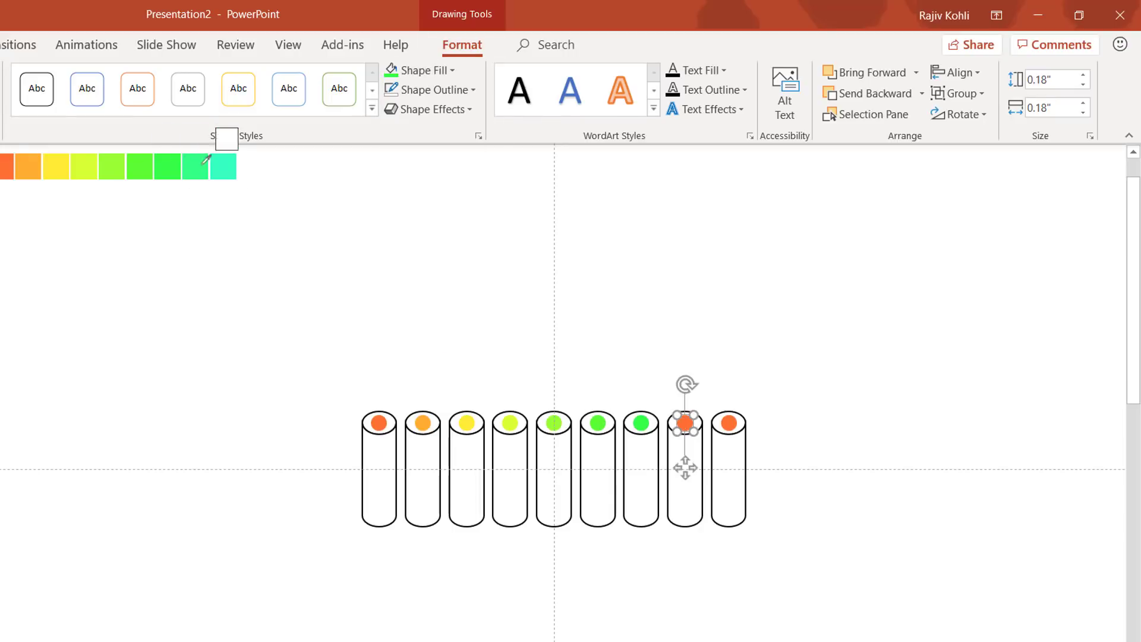
pyautogui.click(223, 166)
pyautogui.click(729, 423)
pyautogui.click(419, 70)
pyautogui.click(434, 301)
pyautogui.click(223, 166)
pyautogui.click(87, 45)
pyautogui.click(382, 361)
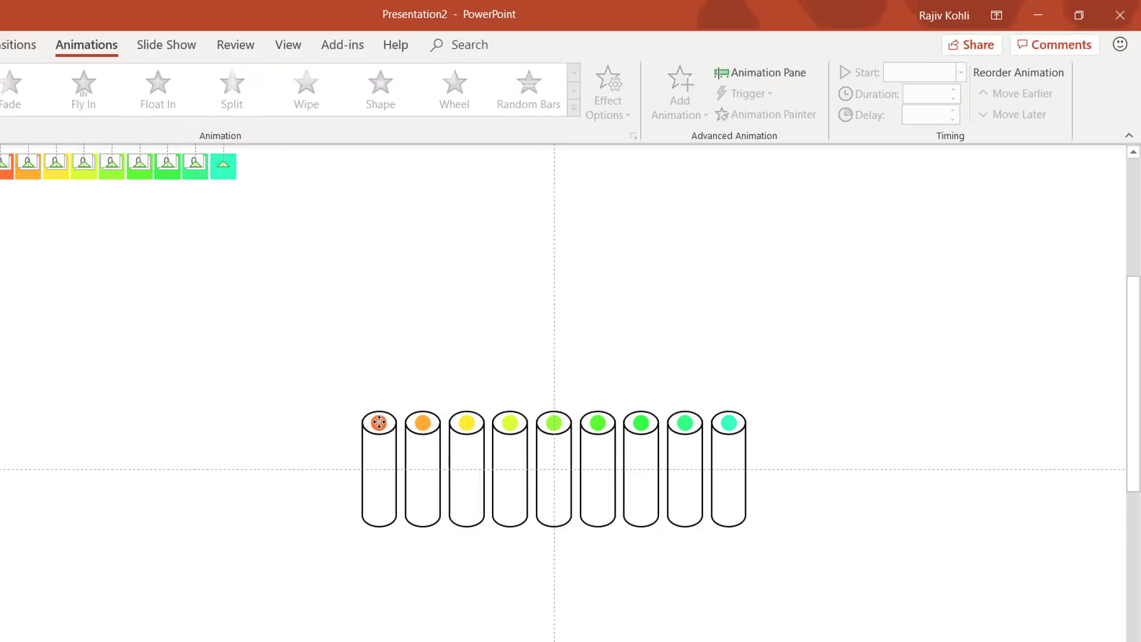
# - Select all nine dots and drag them down behind the cylinder bodies
pyautogui.click(379, 422)
pyautogui.keyDown('shift'); pyautogui.click(422, 423); pyautogui.keyUp('shift')
pyautogui.keyDown('shift'); pyautogui.click(467, 423); pyautogui.keyUp('shift')
pyautogui.keyDown('shift'); pyautogui.click(510, 423); pyautogui.keyUp('shift')
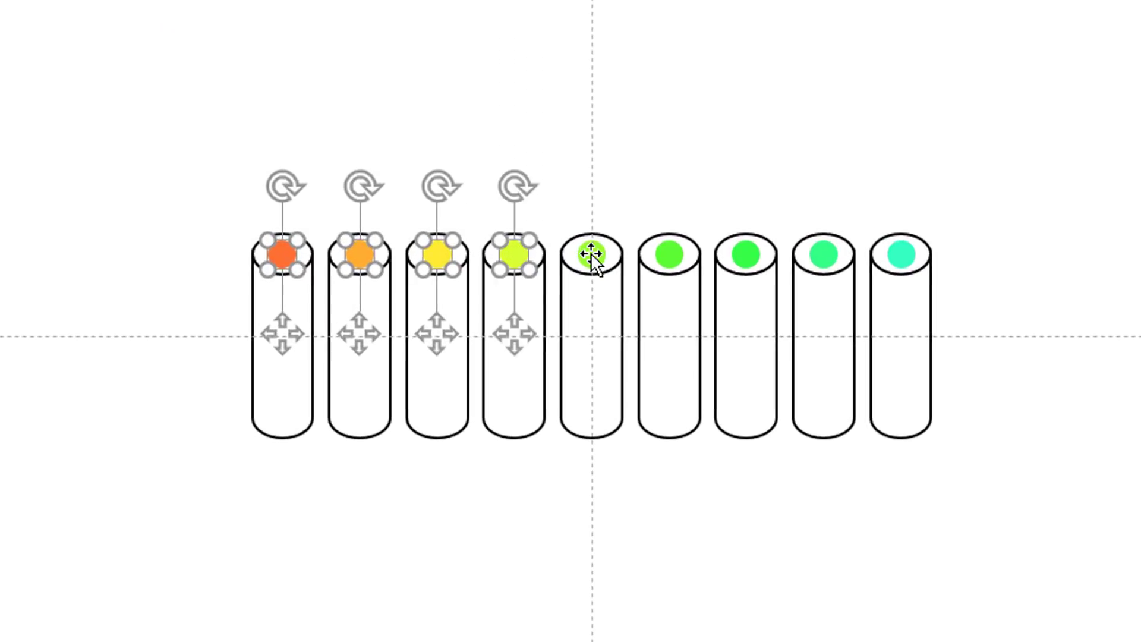
pyautogui.keyDown('shift'); pyautogui.click(592, 254); pyautogui.keyUp('shift')
pyautogui.keyDown('shift'); pyautogui.click(670, 254); pyautogui.keyUp('shift')
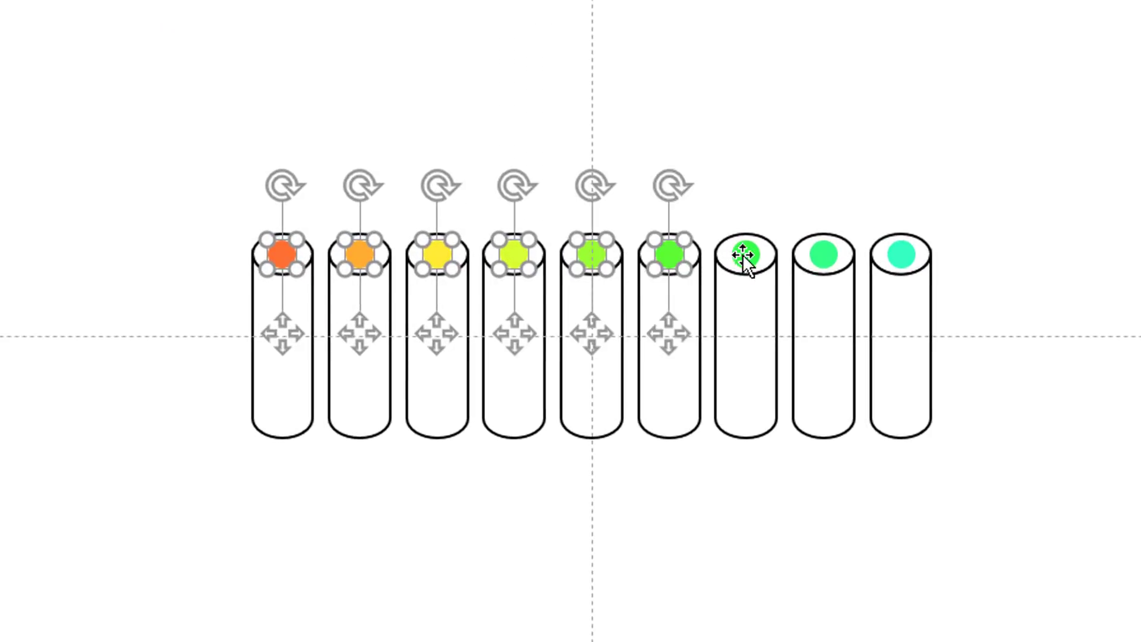
pyautogui.keyDown('shift'); pyautogui.click(743, 254); pyautogui.keyUp('shift')
pyautogui.keyDown('shift'); pyautogui.click(822, 255); pyautogui.keyUp('shift')
pyautogui.keyDown('shift'); pyautogui.click(893, 252); pyautogui.keyUp('shift')
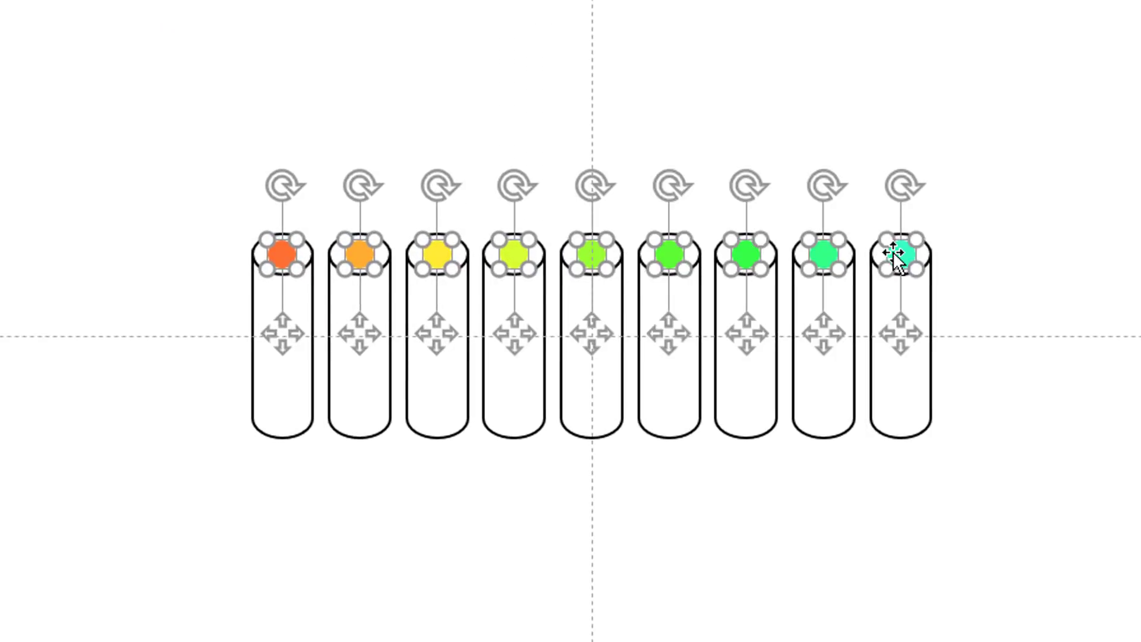
pyautogui.moveTo(893, 253); pyautogui.dragTo(901, 334)
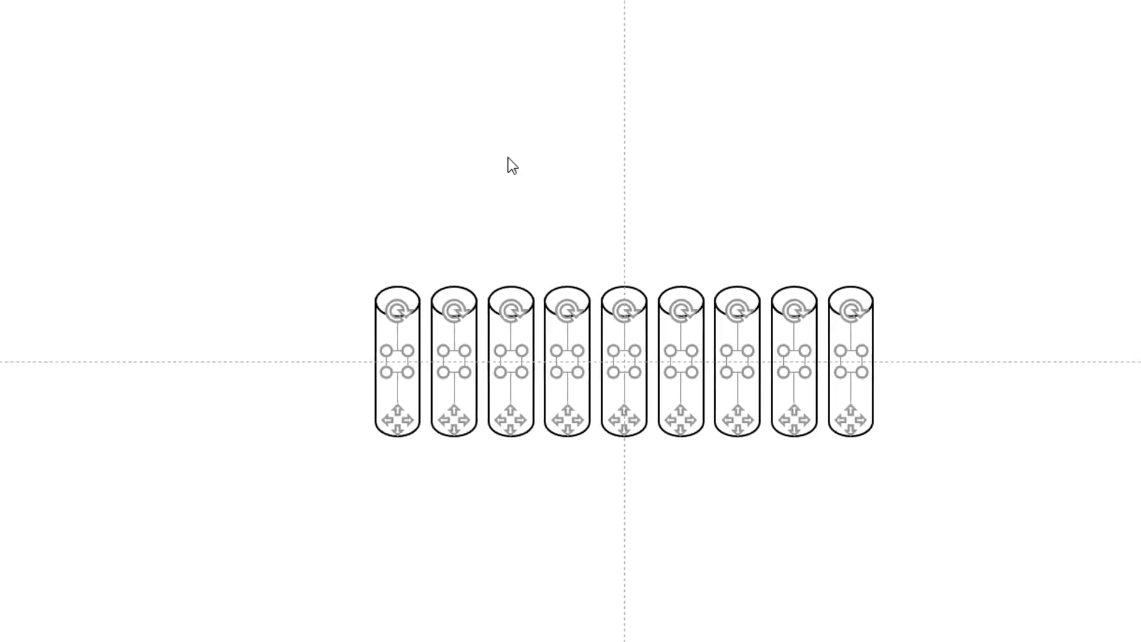
pyautogui.click(271, 37)
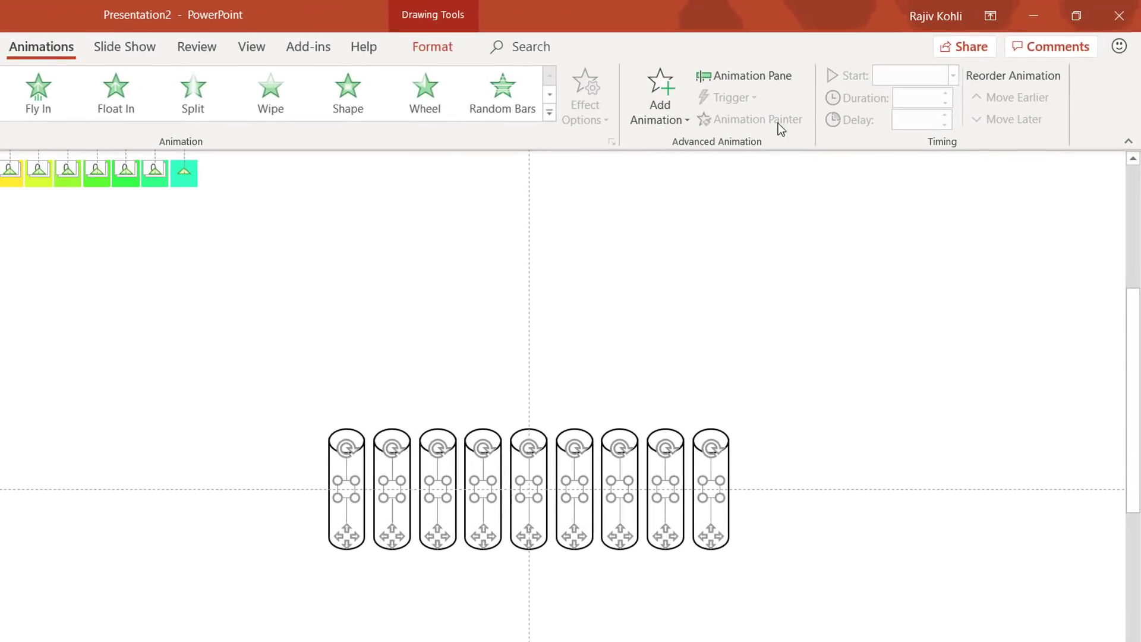
# - Apply the Up motion path from More Motion Paths to all nine dots
pyautogui.click(667, 98)
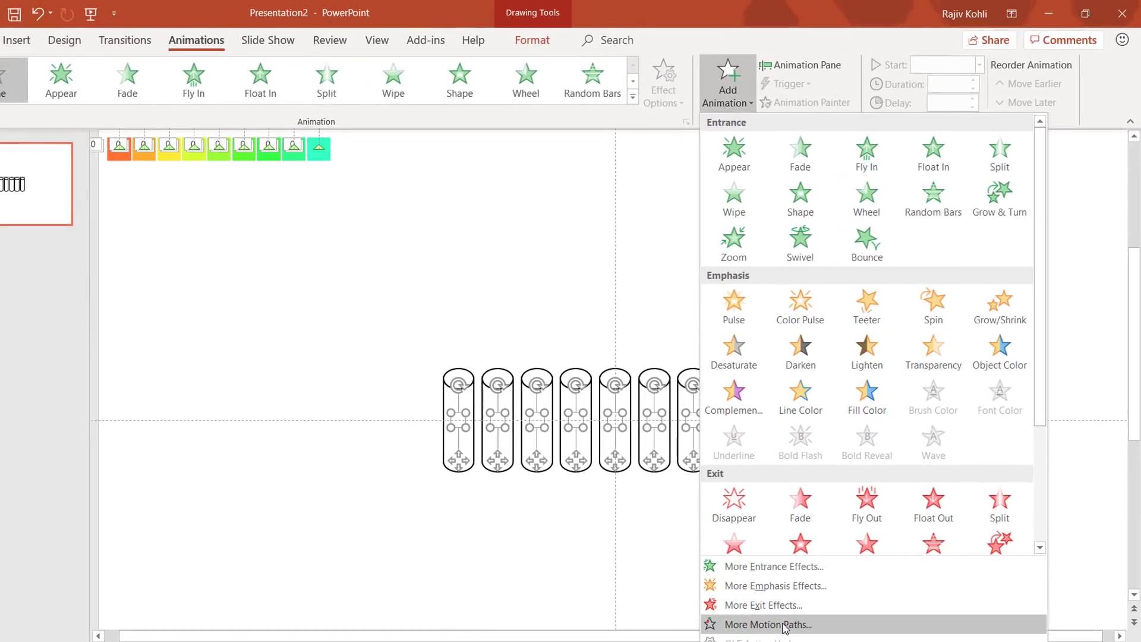
pyautogui.click(773, 624)
pyautogui.scroll(-3, 594, 321)
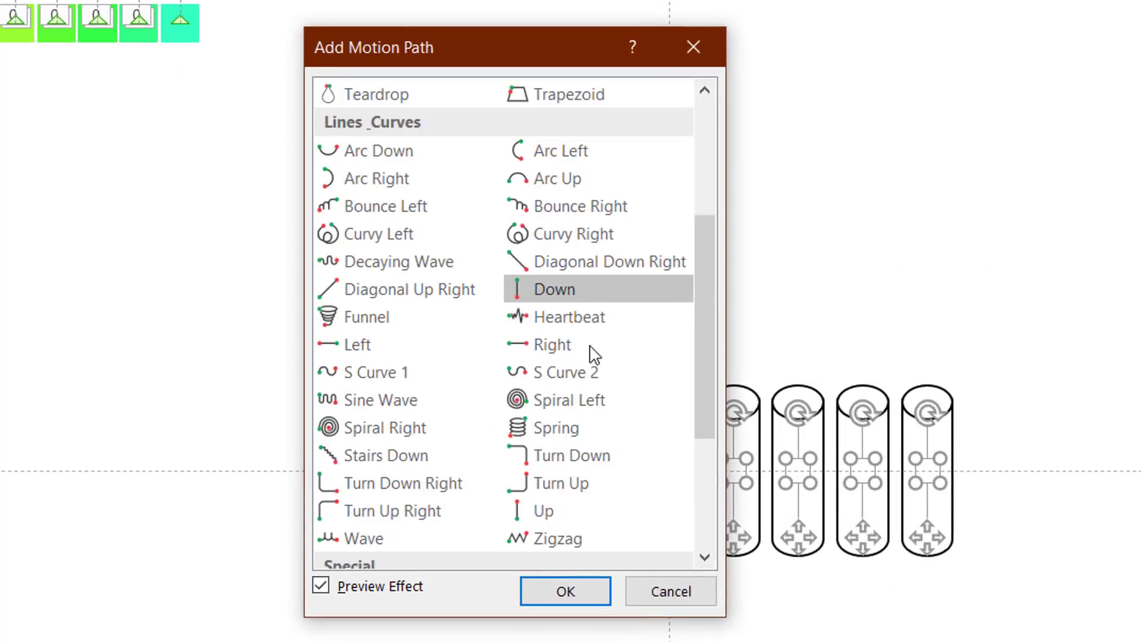
pyautogui.scroll(-2, 585, 401)
pyautogui.click(549, 348)
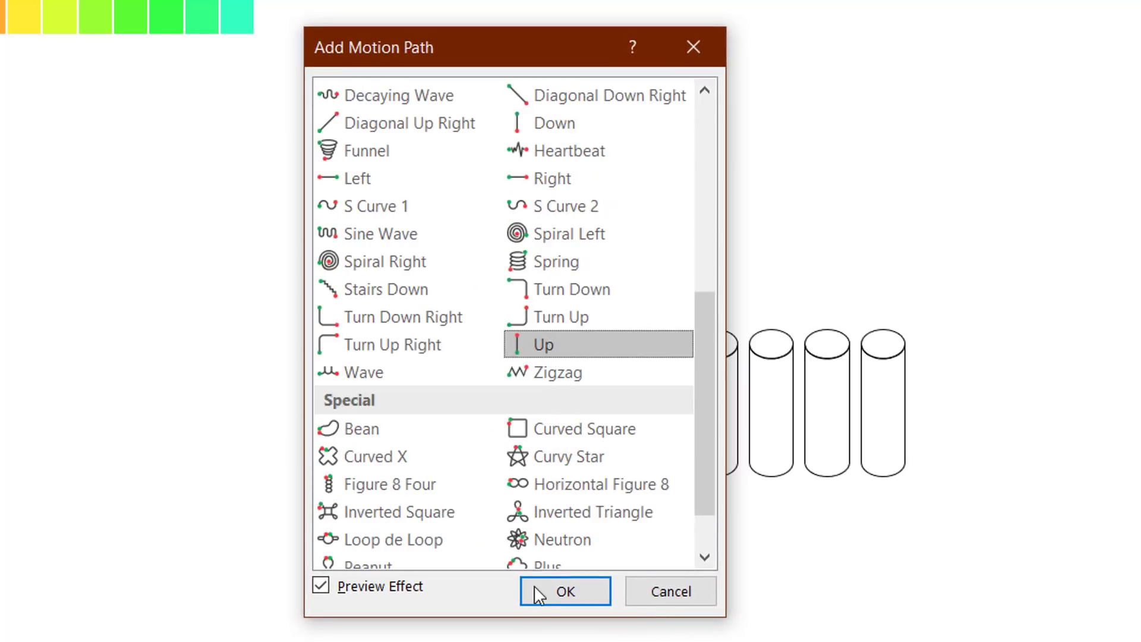
pyautogui.click(540, 591)
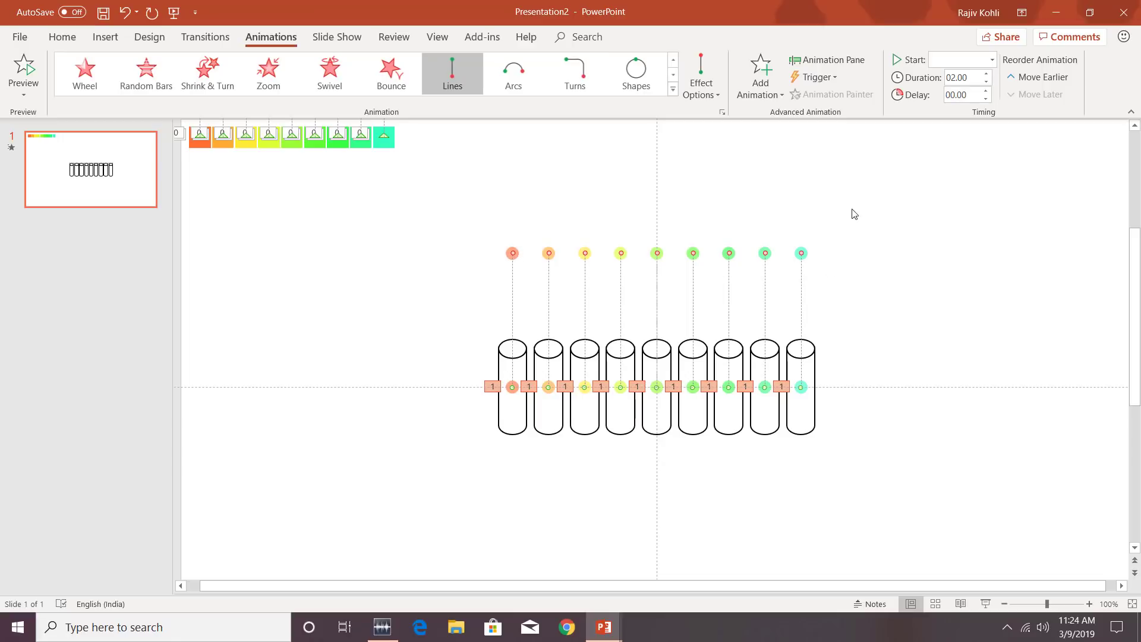
# - In the Animation Pane, delete every rectangle animation and select the nine Oval motion paths
pyautogui.click(842, 59)
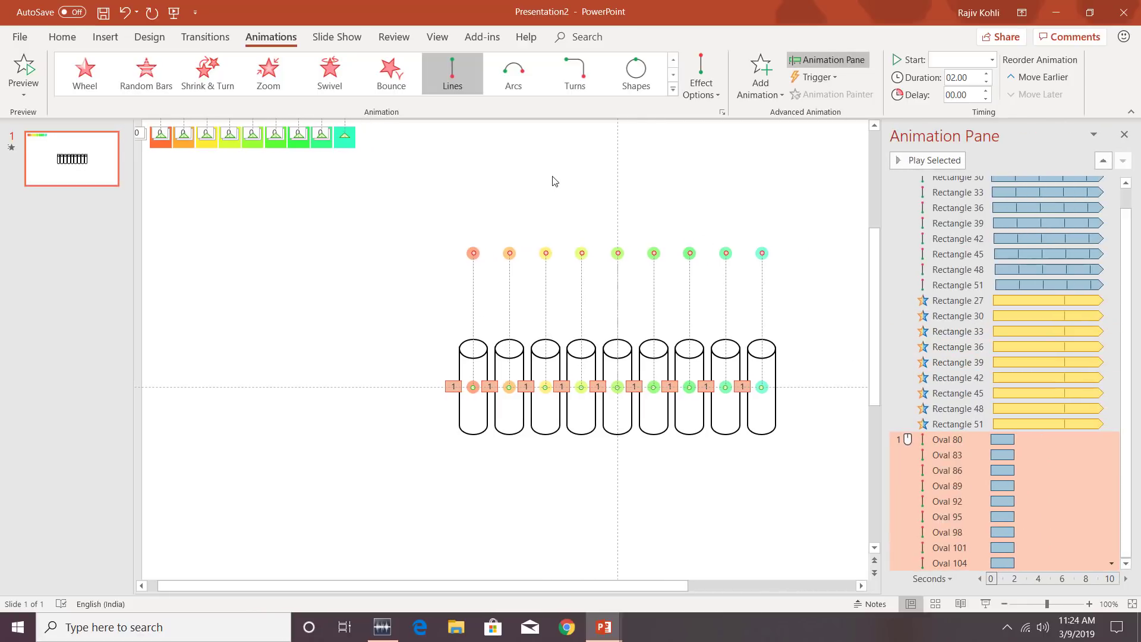
pyautogui.click(504, 238)
pyautogui.click(473, 253)
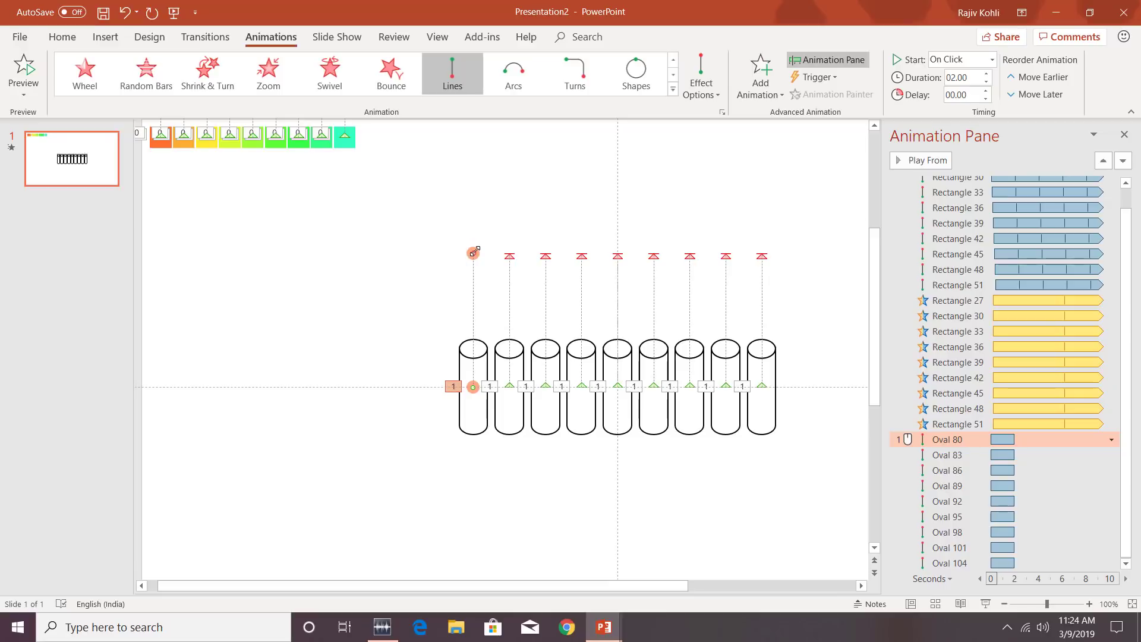
pyautogui.click(906, 423)
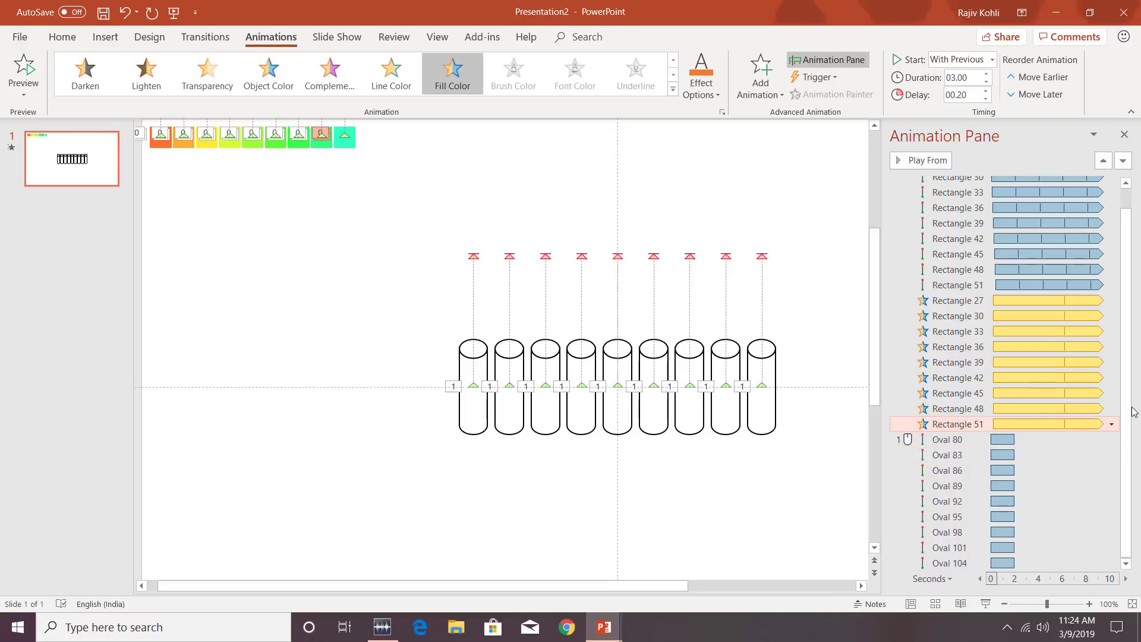
pyautogui.moveTo(1126, 395); pyautogui.dragTo(1137, 308)
pyautogui.keyDown('shift'); pyautogui.click(934, 184); pyautogui.keyUp('shift')
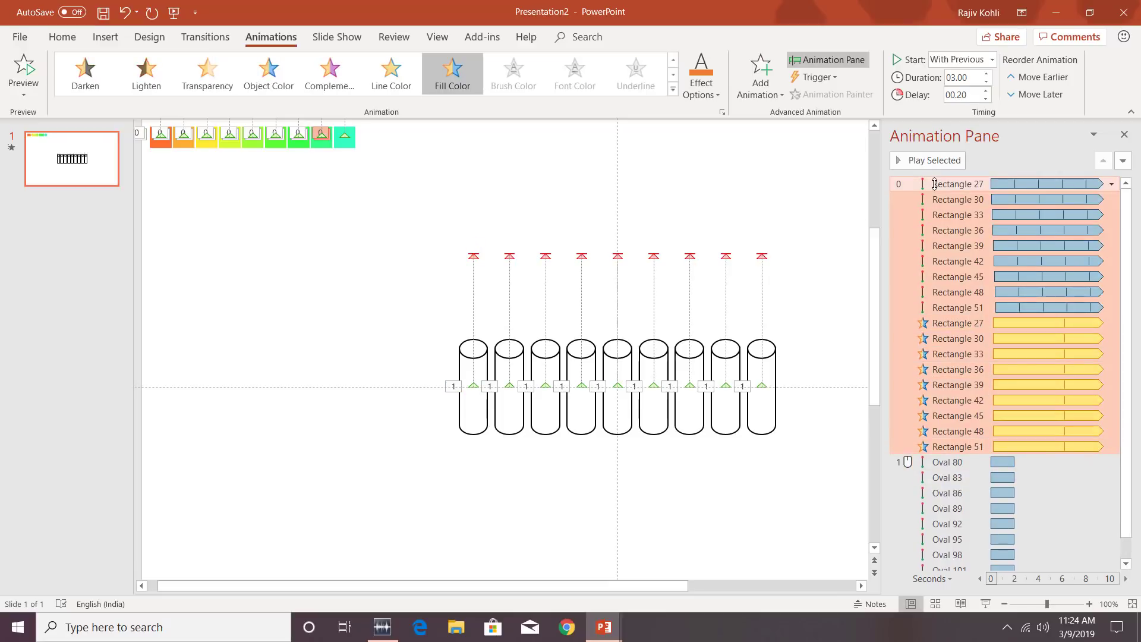
pyautogui.press('Delete')
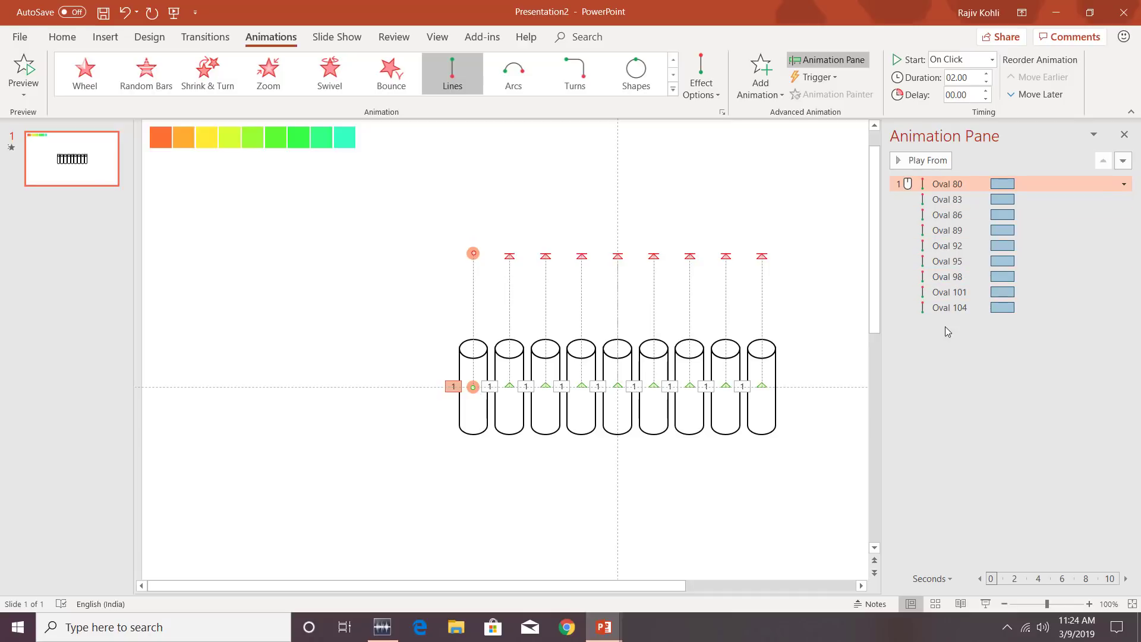
pyautogui.keyDown('shift'); pyautogui.click(947, 304); pyautogui.keyUp('shift')
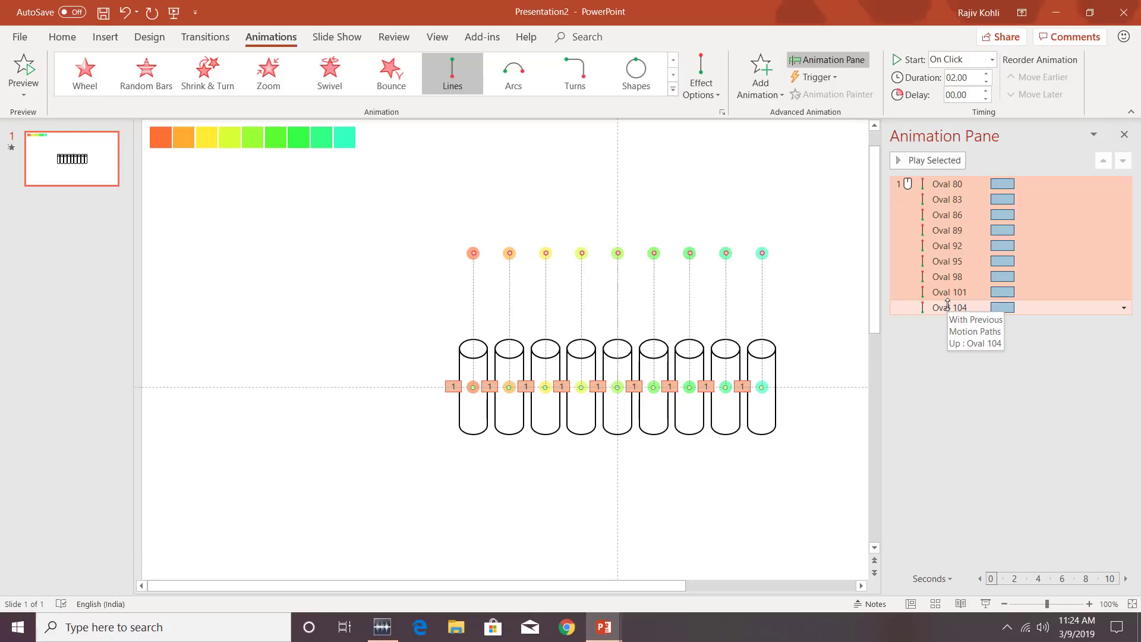
# - Lower the first dot's path end and raise the horizontal guide to 1.25
pyautogui.moveTo(473, 253); pyautogui.dragTo(474, 288)
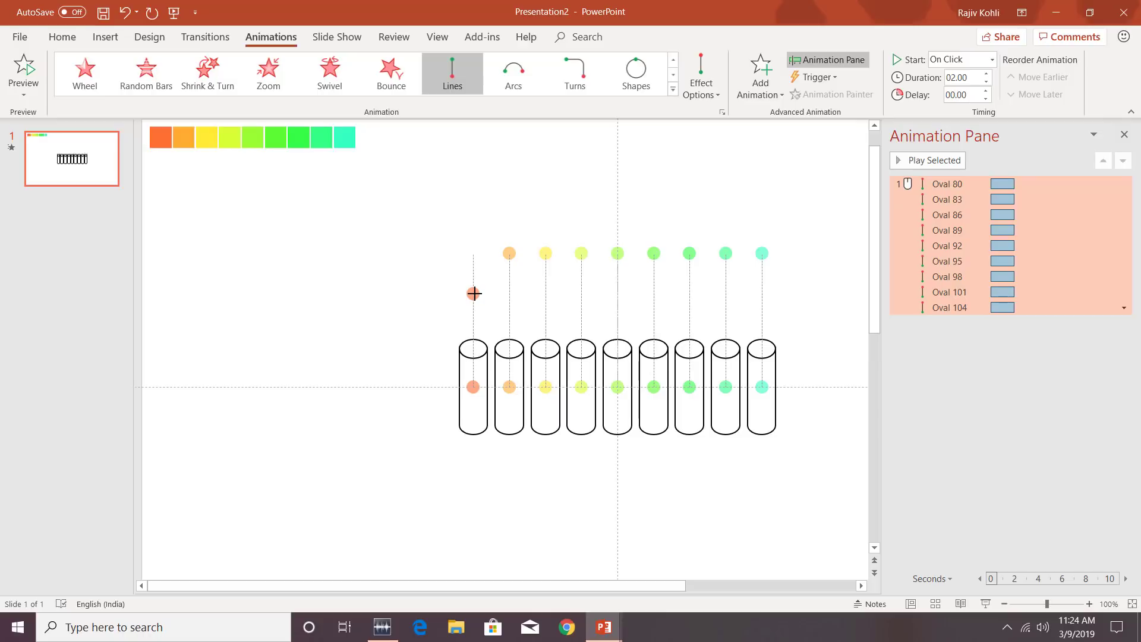
pyautogui.moveTo(474, 293); pyautogui.dragTo(474, 294)
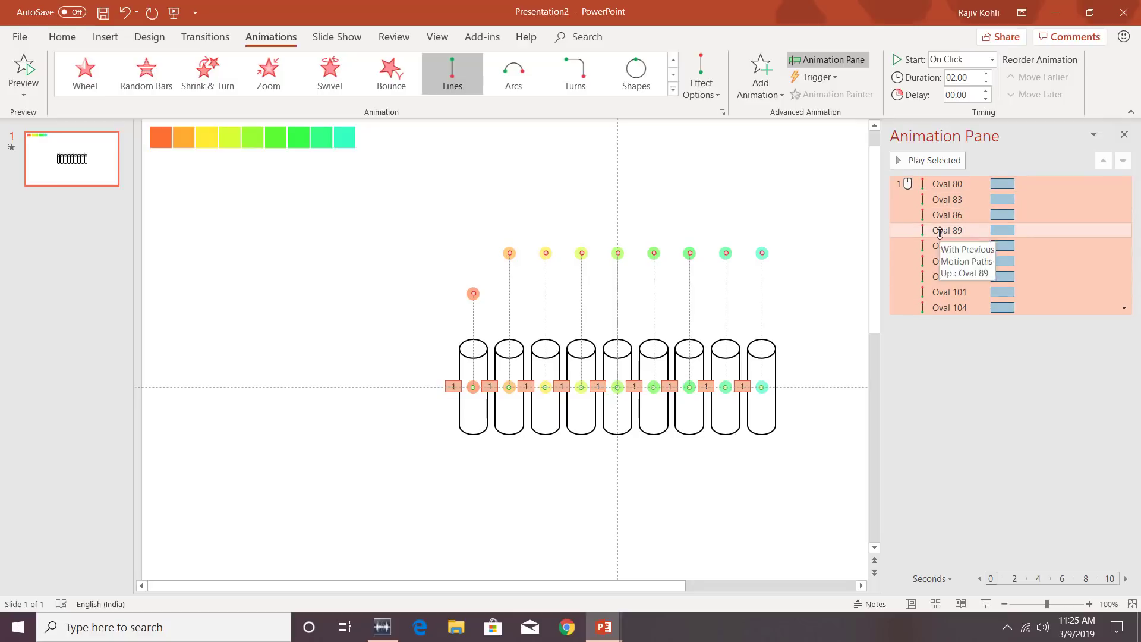
pyautogui.hotkey('ctrl', 'z')
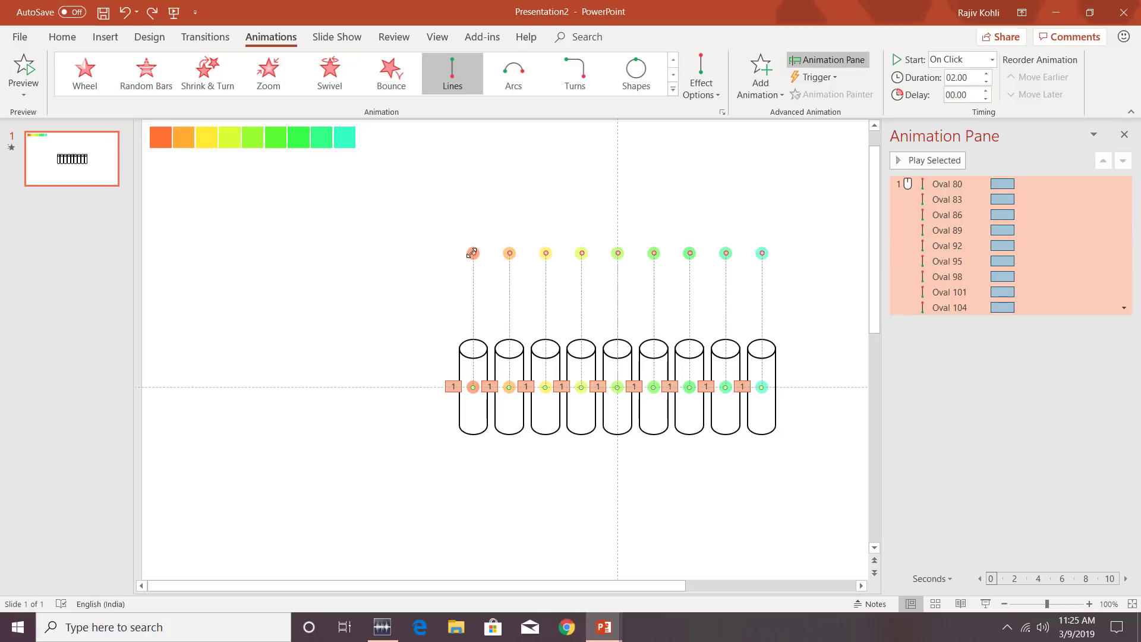
pyautogui.moveTo(473, 253); pyautogui.dragTo(473, 297)
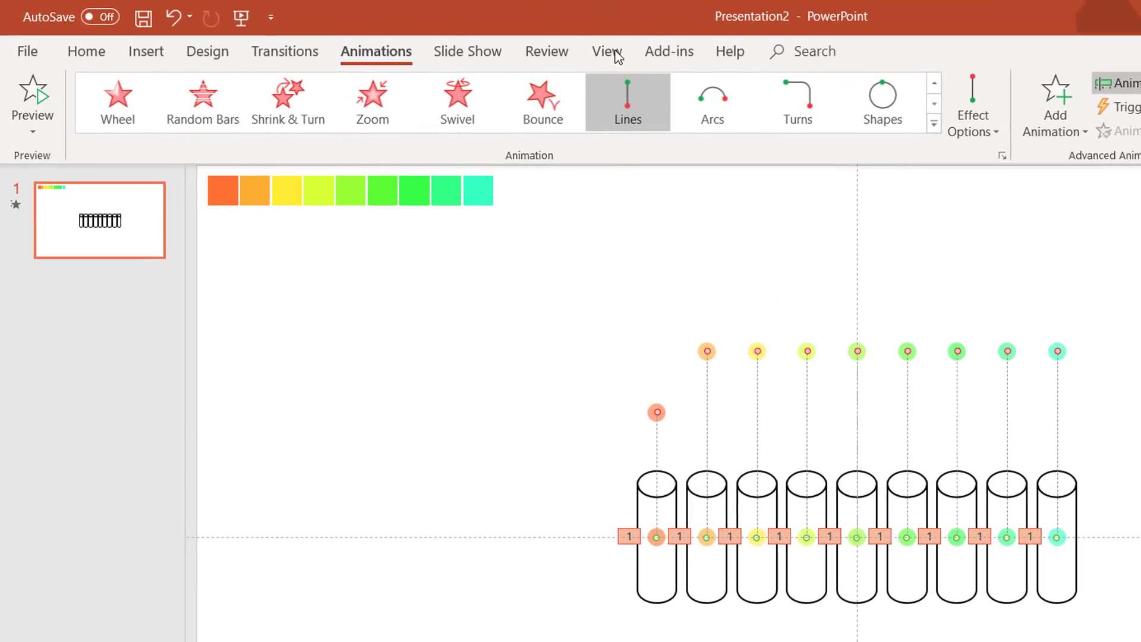
pyautogui.click(444, 38)
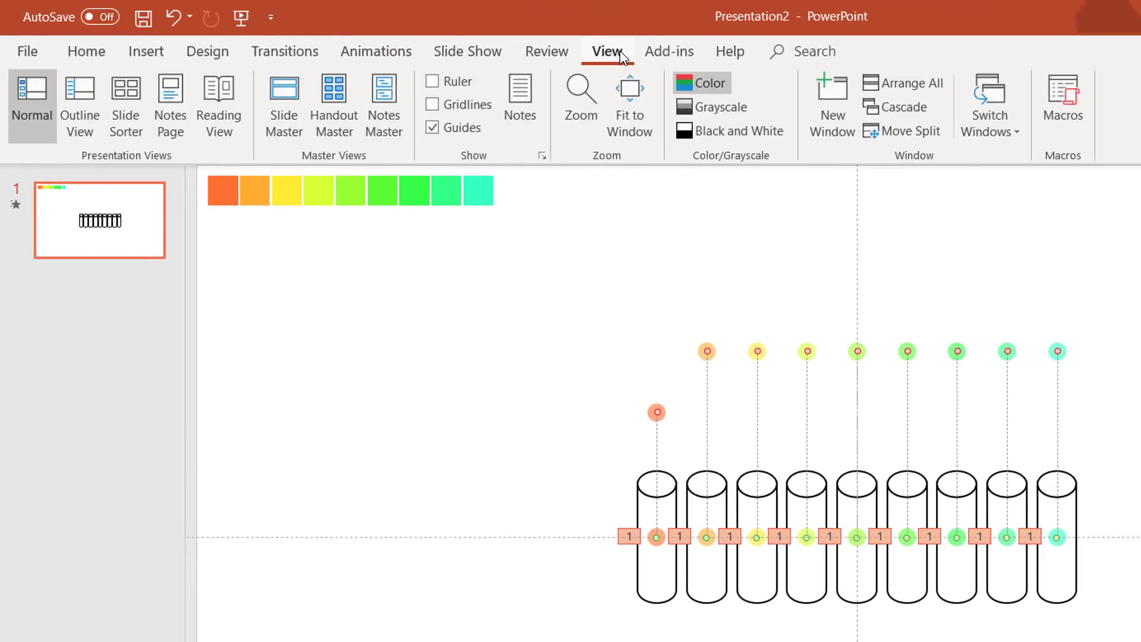
pyautogui.click(458, 132)
pyautogui.click(457, 131)
pyautogui.moveTo(545, 537); pyautogui.dragTo(565, 413)
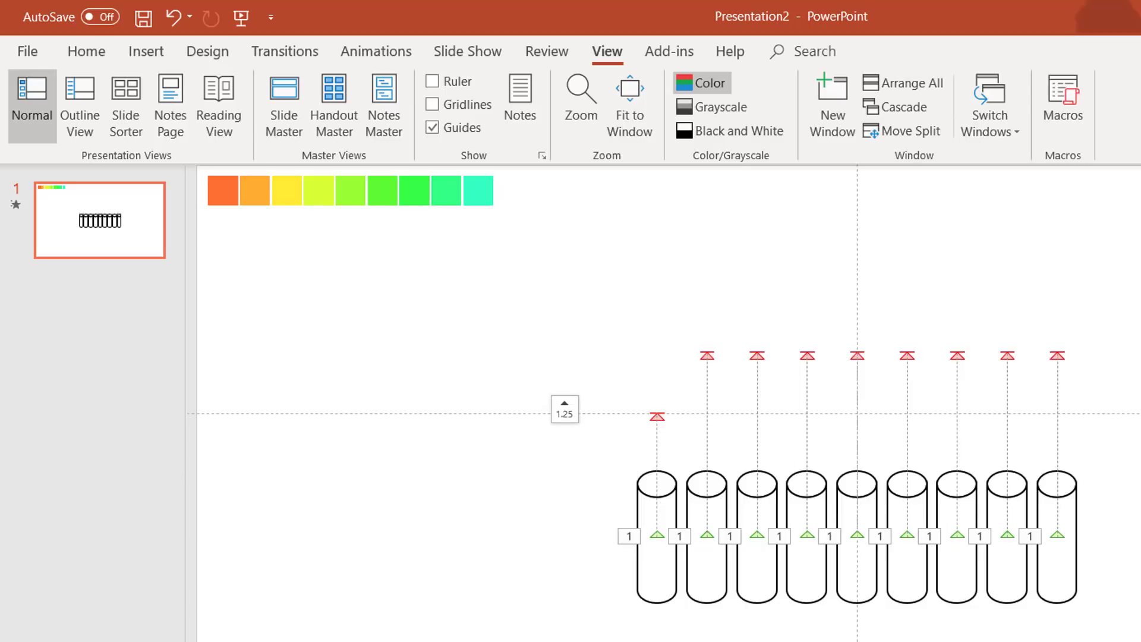
# - Drag the end points of the second through ninth paths down onto the 1.25 guide
pyautogui.click(708, 358)
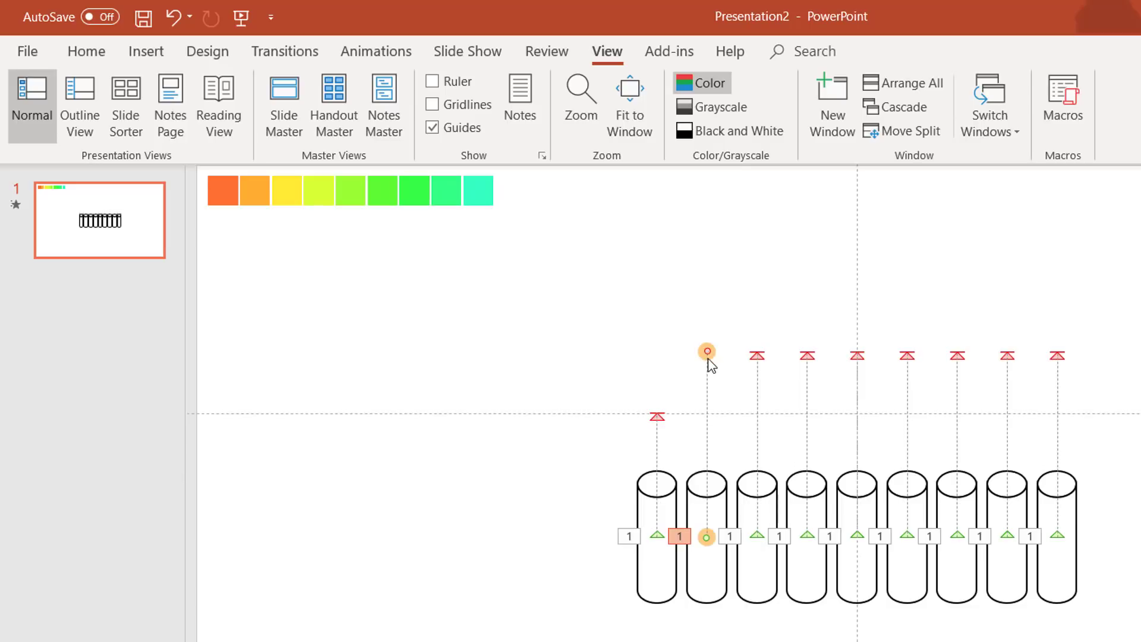
pyautogui.moveTo(707, 369); pyautogui.dragTo(707, 417)
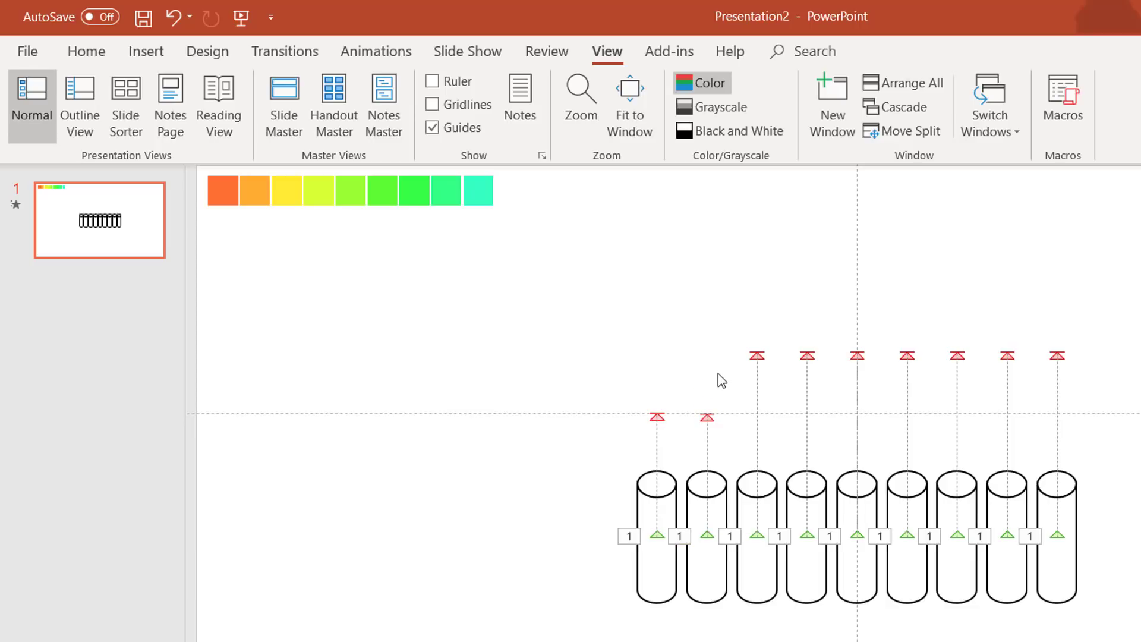
pyautogui.moveTo(757, 355); pyautogui.dragTo(758, 417)
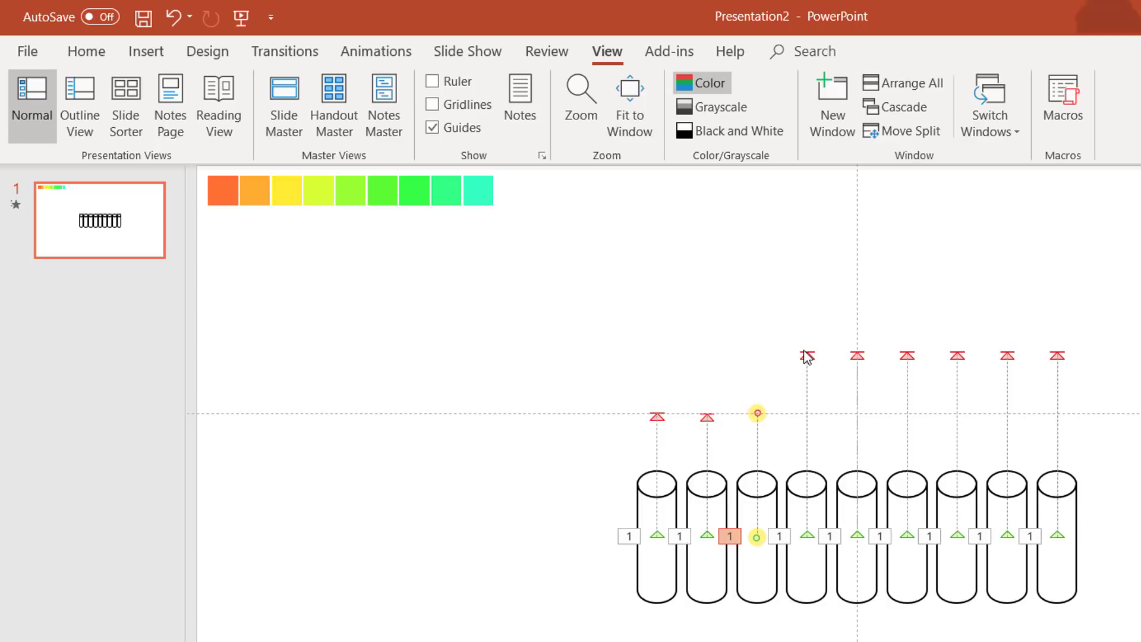
pyautogui.click(807, 355)
pyautogui.moveTo(807, 380); pyautogui.dragTo(806, 416)
pyautogui.moveTo(857, 356); pyautogui.dragTo(854, 414)
pyautogui.moveTo(906, 355); pyautogui.dragTo(907, 414)
pyautogui.moveTo(958, 353); pyautogui.dragTo(957, 413)
pyautogui.moveTo(1009, 355); pyautogui.dragTo(1007, 413)
pyautogui.moveTo(1057, 356); pyautogui.dragTo(1057, 413)
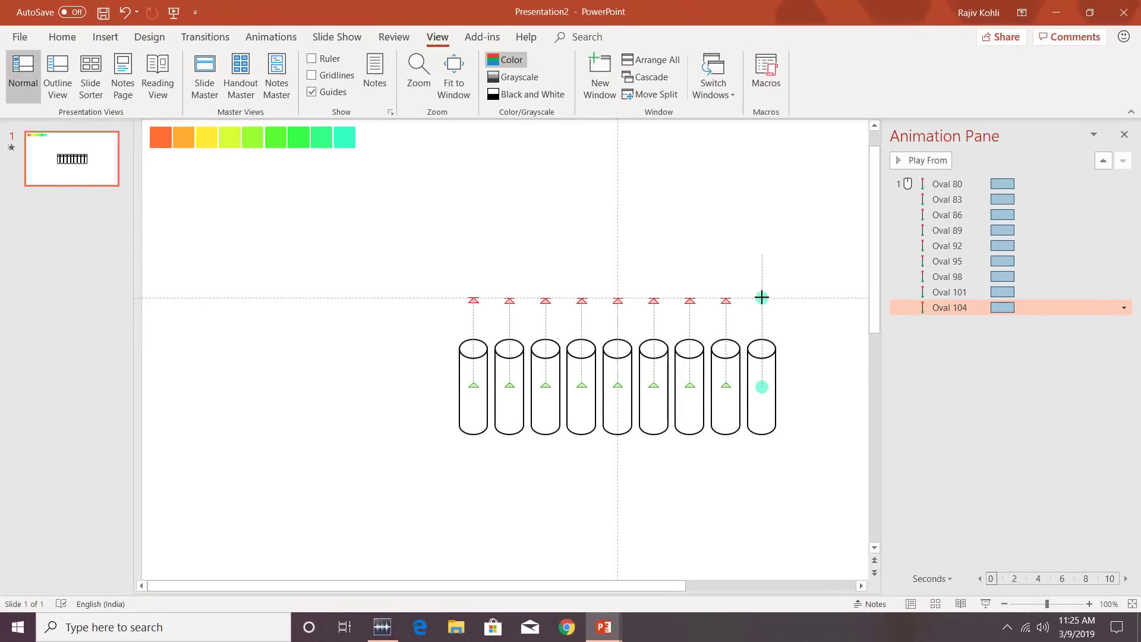
pyautogui.moveTo(762, 296); pyautogui.dragTo(761, 297)
# - Set all nine Oval motion paths to a 01.00 duration starting With Previous
pyautogui.click(939, 185)
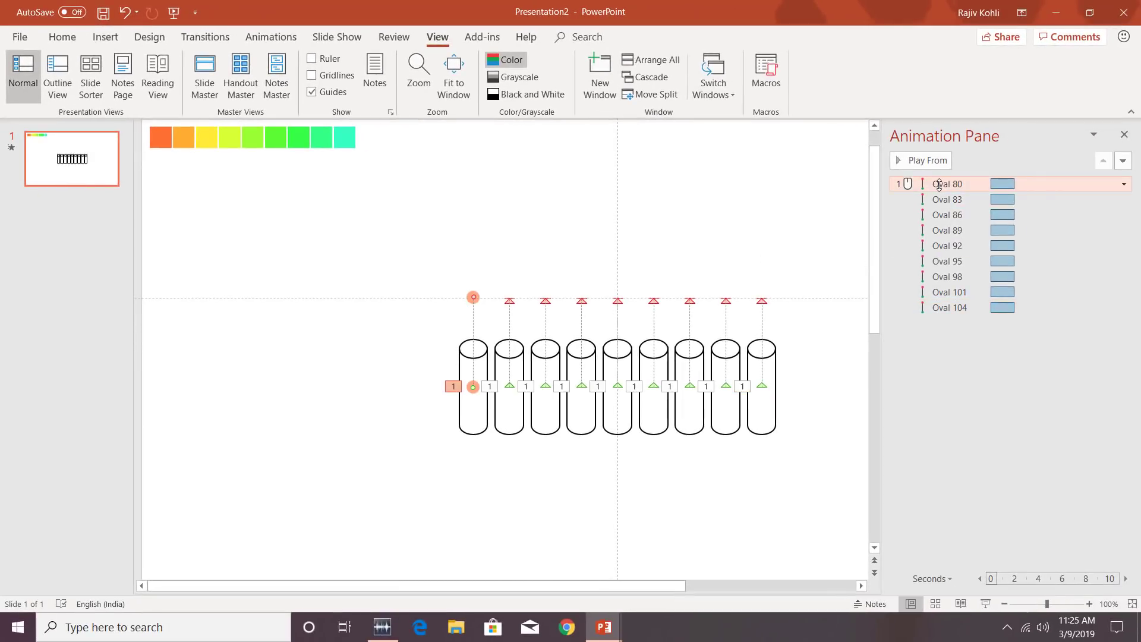
pyautogui.keyDown('shift'); pyautogui.click(941, 309); pyautogui.keyUp('shift')
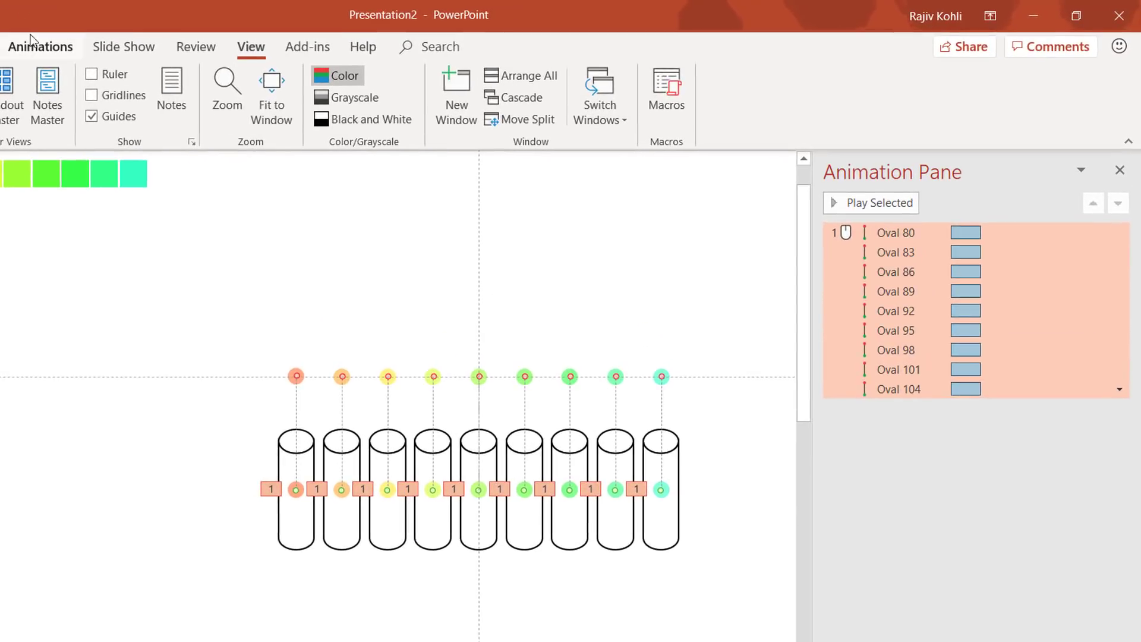
pyautogui.click(27, 48)
pyautogui.doubleClick(918, 99)
pyautogui.write('1')
pyautogui.press('Return')
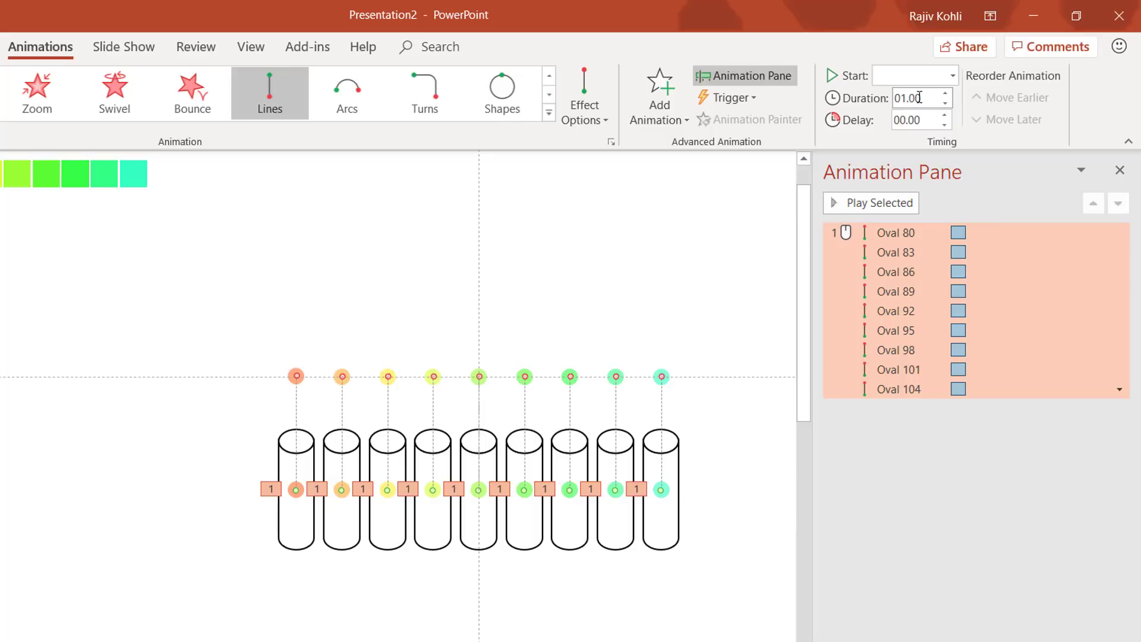
pyautogui.click(920, 81)
pyautogui.click(917, 113)
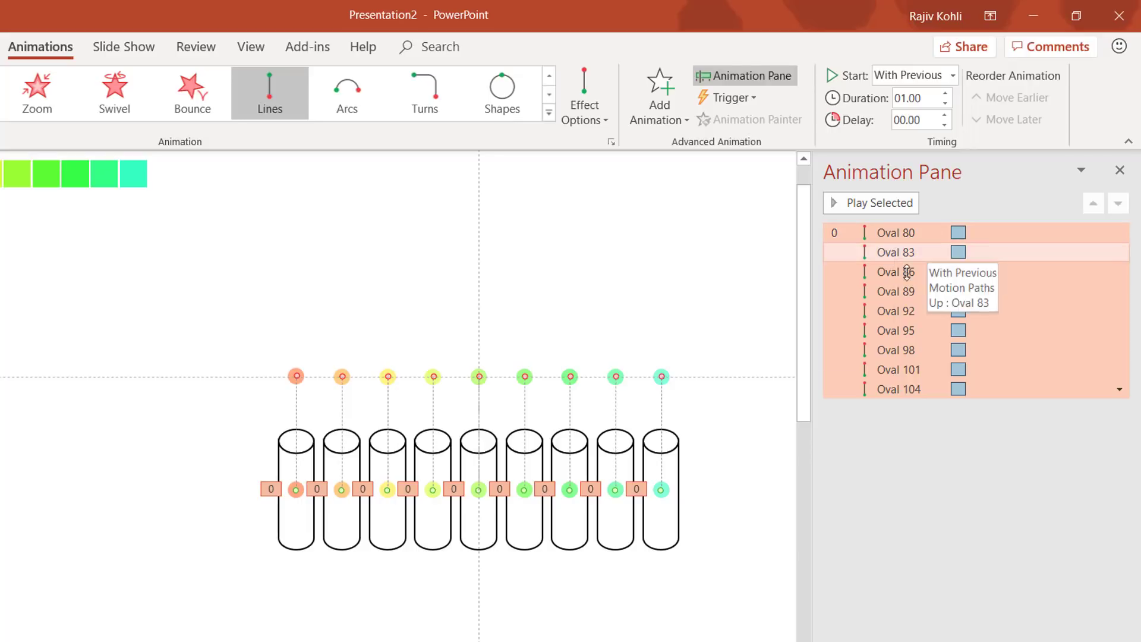
# - Turn on Auto-reverse and set Repeat to Until End of Slide for the dots' Up paths
pyautogui.rightClick(916, 251)
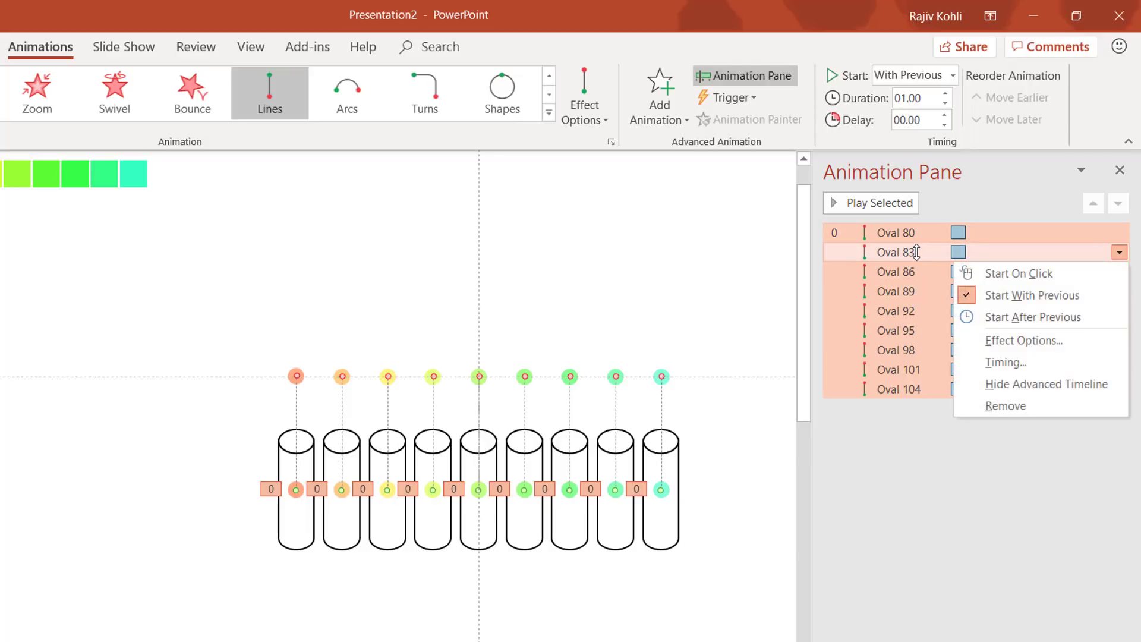
pyautogui.click(1033, 344)
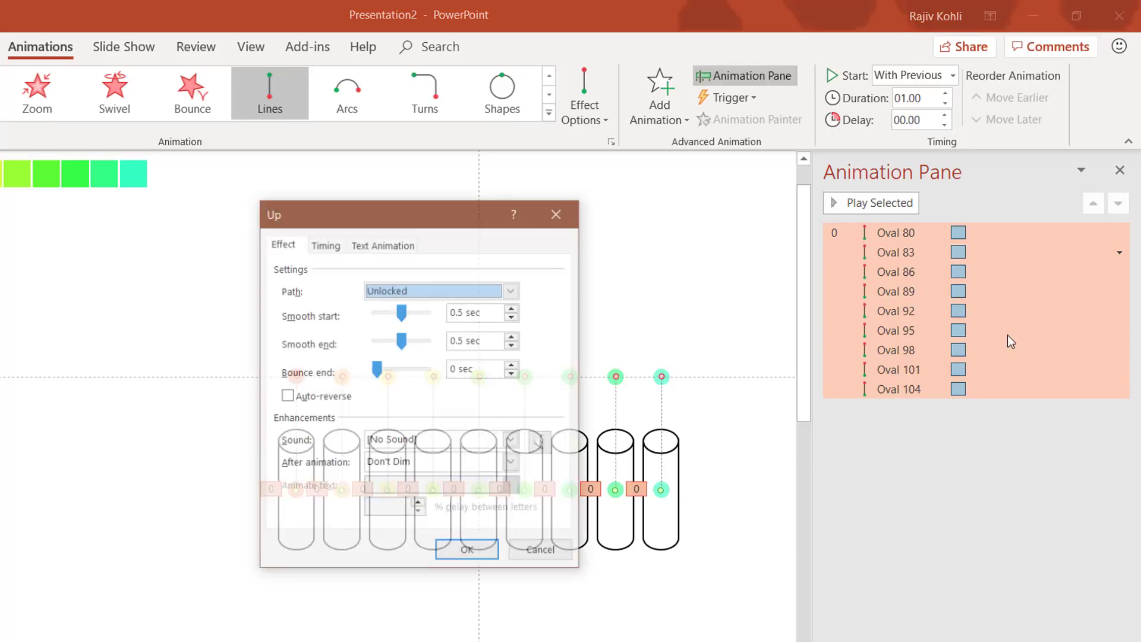
pyautogui.click(327, 403)
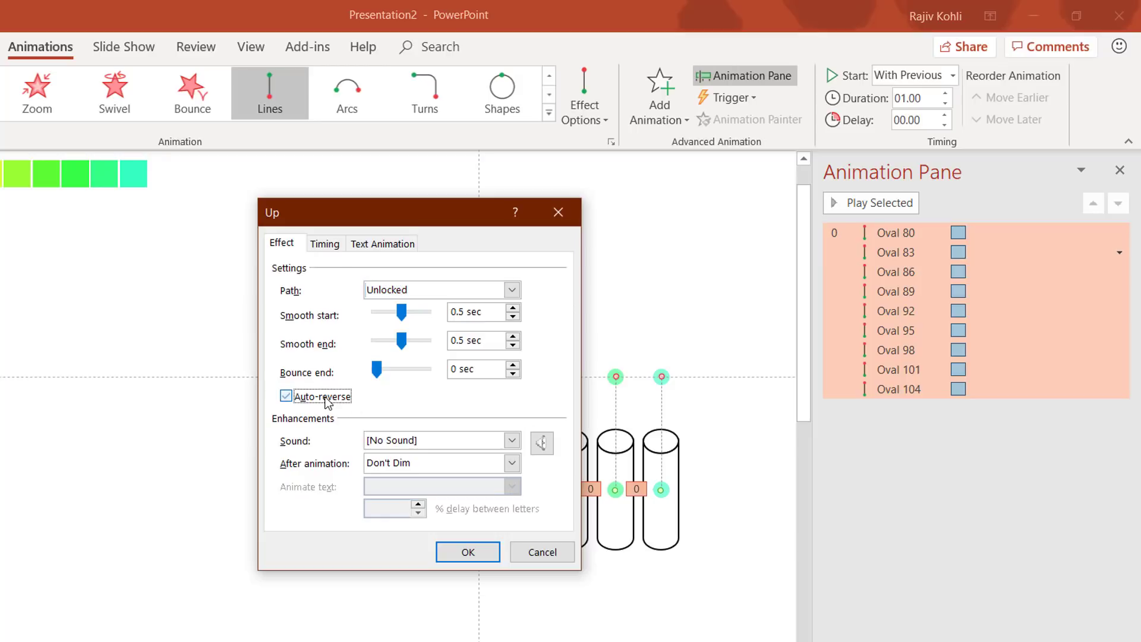
pyautogui.click(327, 245)
pyautogui.click(464, 337)
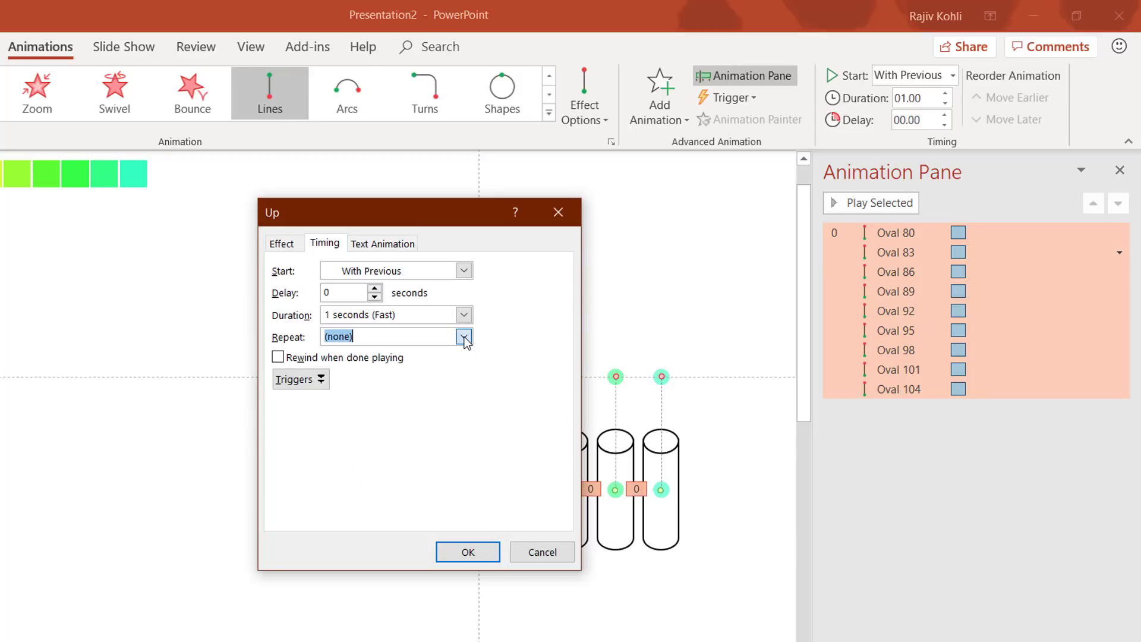
pyautogui.click(389, 443)
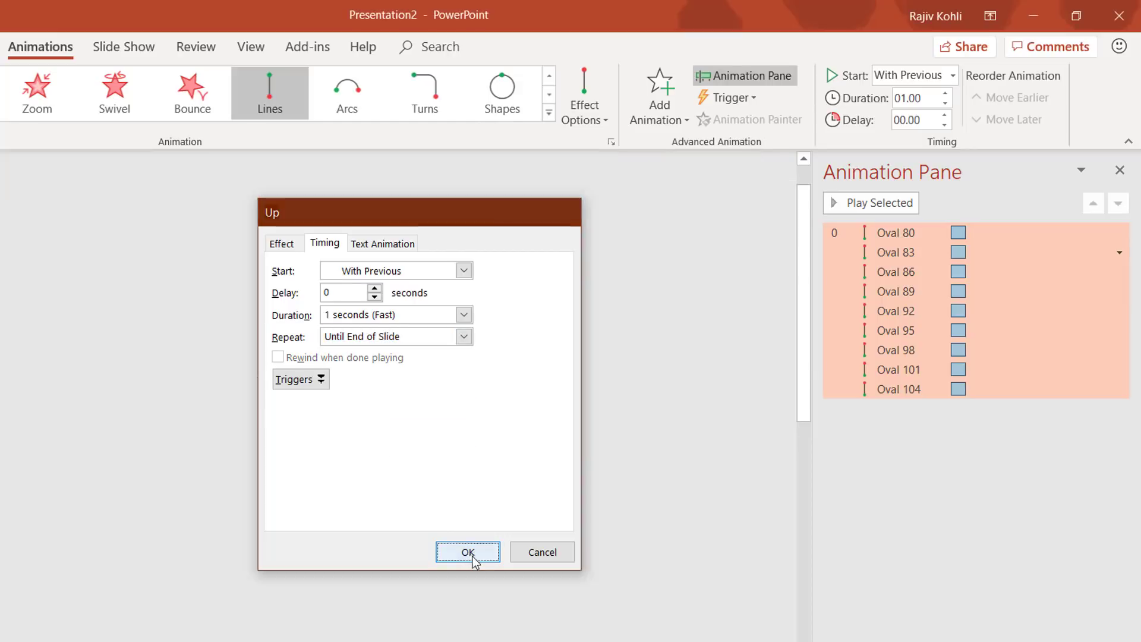
pyautogui.click(468, 552)
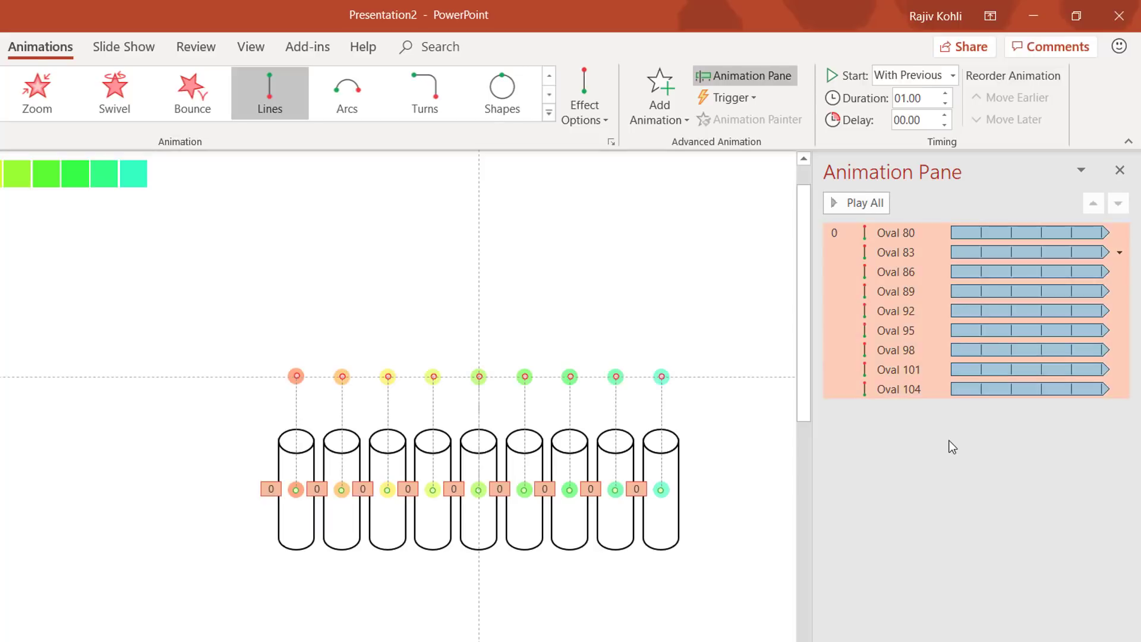
# - Give Oval 83, 86 and 89 delays of 0.05, 0.1 and 0.15 seconds
pyautogui.click(949, 440)
pyautogui.click(909, 252)
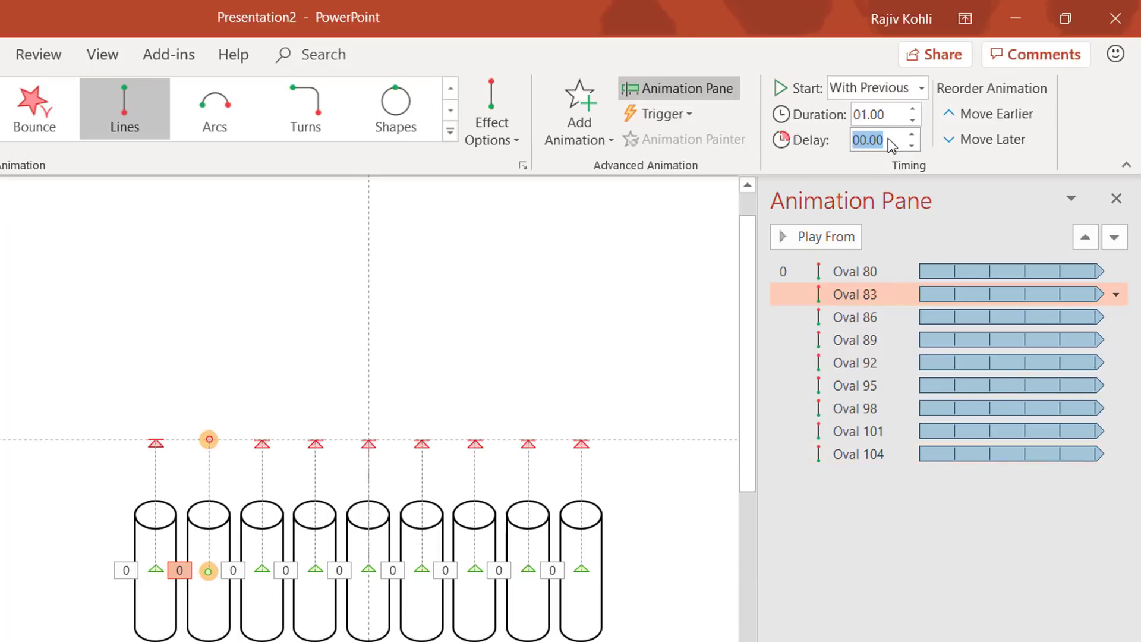
pyautogui.write('.05')
pyautogui.press('Return')
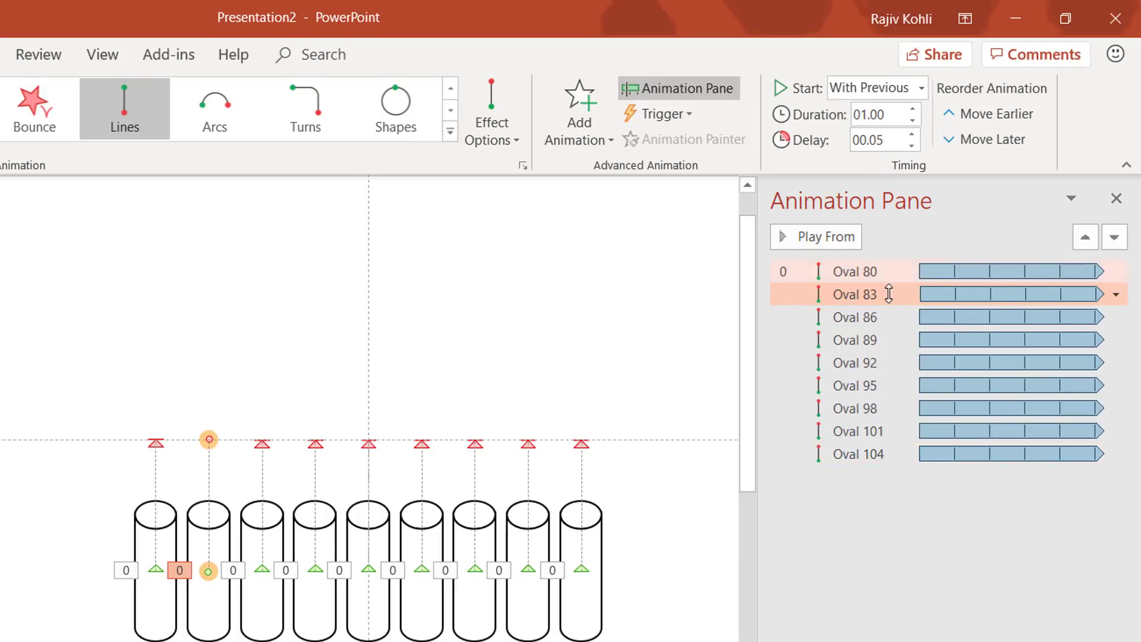
pyautogui.click(889, 317)
pyautogui.click(880, 143)
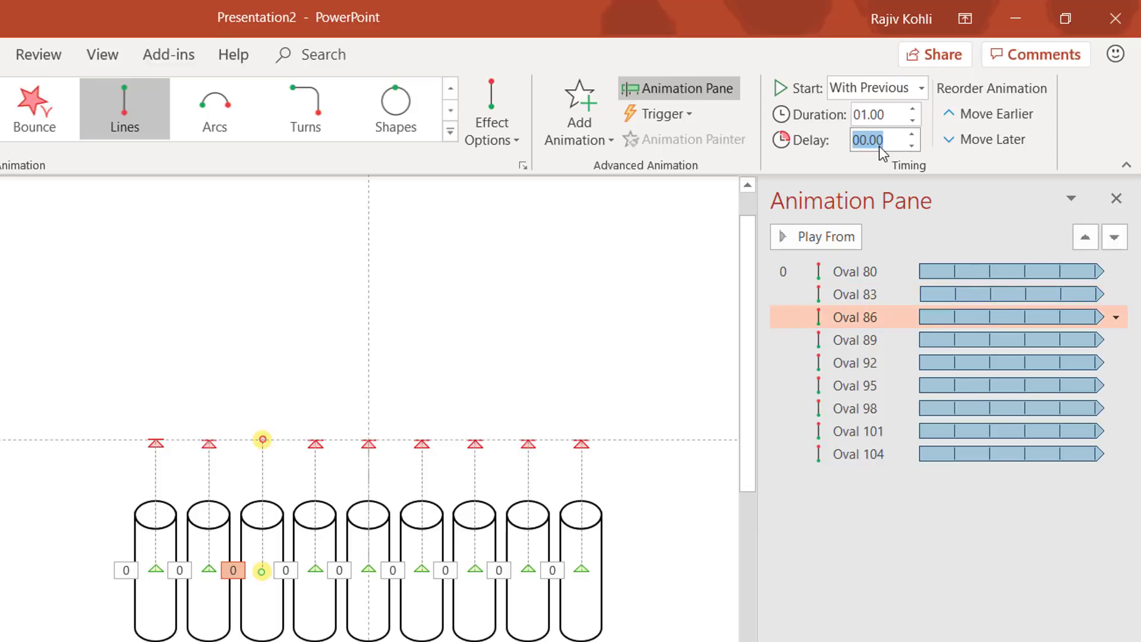
pyautogui.press('Return')
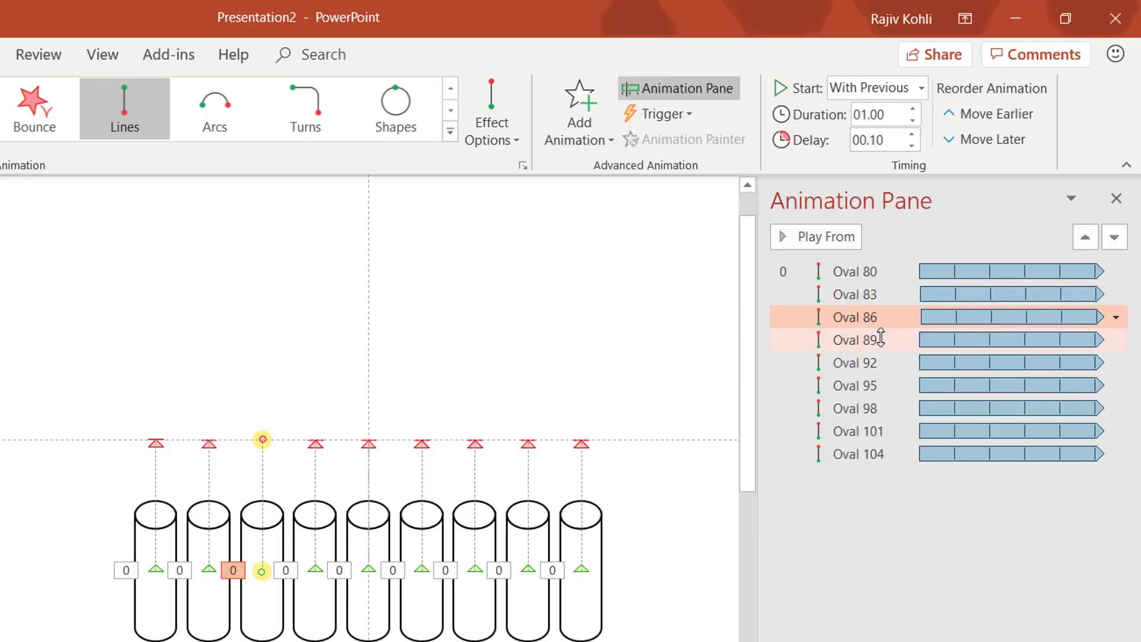
pyautogui.click(879, 339)
pyautogui.click(882, 143)
pyautogui.write('.15')
pyautogui.press('Return')
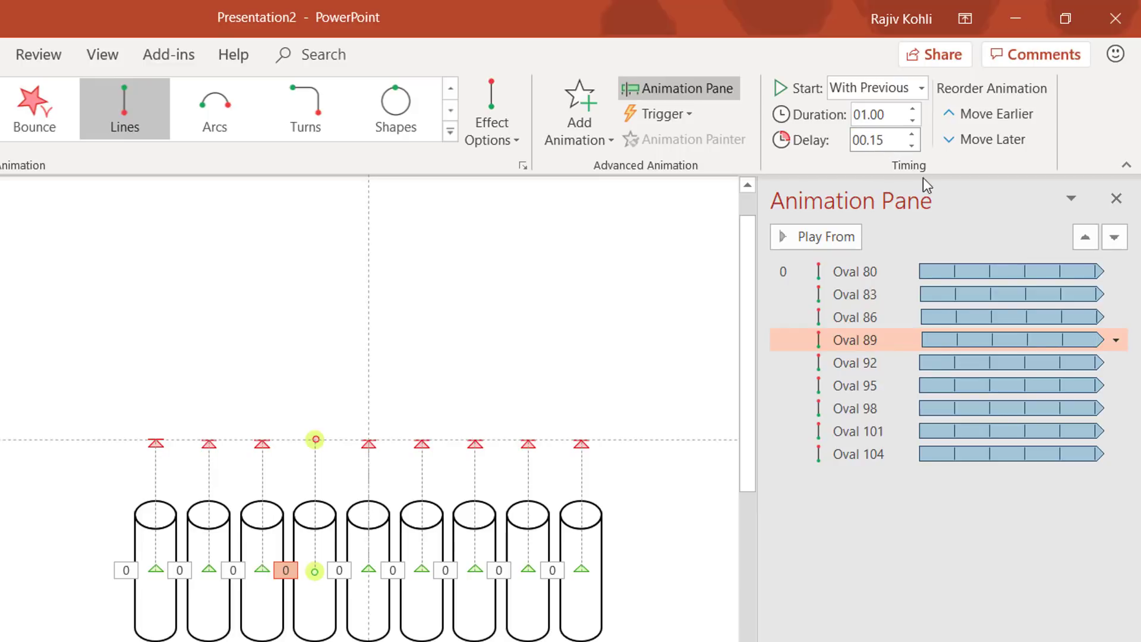
# - Set the Oval 92, 95 and 98 delays to 0.2, 0.25 and 0.3 seconds
pyautogui.click(889, 363)
pyautogui.click(881, 141)
pyautogui.write('.2')
pyautogui.press('Return')
pyautogui.click(861, 387)
pyautogui.click(881, 141)
pyautogui.write('.25')
pyautogui.press('Return')
pyautogui.click(883, 410)
pyautogui.click(880, 141)
pyautogui.write('.3')
pyautogui.press('Return')
# - Set Oval 101 and 104 delays to 0.35 and 0.40, then select all nine motion paths
pyautogui.click(862, 432)
pyautogui.click(881, 141)
pyautogui.write('.35')
pyautogui.press('Return')
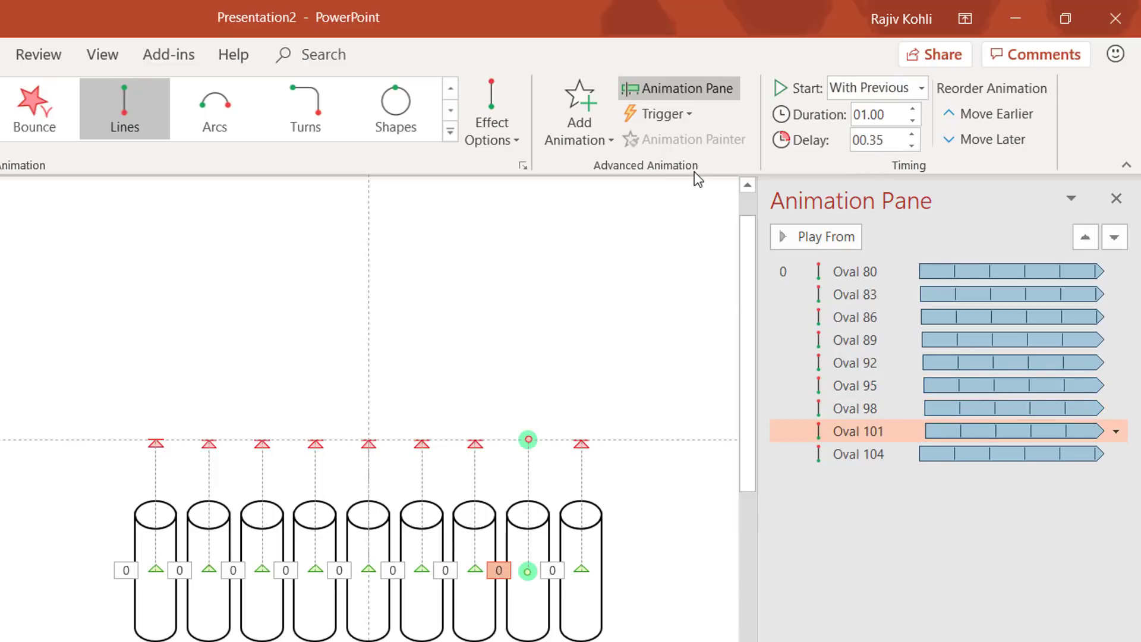
pyautogui.click(858, 453)
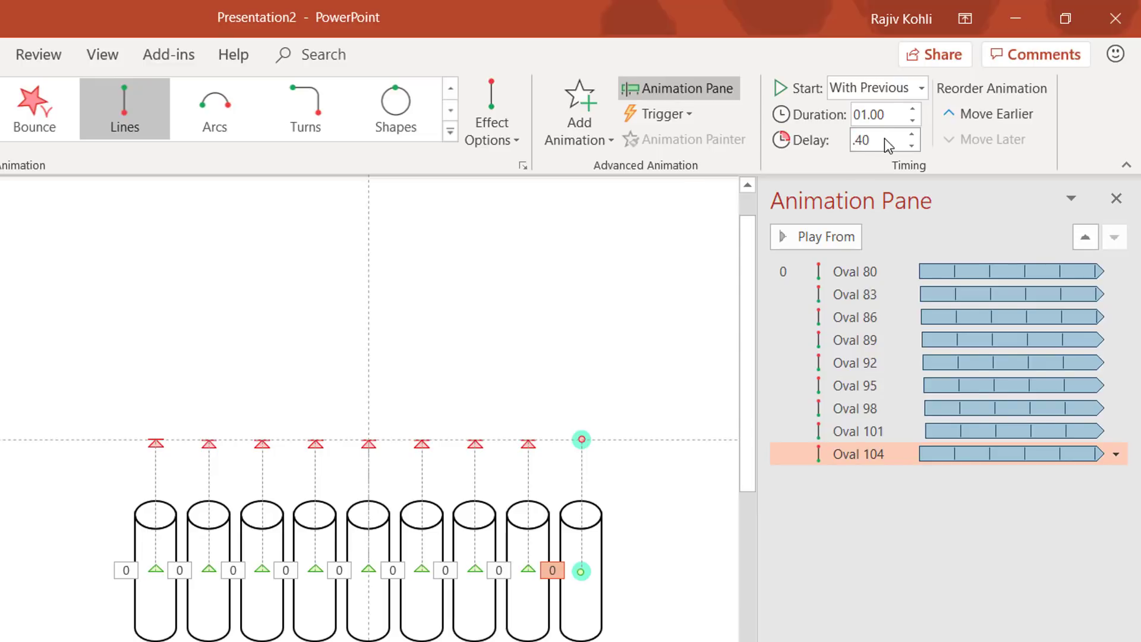
pyautogui.press('Return')
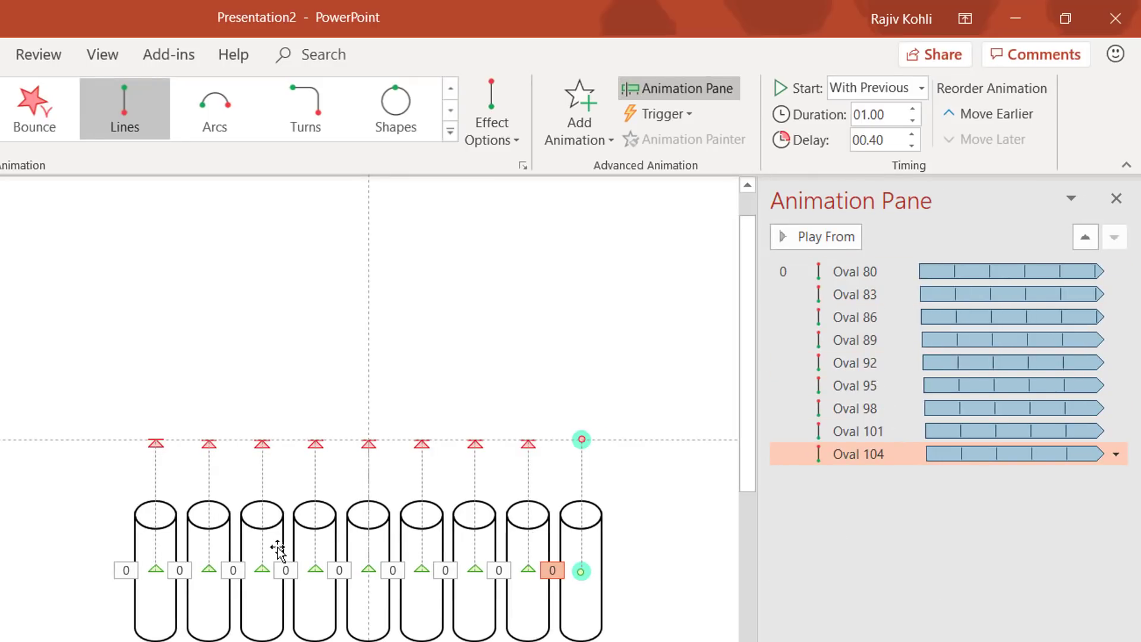
pyautogui.click(502, 612)
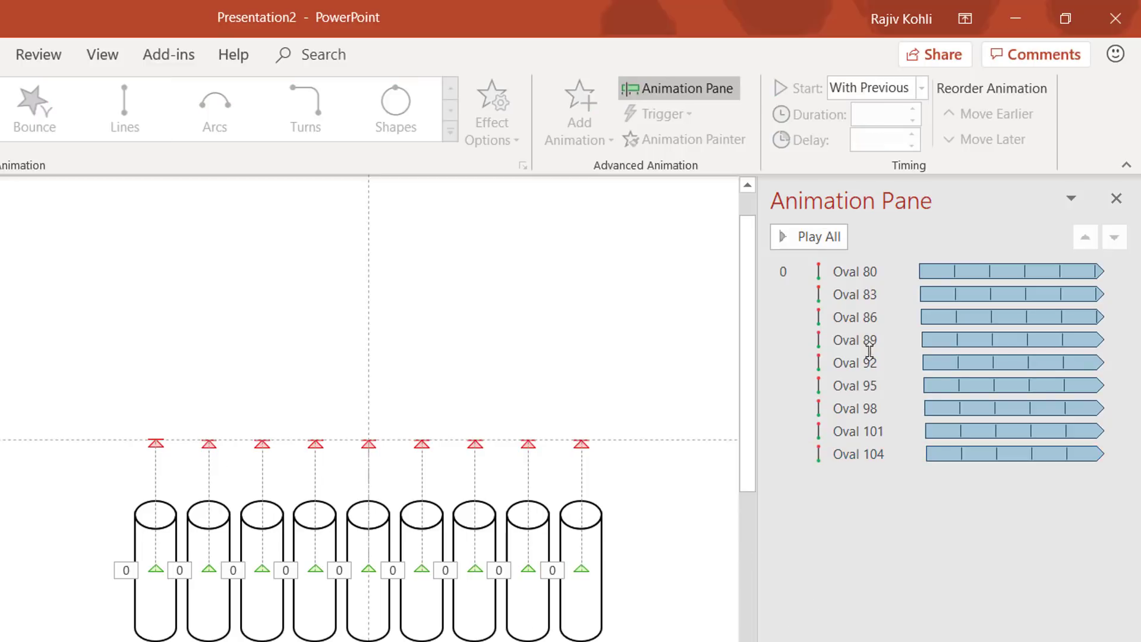
pyautogui.click(857, 270)
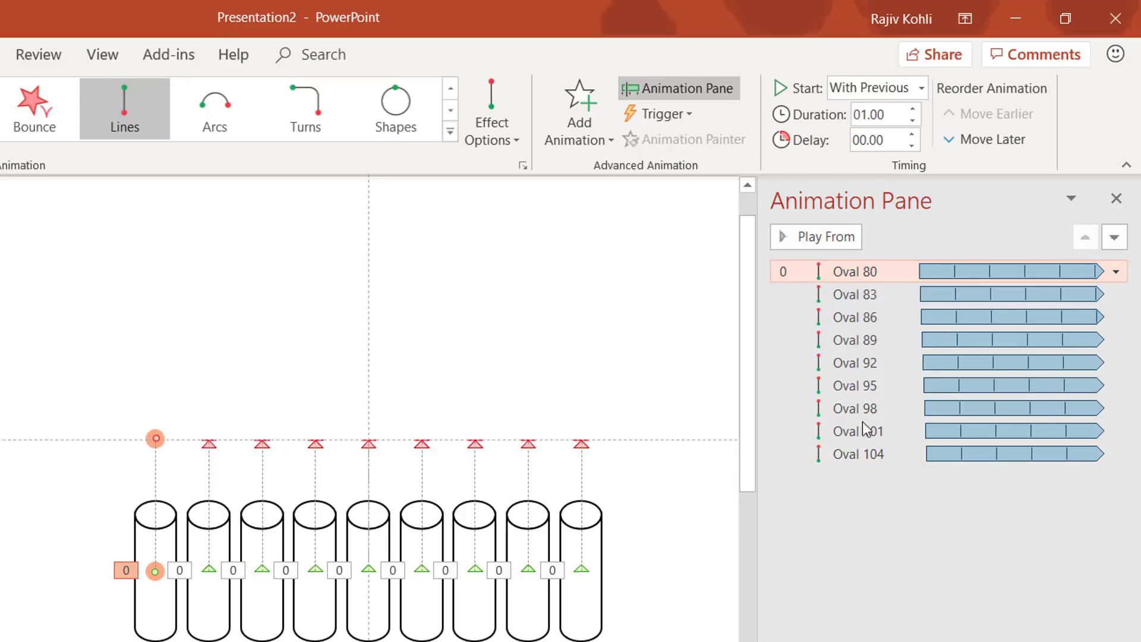
pyautogui.keyDown('shift'); pyautogui.click(848, 455); pyautogui.keyUp('shift')
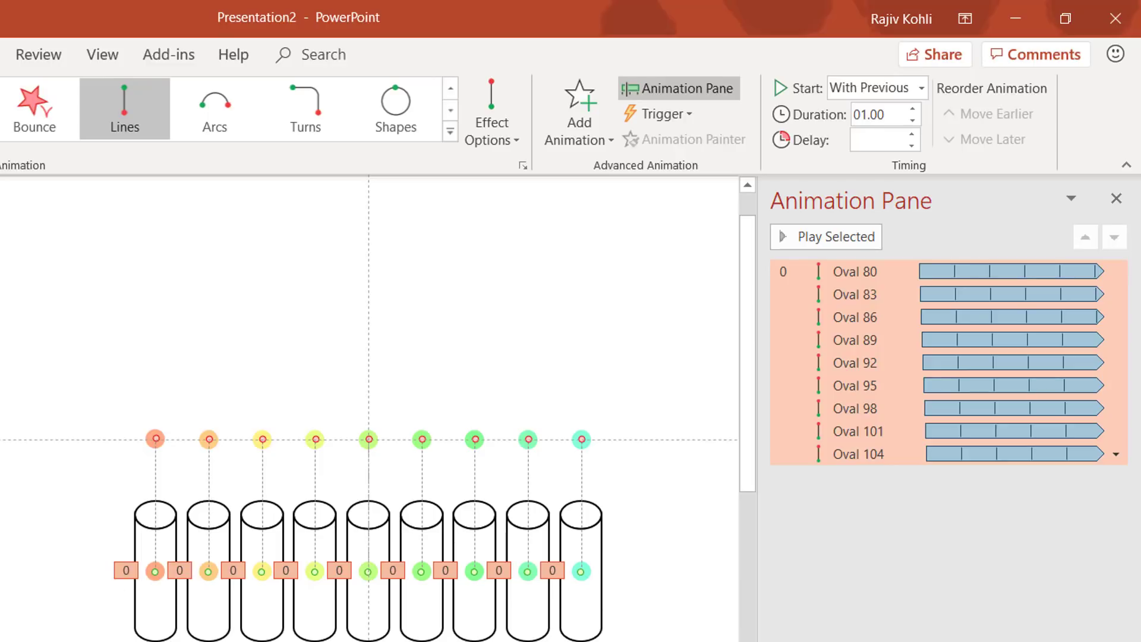
# - Add a Fill Color emphasis to the nine dots: With Previous, delay 0, duration 3 seconds
pyautogui.click(583, 127)
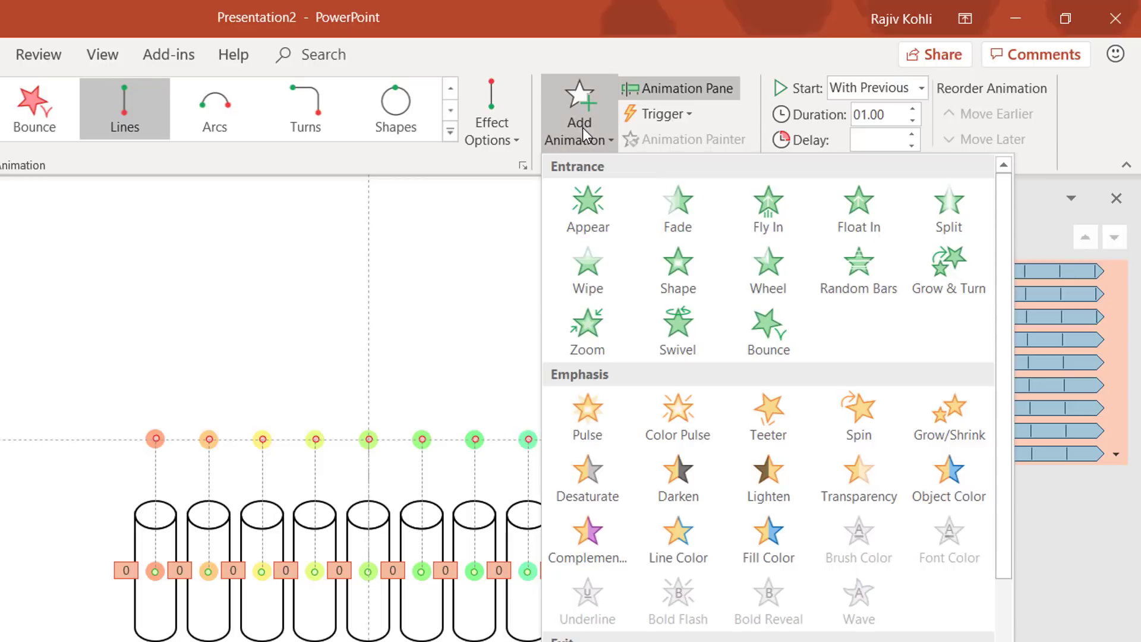
pyautogui.click(767, 541)
pyautogui.click(868, 87)
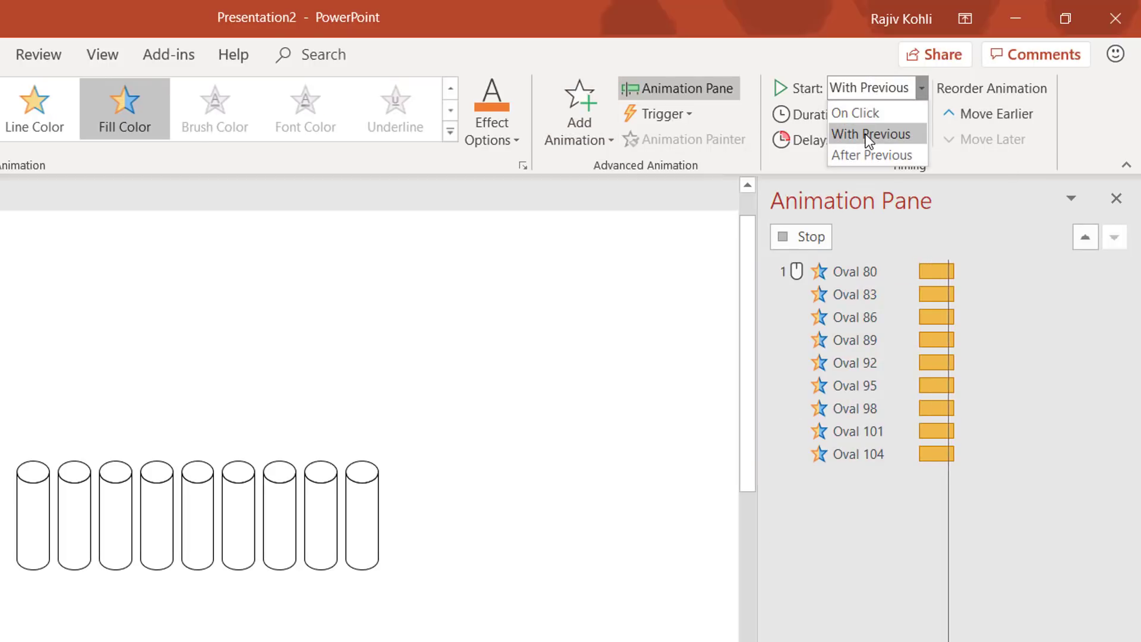
pyautogui.click(866, 133)
pyautogui.write('00.40')
pyautogui.press('Return')
pyautogui.write('02.00')
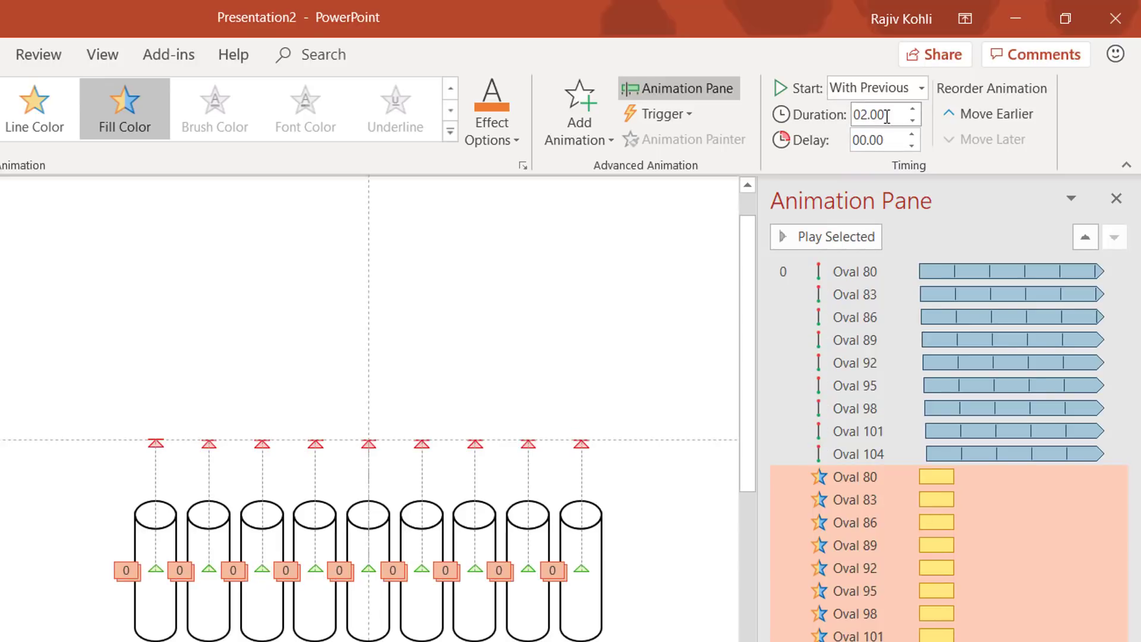
pyautogui.doubleClick(887, 117)
pyautogui.write('3')
pyautogui.press('Return')
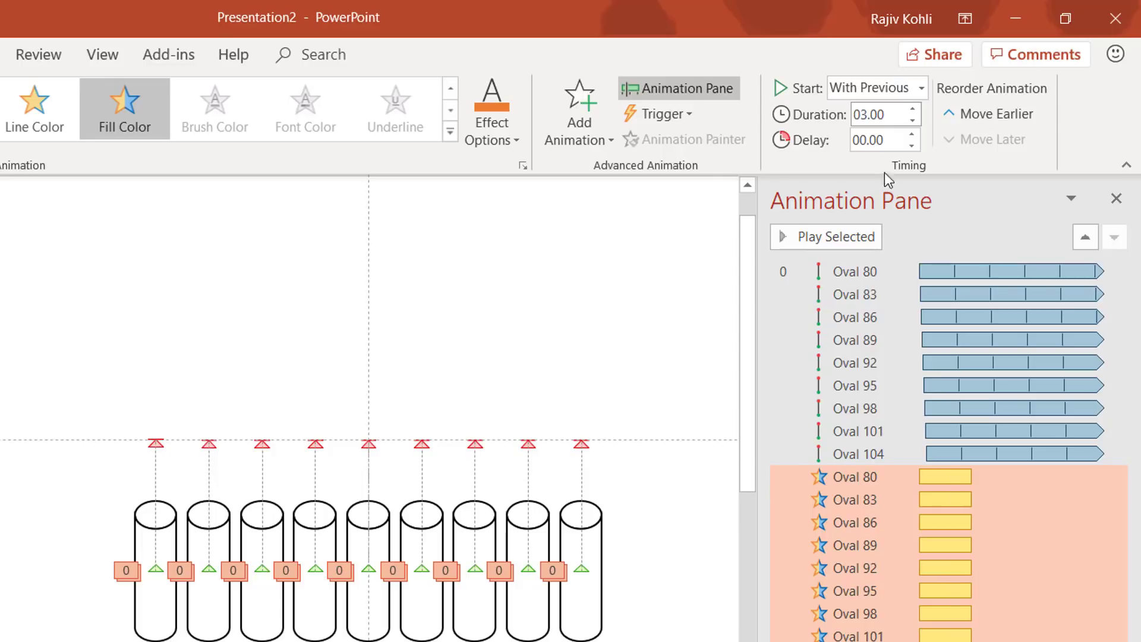
pyautogui.rightClick(924, 530)
pyautogui.click(947, 622)
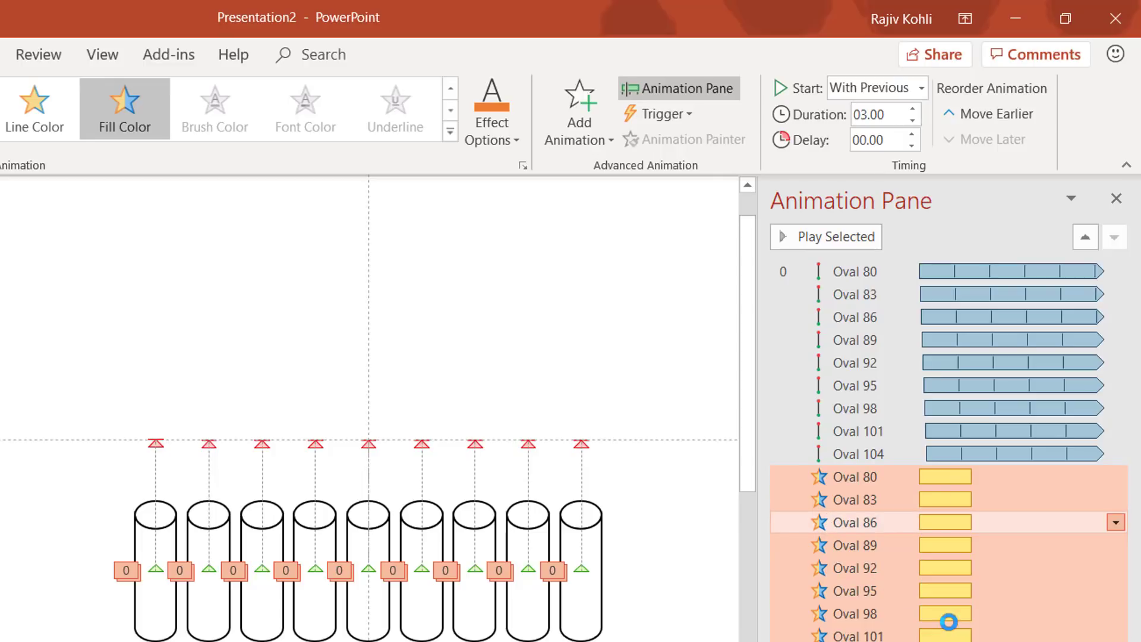
# - Give the Fill Color animation the rainbow style, auto-reverse, and repeat until end of slide
pyautogui.click(283, 366)
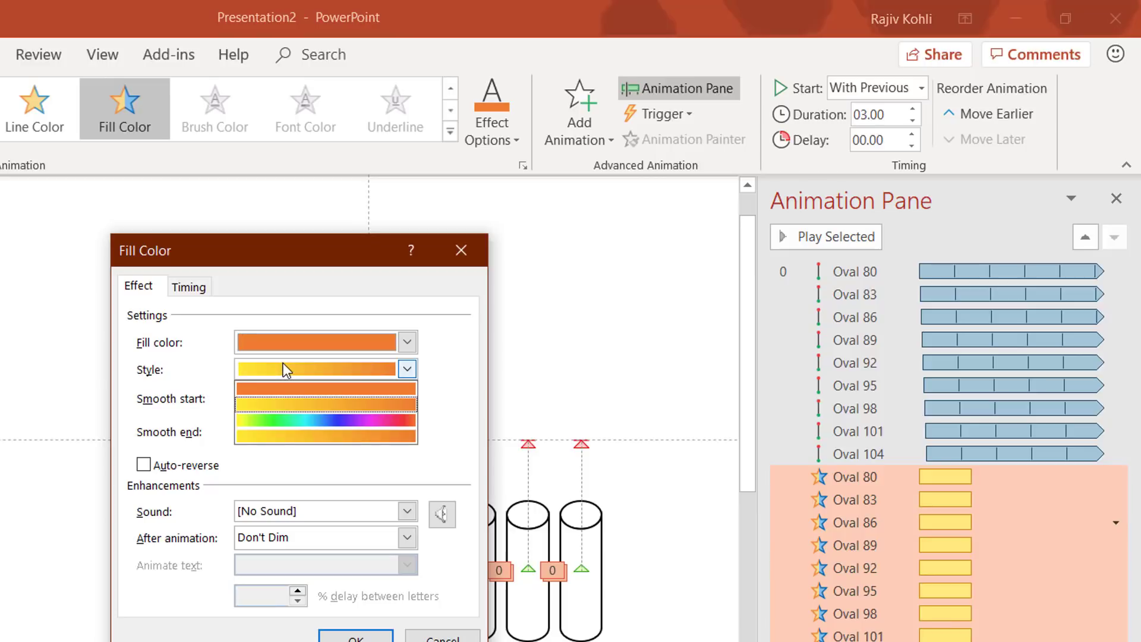
pyautogui.click(285, 419)
pyautogui.click(180, 466)
pyautogui.click(189, 287)
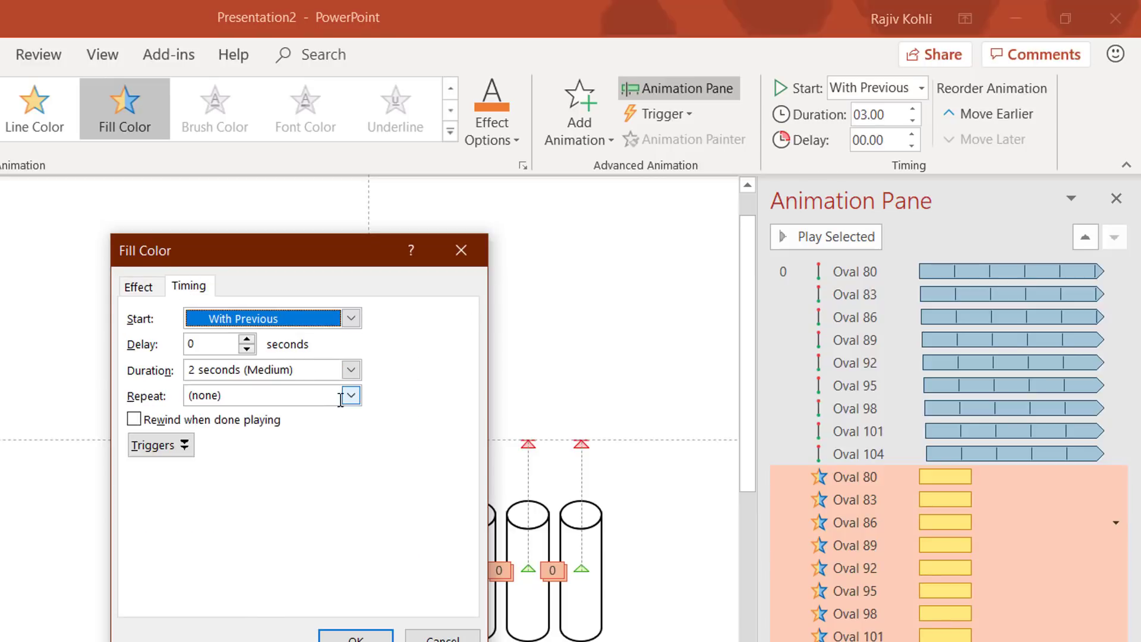
pyautogui.click(351, 395)
pyautogui.click(276, 521)
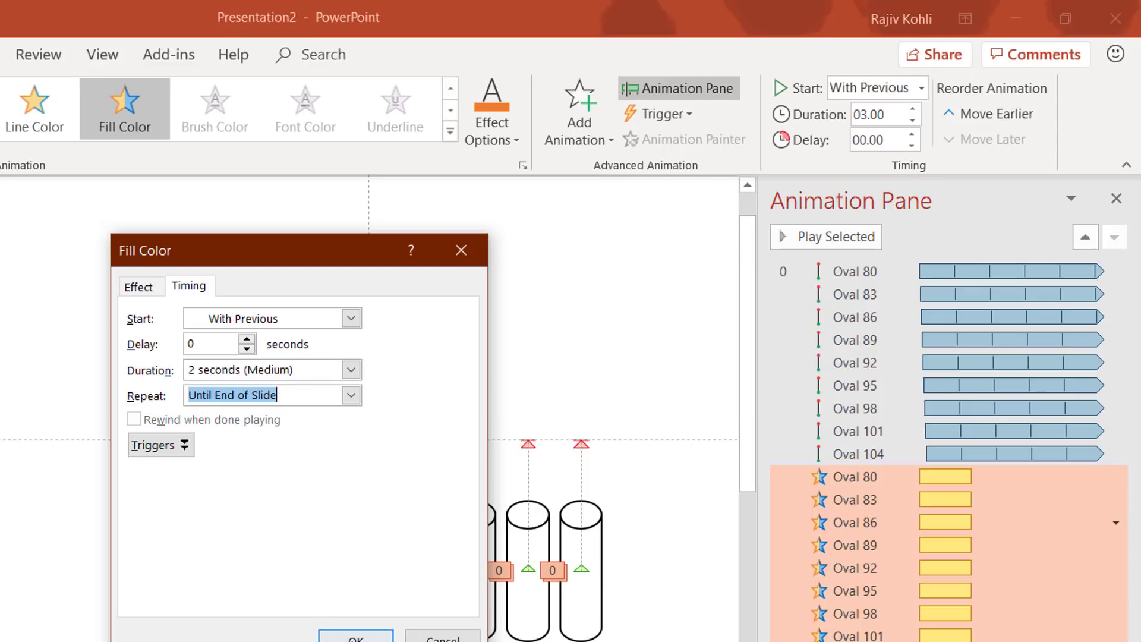
pyautogui.click(356, 637)
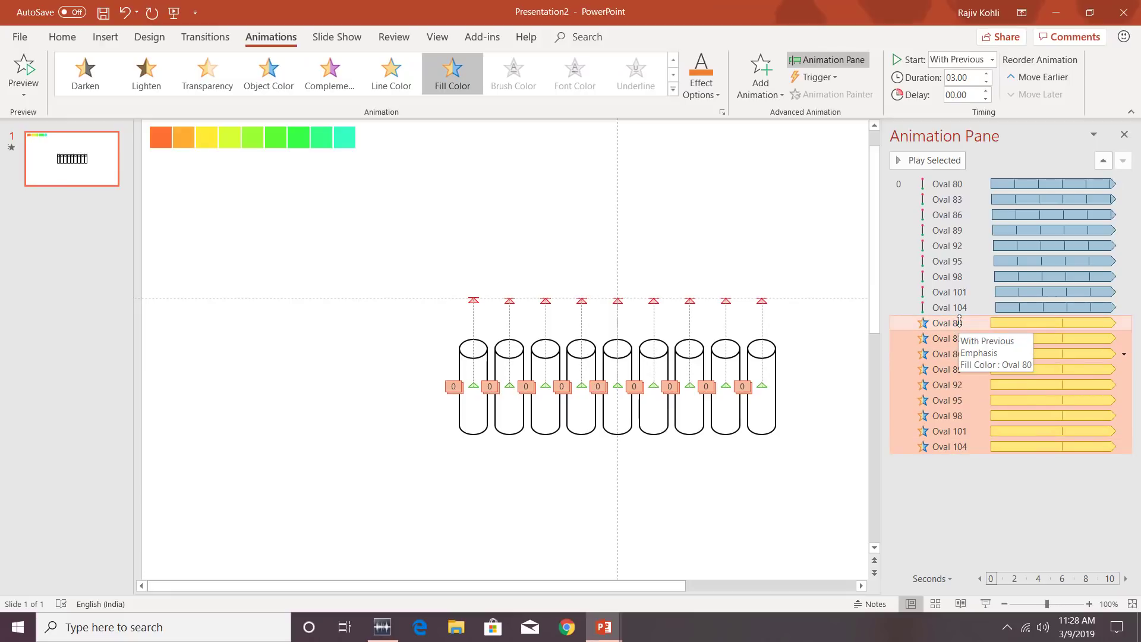
# - Select the Oval 83 and Oval 80 fill animations, then start the slide show to preview
pyautogui.click(951, 338)
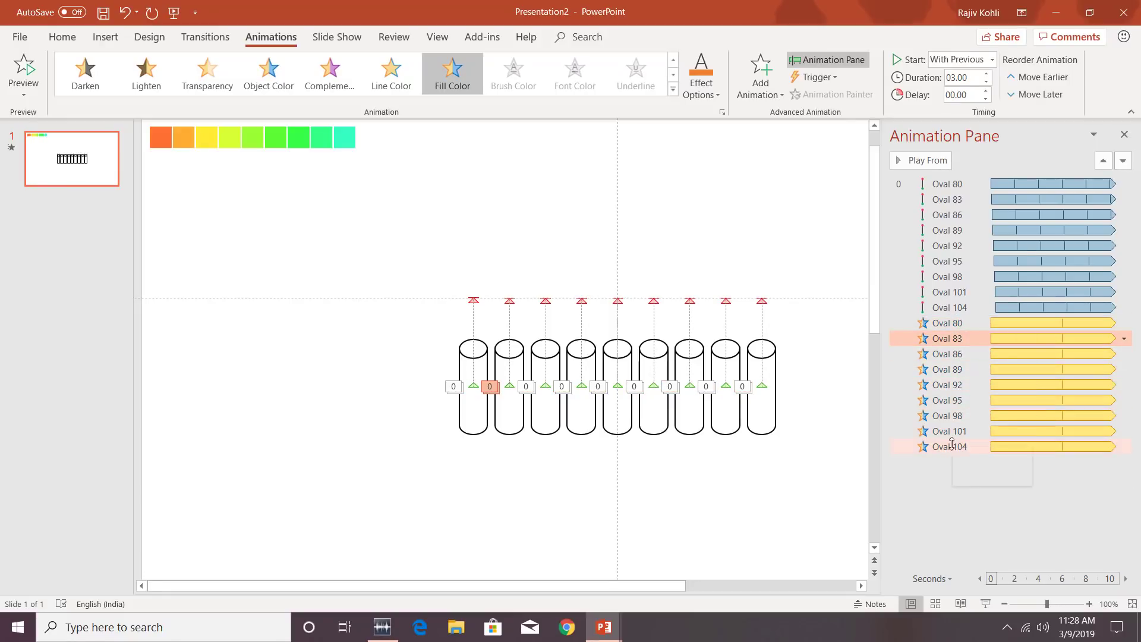
pyautogui.click(984, 323)
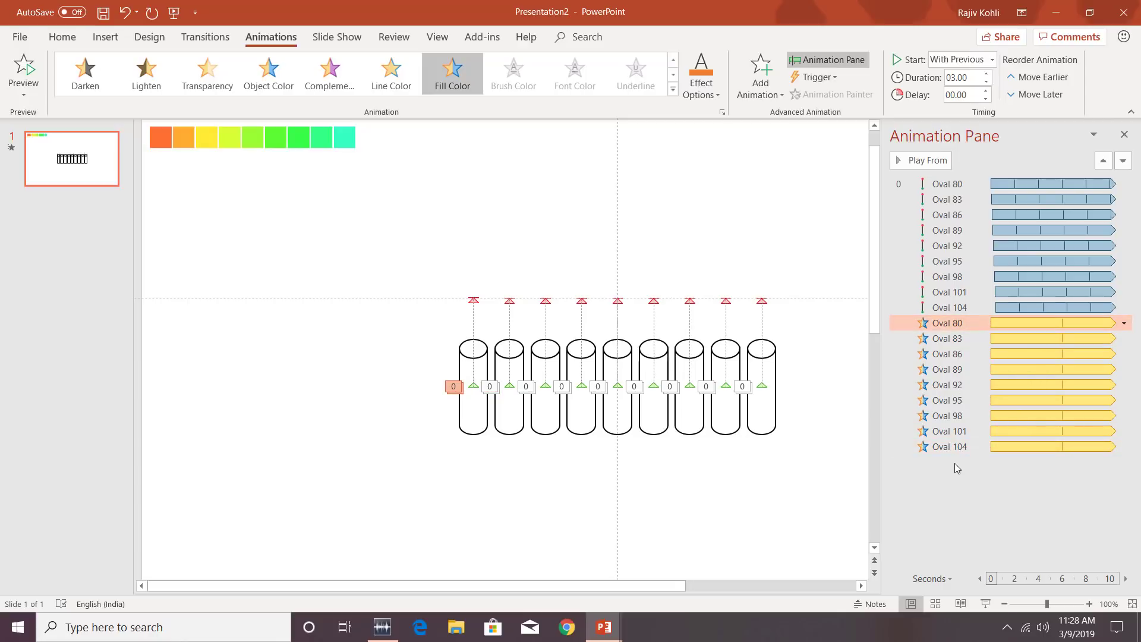
pyautogui.click(985, 604)
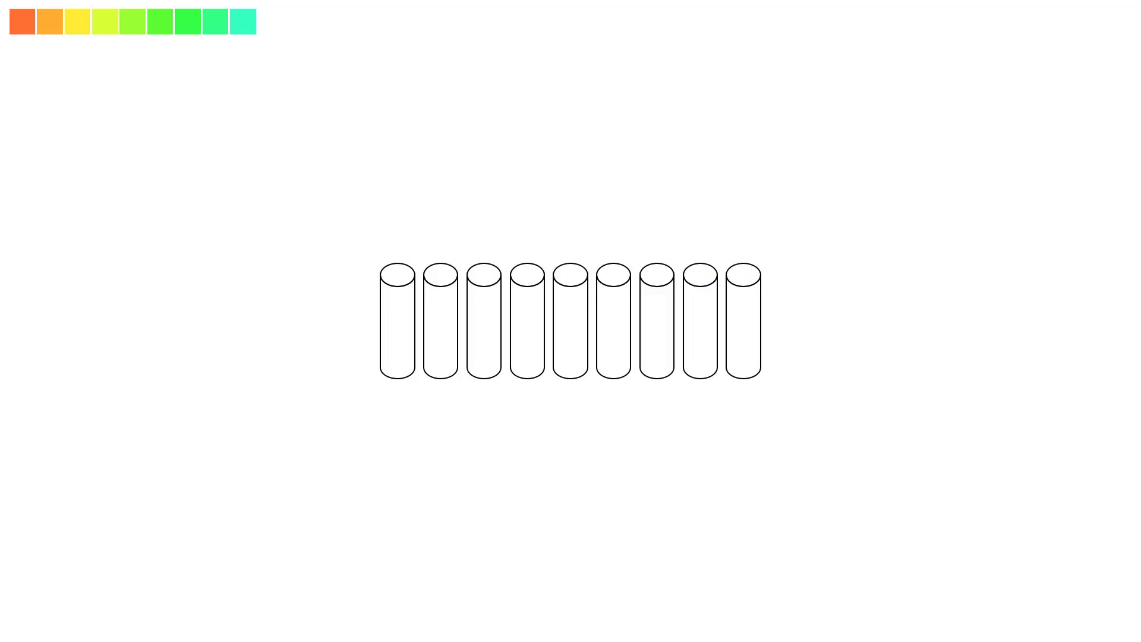
# - Exit the slide show with Esc and return to the editing view
pyautogui.press('Escape')
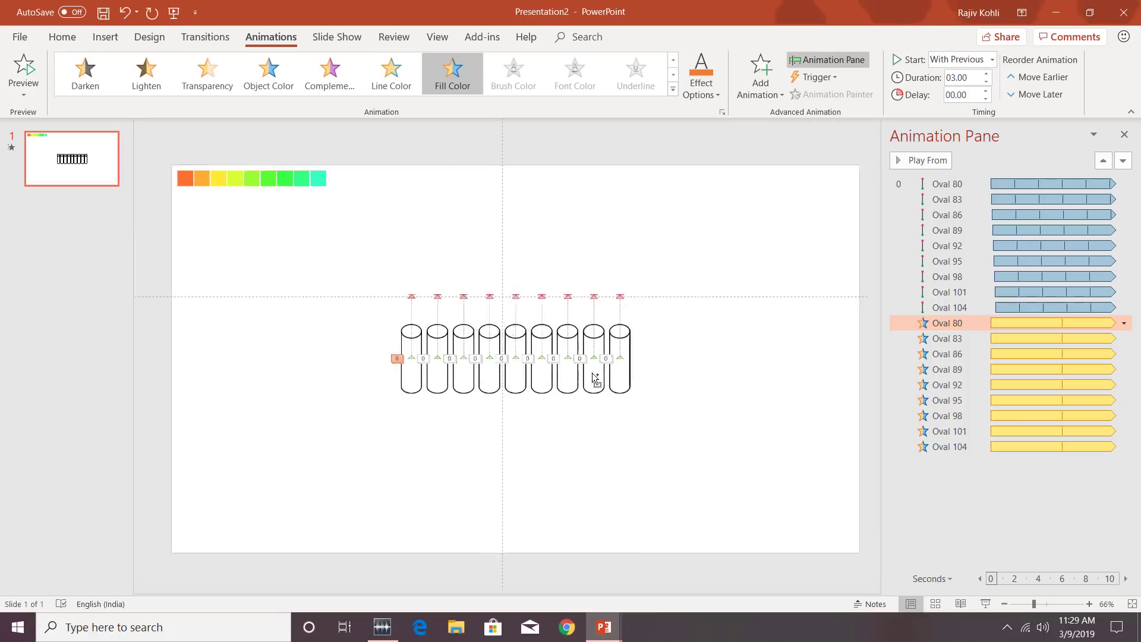
# - Lower the horizontal guide, then Ctrl-drag a copy of all nine cylinders below the original row
pyautogui.moveTo(673, 296); pyautogui.dragTo(670, 351)
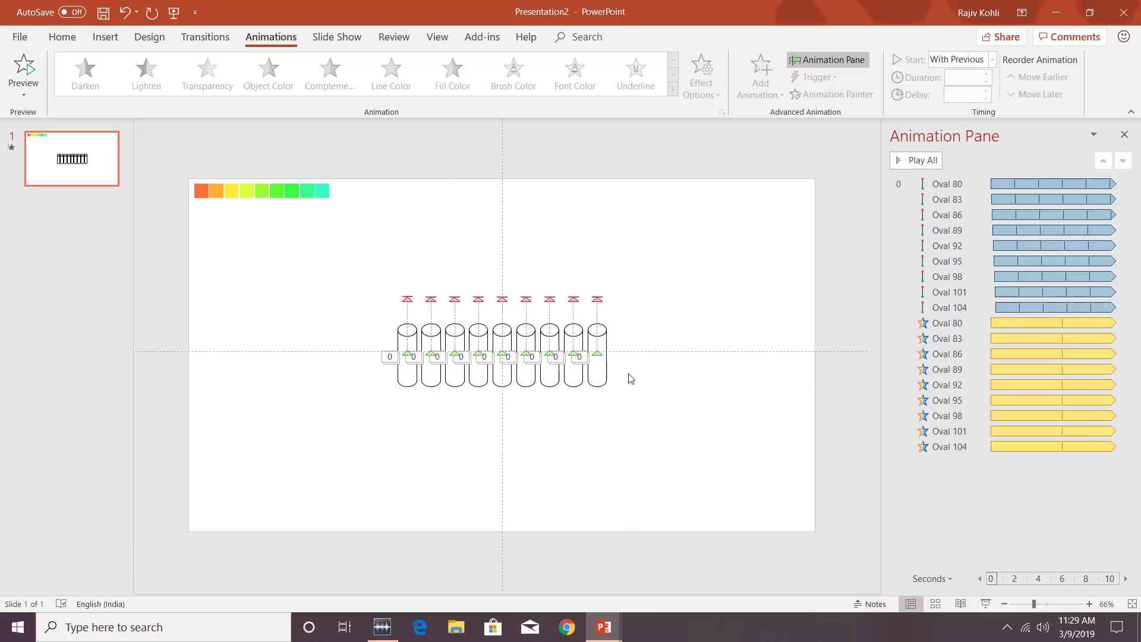
pyautogui.moveTo(353, 283); pyautogui.dragTo(654, 428)
pyautogui.moveTo(604, 346); pyautogui.dragTo(601, 454)
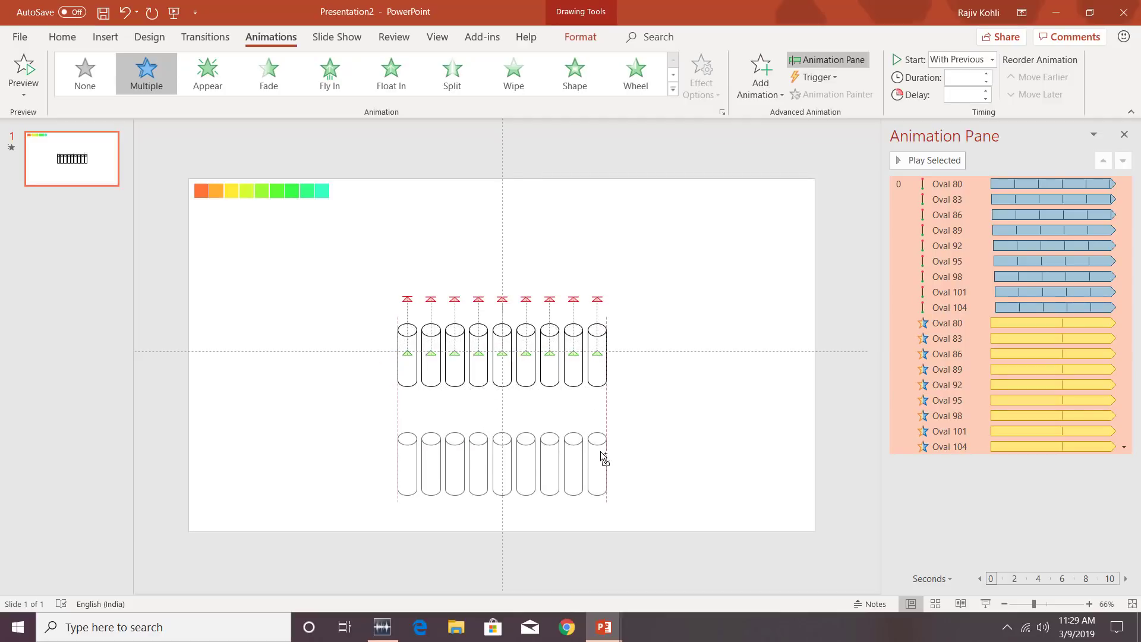
pyautogui.moveTo(603, 458); pyautogui.dragTo(603, 459)
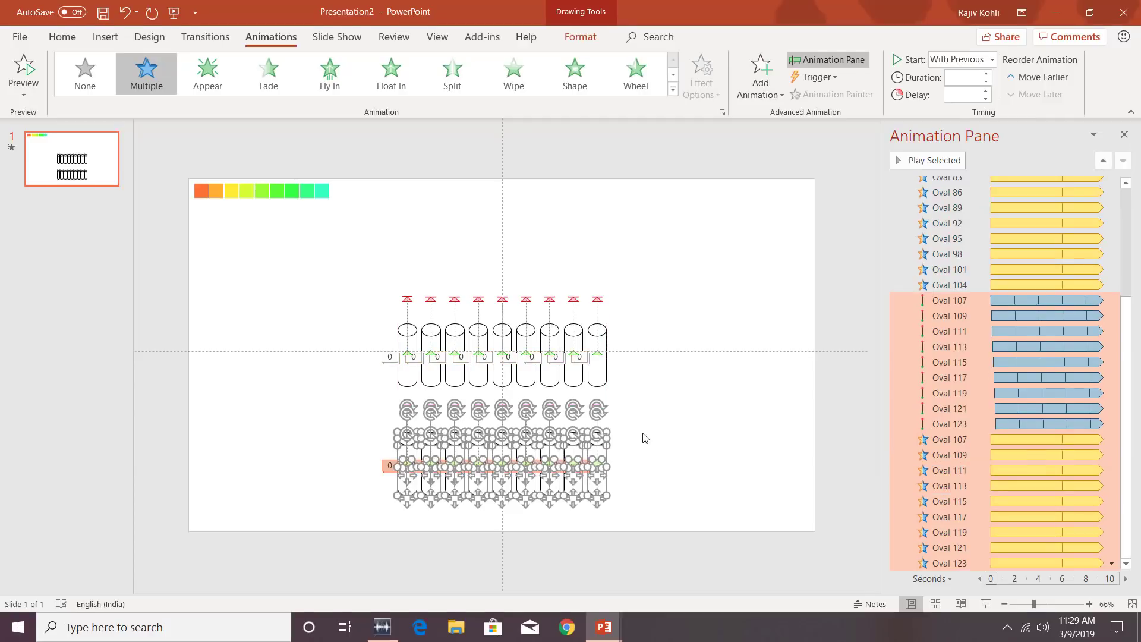